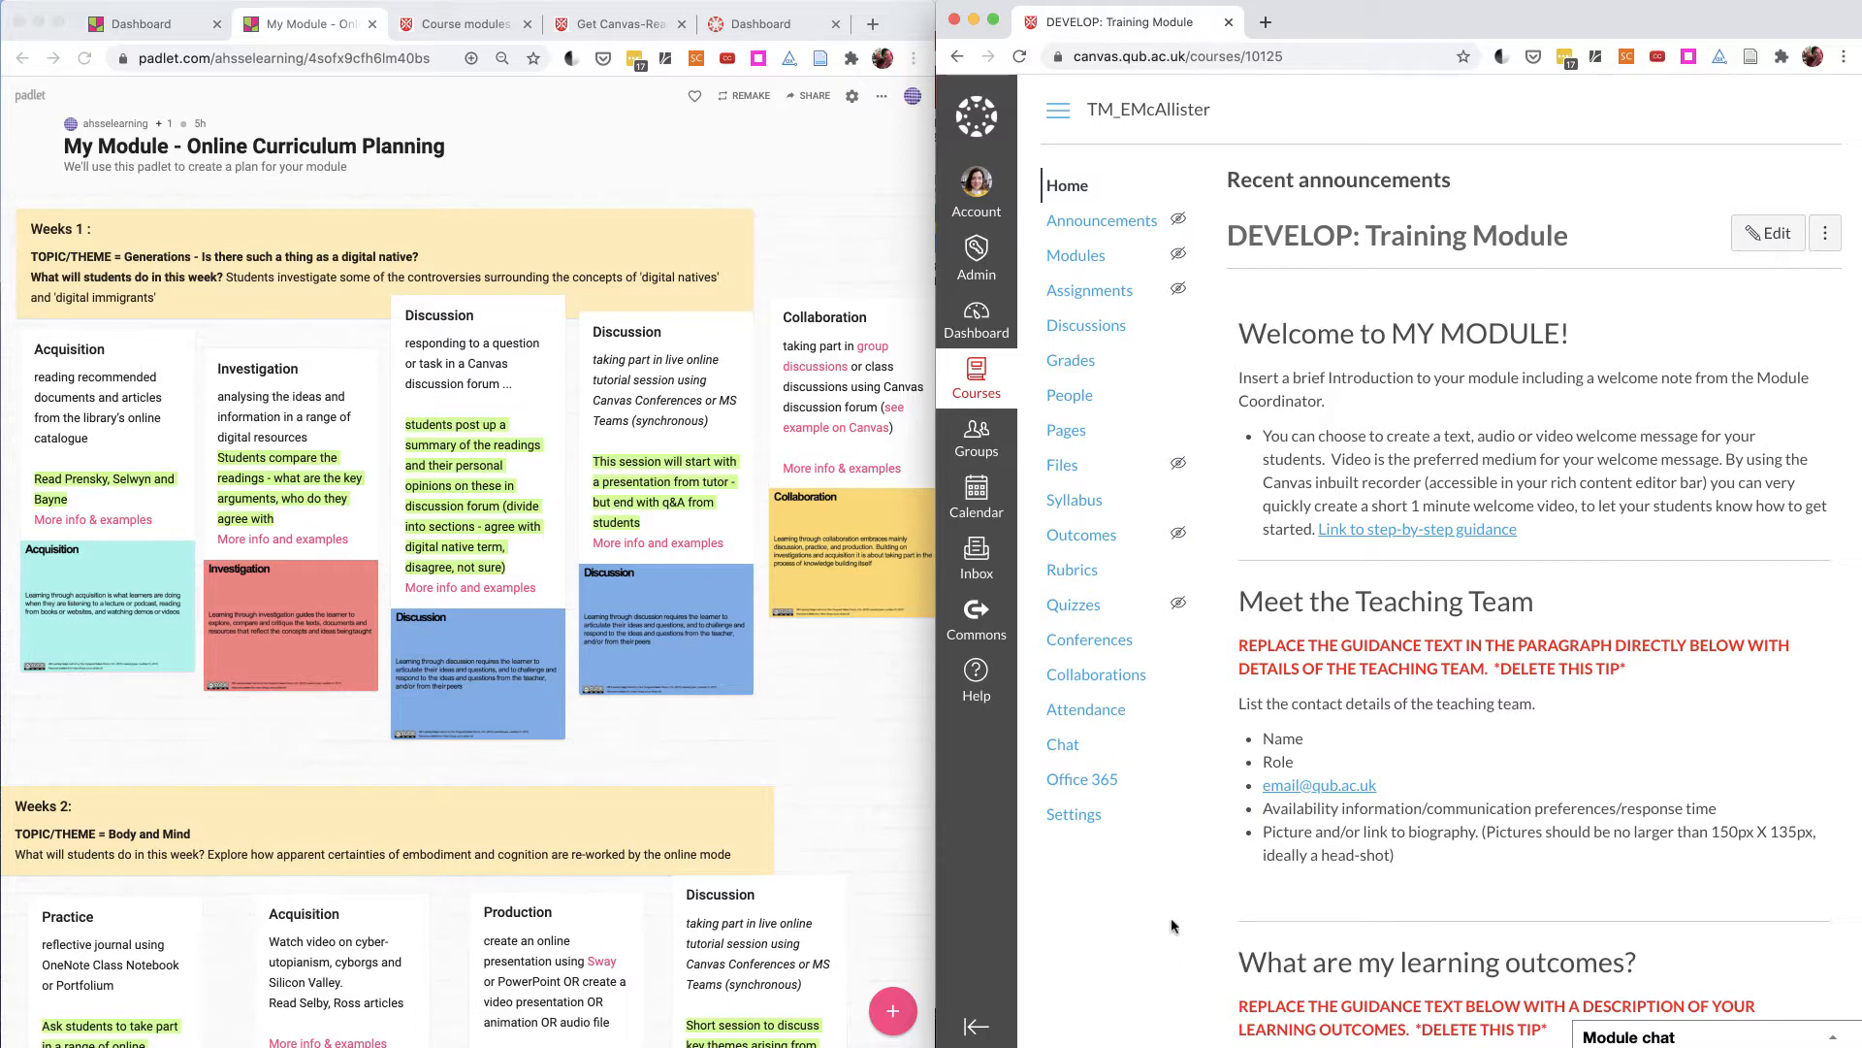
Step: Open the course's Modules page and review the weekly topics and activities in the Padlet curriculum plan
{"action": "left_click", "coordinate": [1075, 256]}
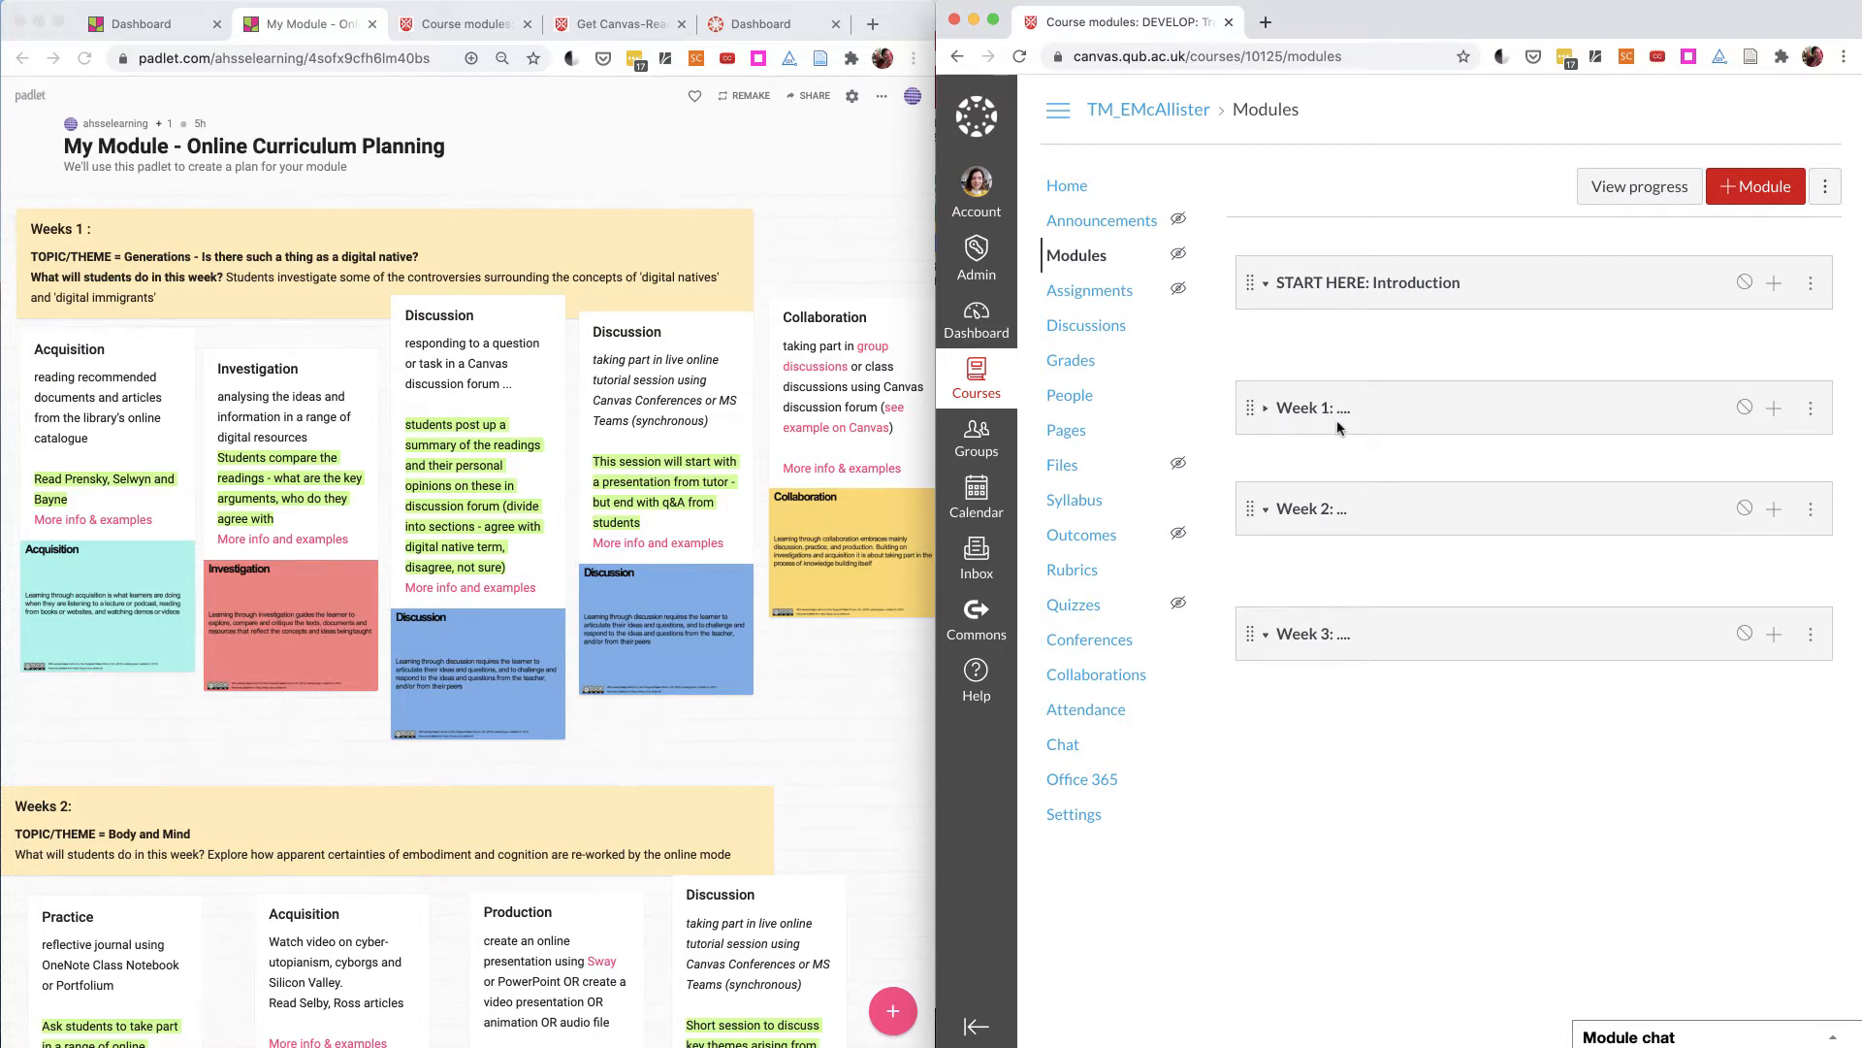
{"action": "scroll", "coordinate": [765, 526], "scroll_direction": "down", "scroll_amount": 5}
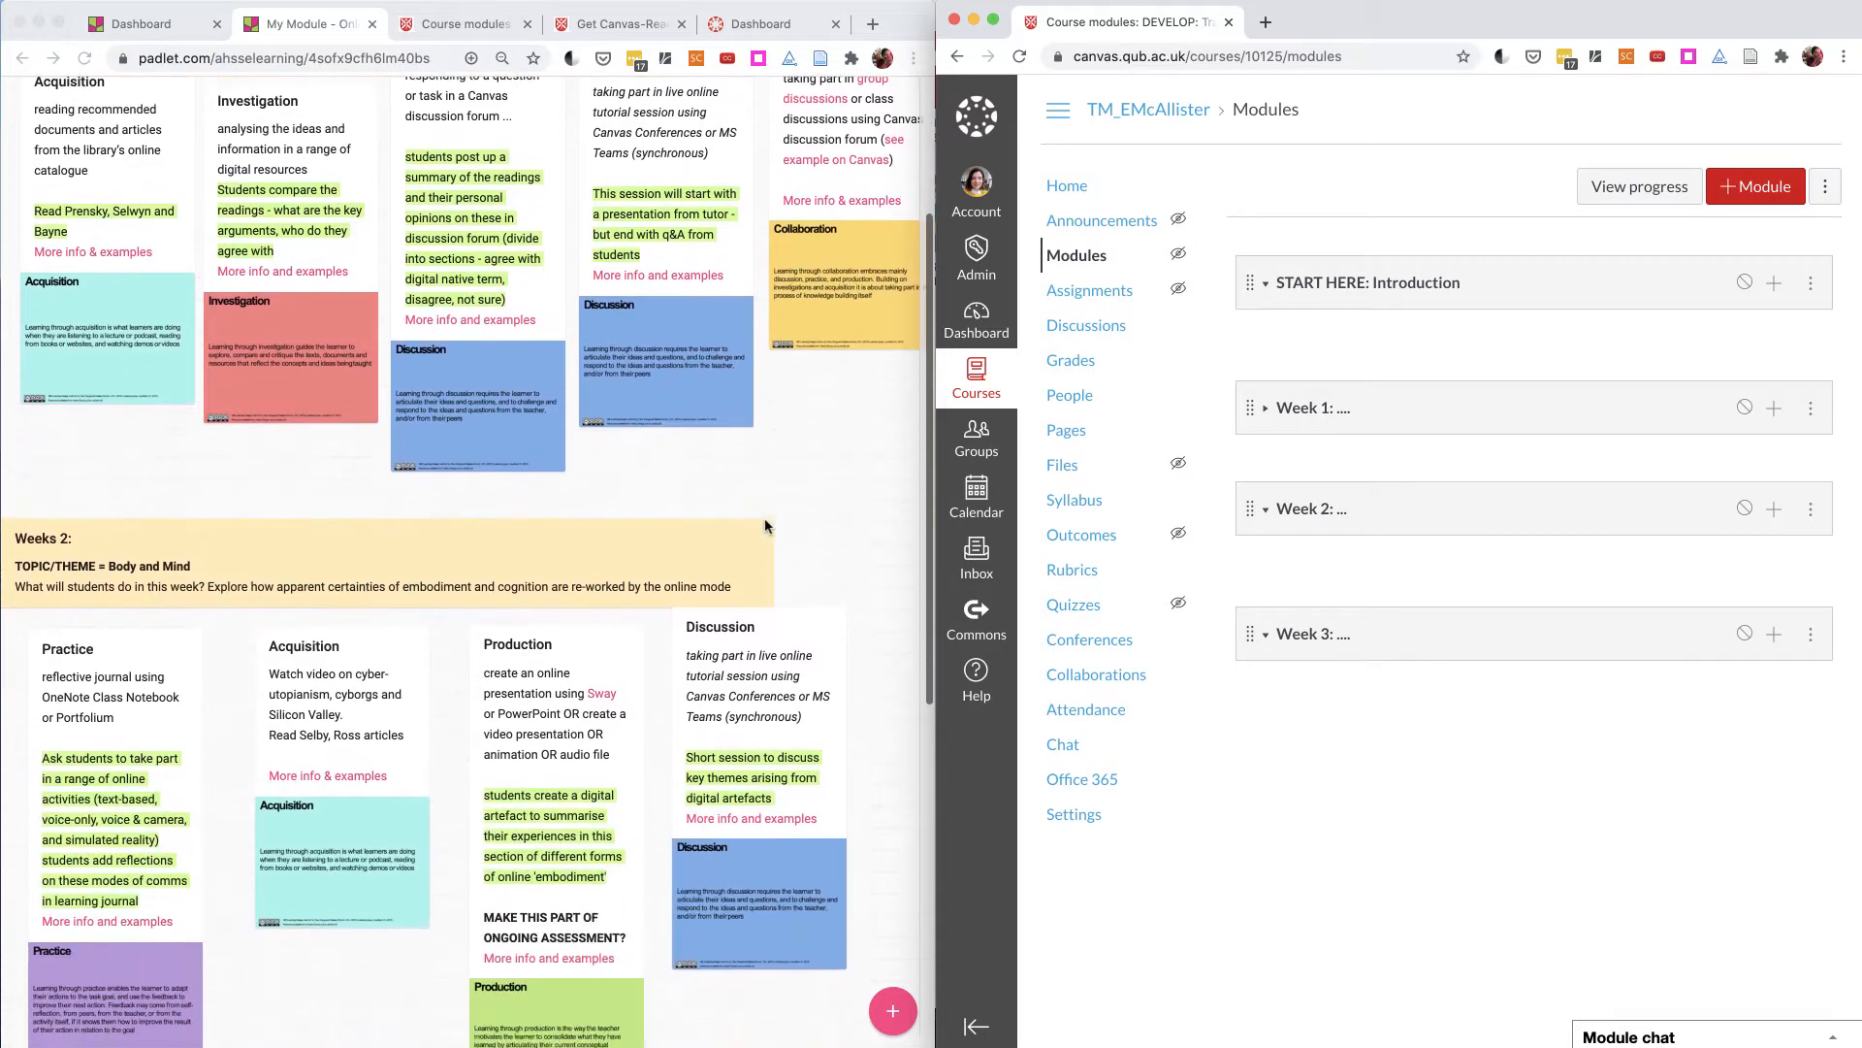
{"action": "scroll", "coordinate": [765, 526], "scroll_direction": "down", "scroll_amount": 10}
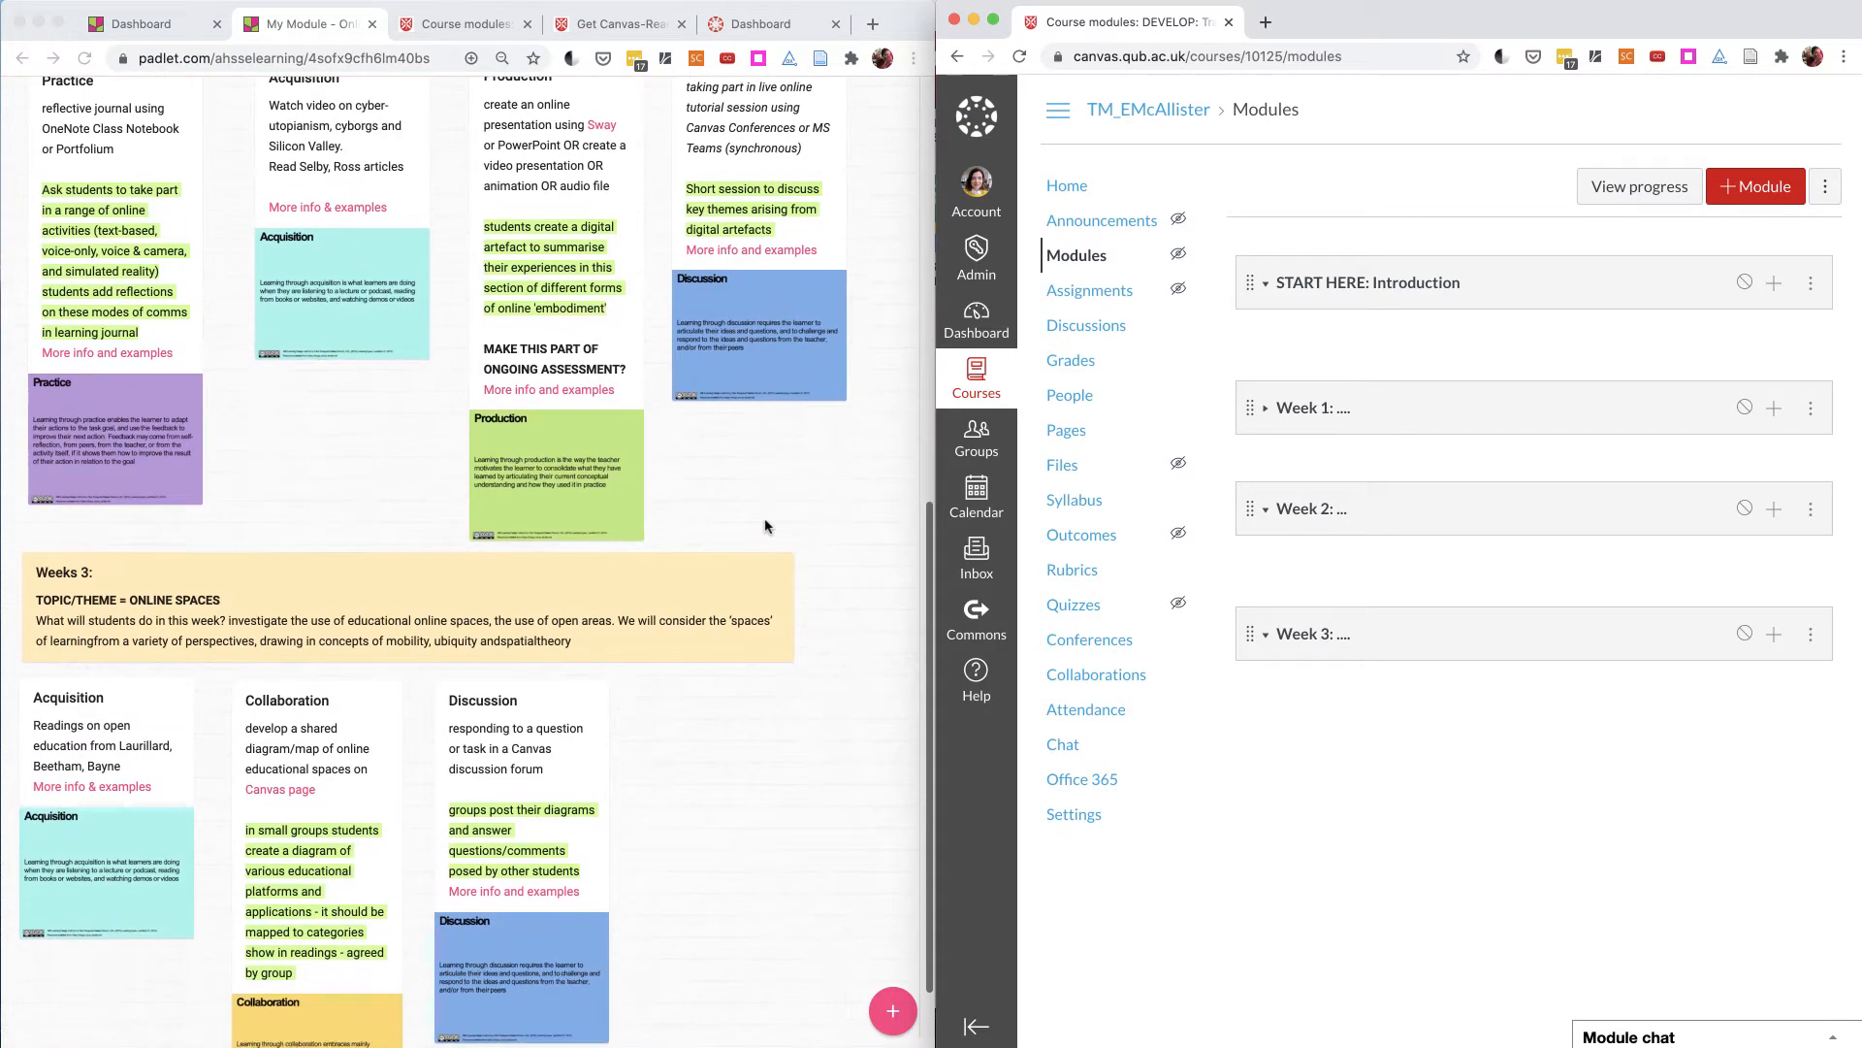
{"action": "scroll", "coordinate": [765, 525], "scroll_direction": "up", "scroll_amount": 14}
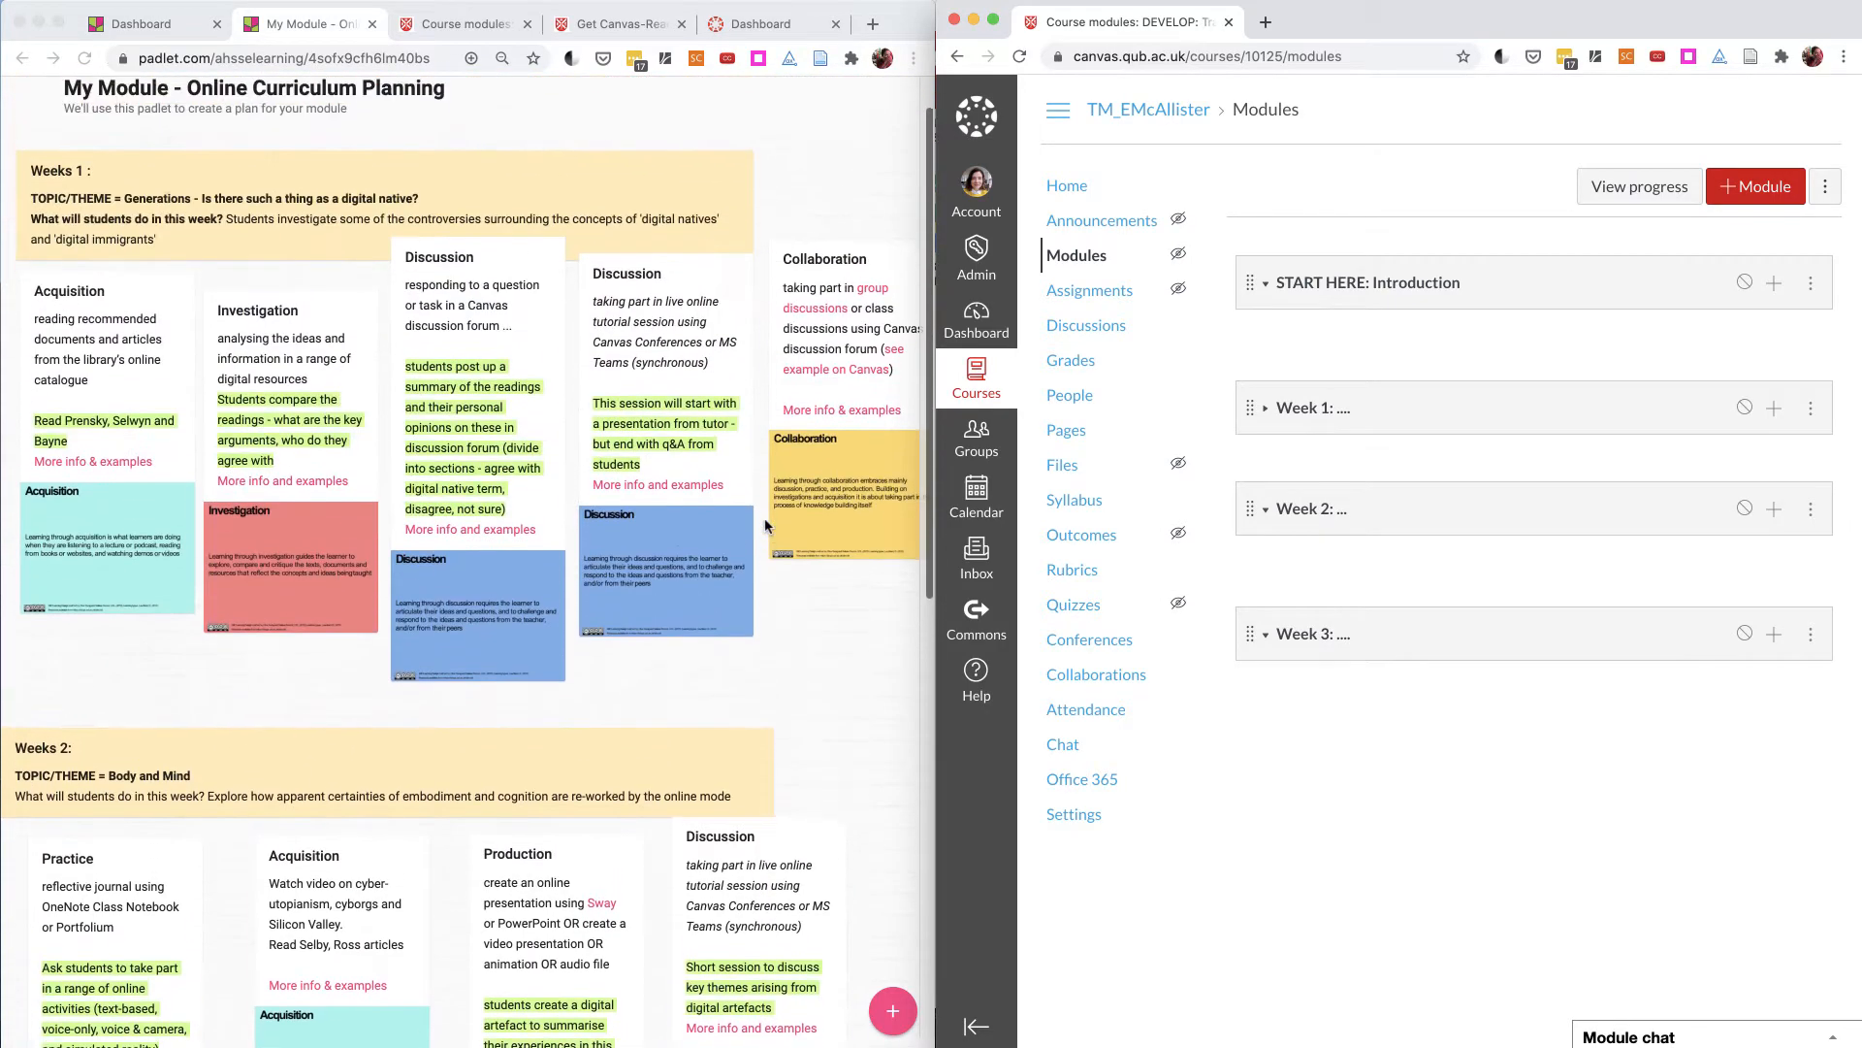
{"action": "scroll", "coordinate": [765, 526], "scroll_direction": "up", "scroll_amount": 1}
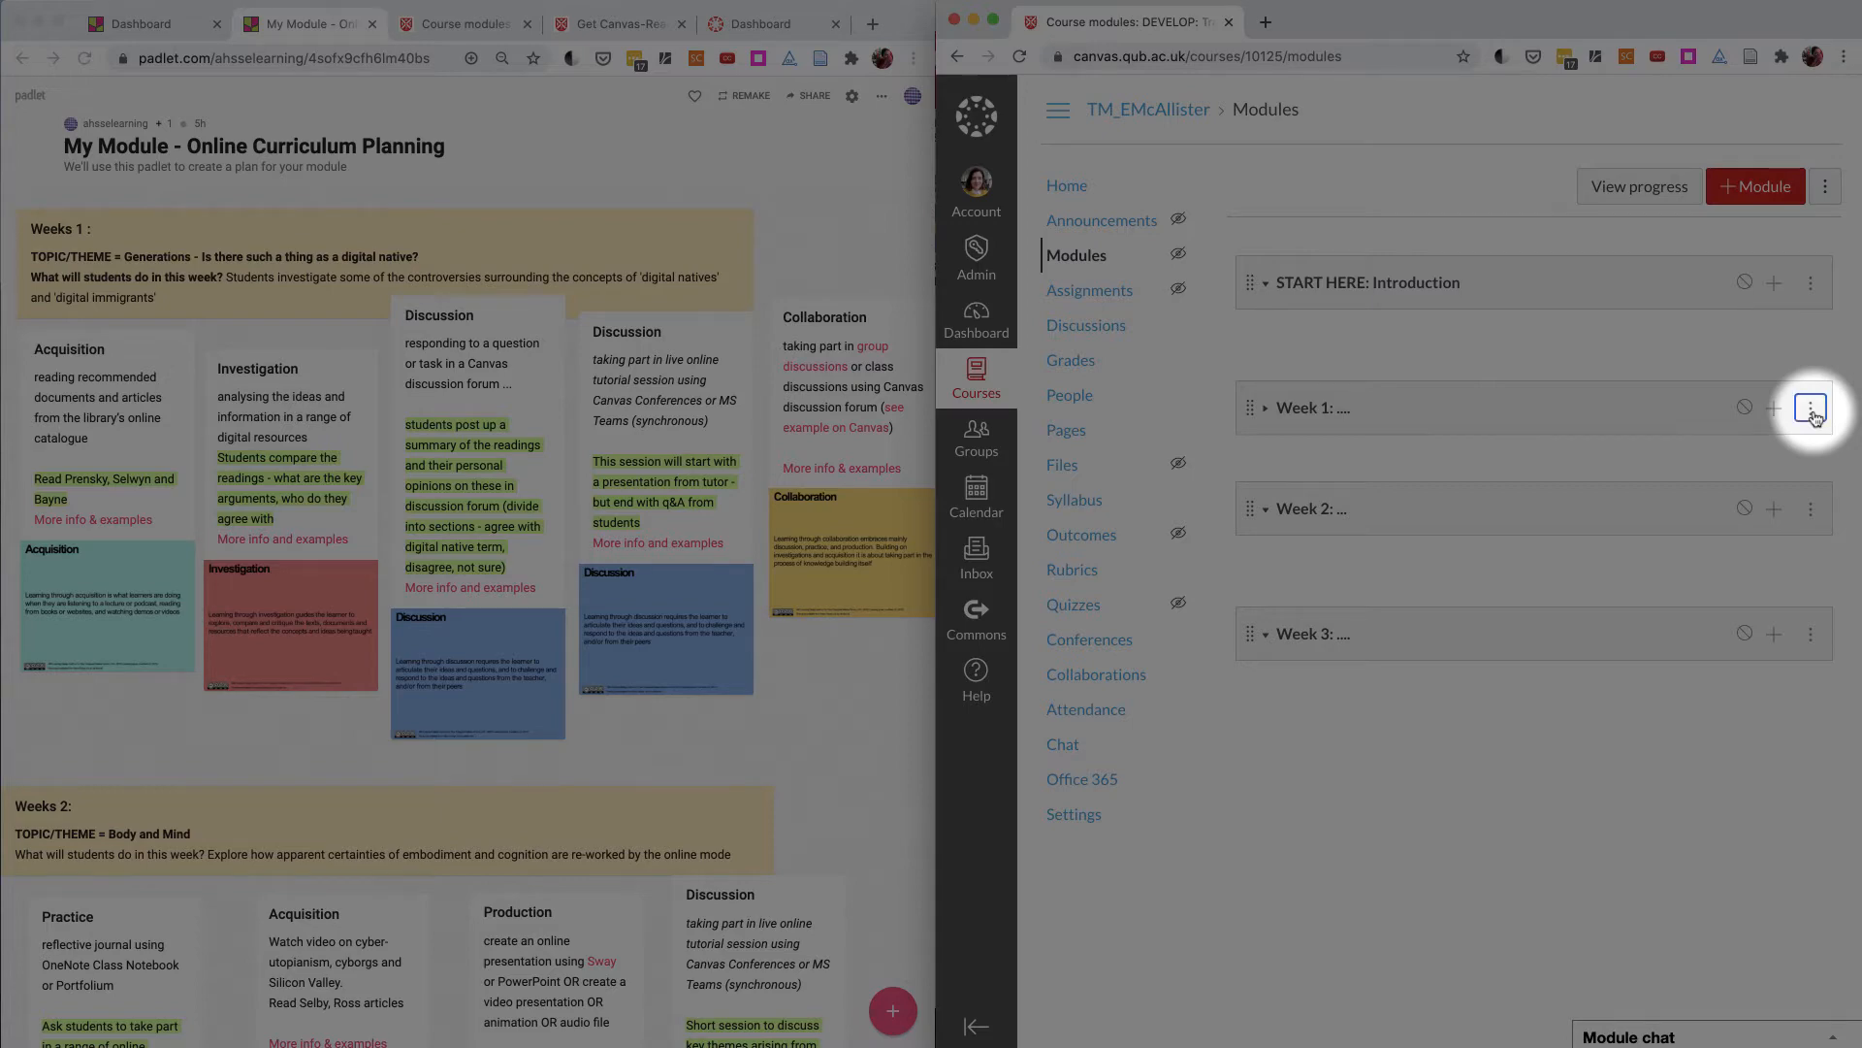
Step: Rename the Week 1 module as "Week 1: Generations - what is a digital native?"
{"action": "left_click", "coordinate": [1813, 414]}
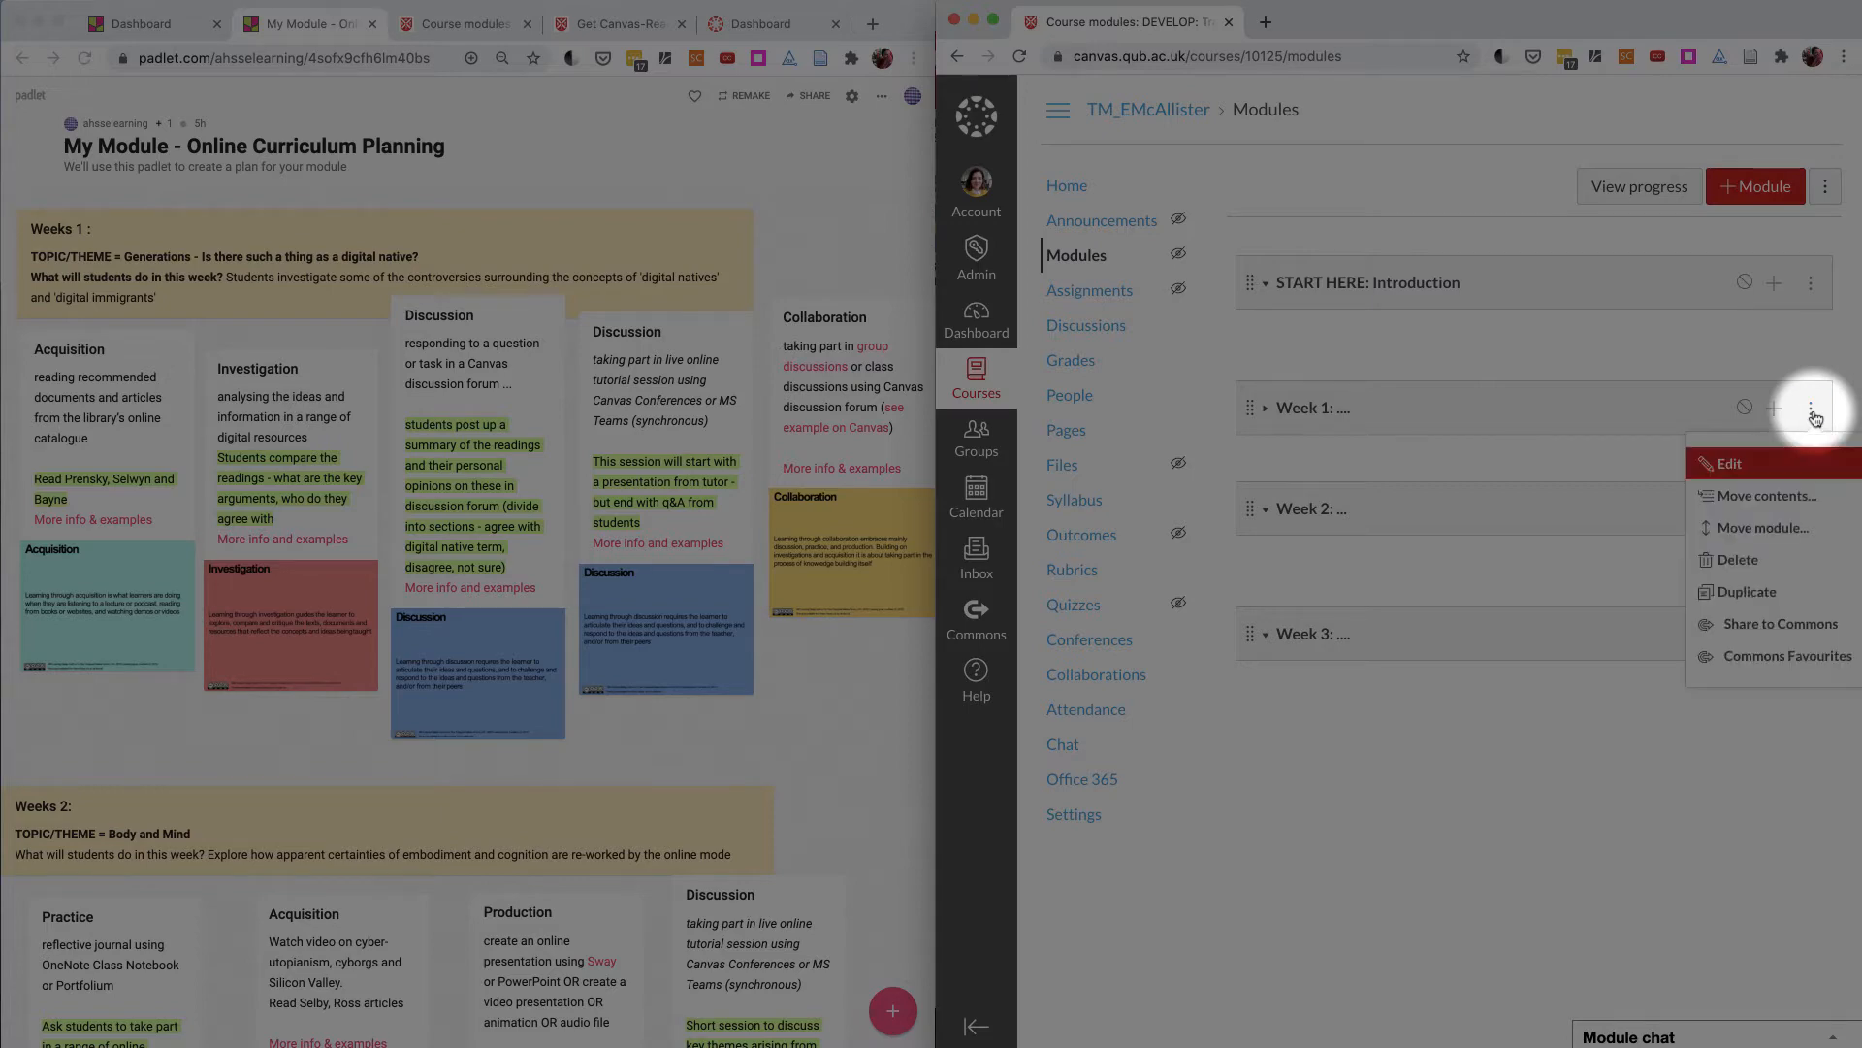
{"action": "left_click", "coordinate": [1730, 463]}
{"action": "double_click", "coordinate": [1225, 382]}
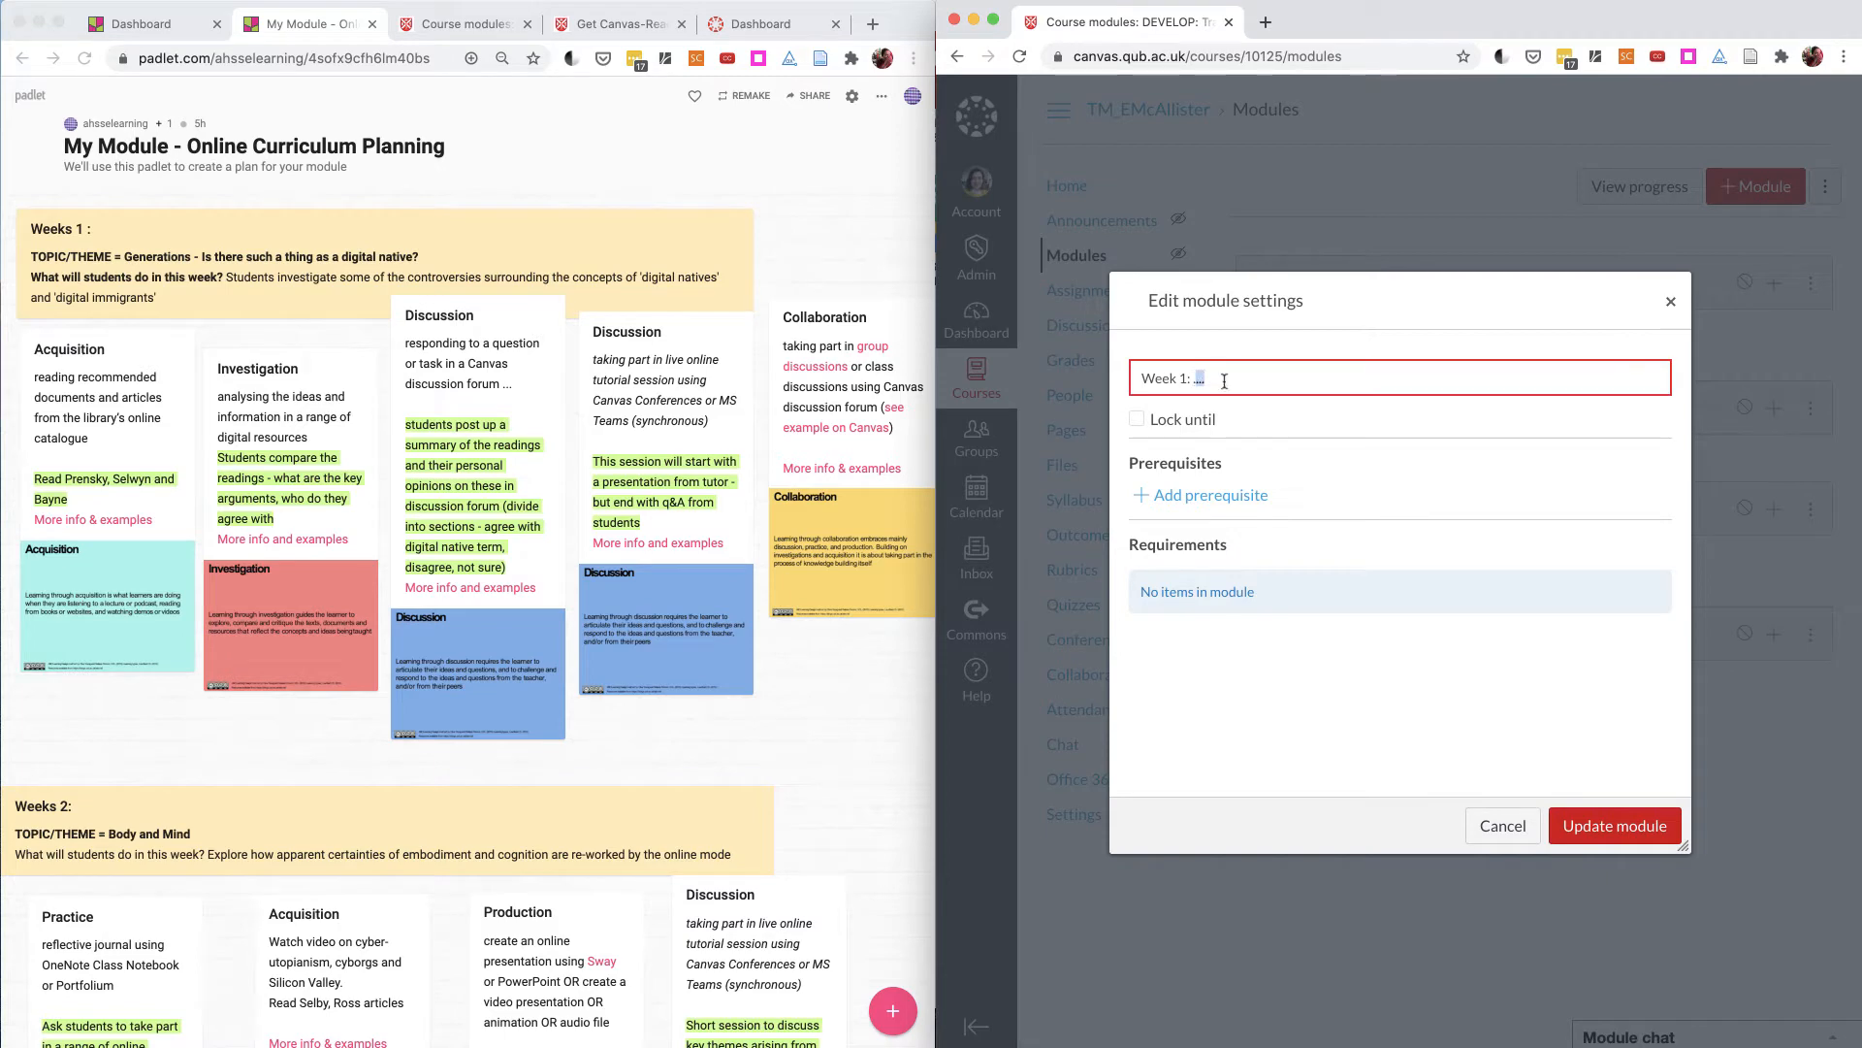
{"action": "key", "text": "BackSpace"}
{"action": "type", "text": "Generations - what is a digital native?"}
{"action": "key", "text": "Return"}
Step: Rename the Week 2 module as "Week 2: Body and Mind"
{"action": "left_click", "coordinate": [1811, 510]}
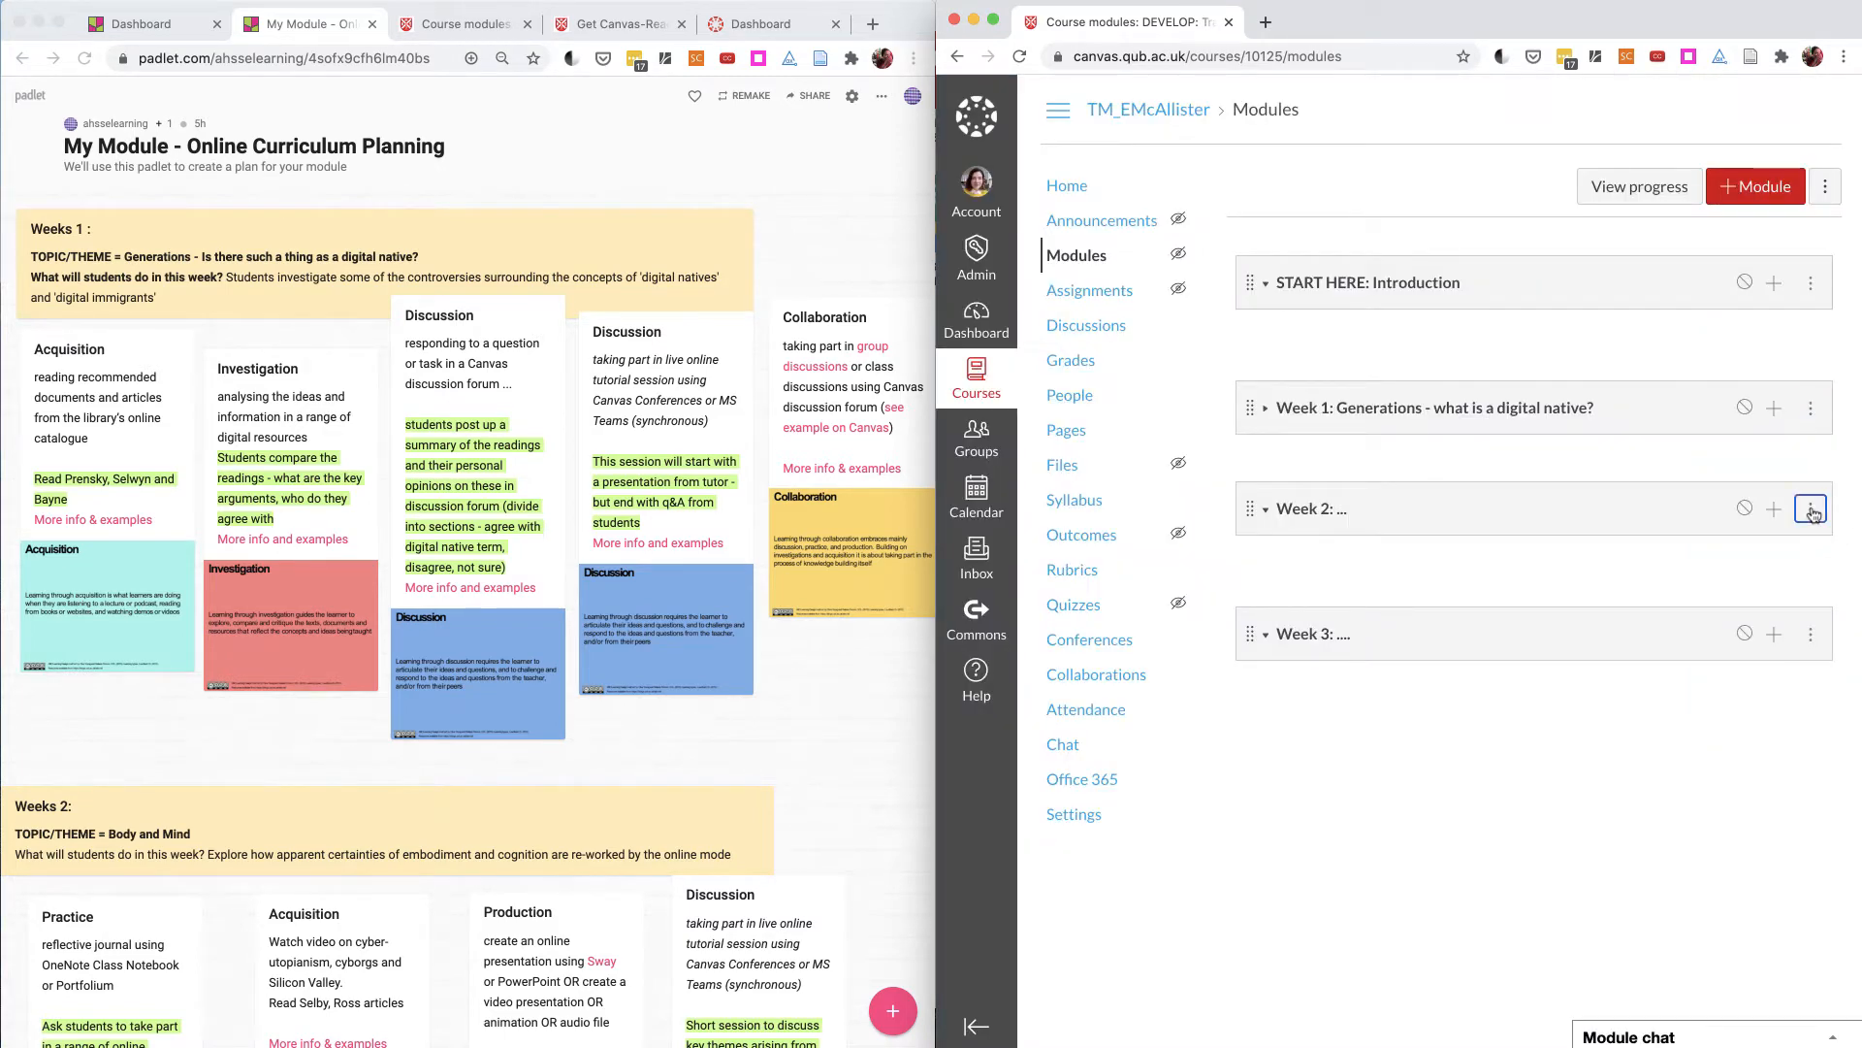
{"action": "left_click", "coordinate": [1730, 564]}
{"action": "left_click", "coordinate": [1240, 373]}
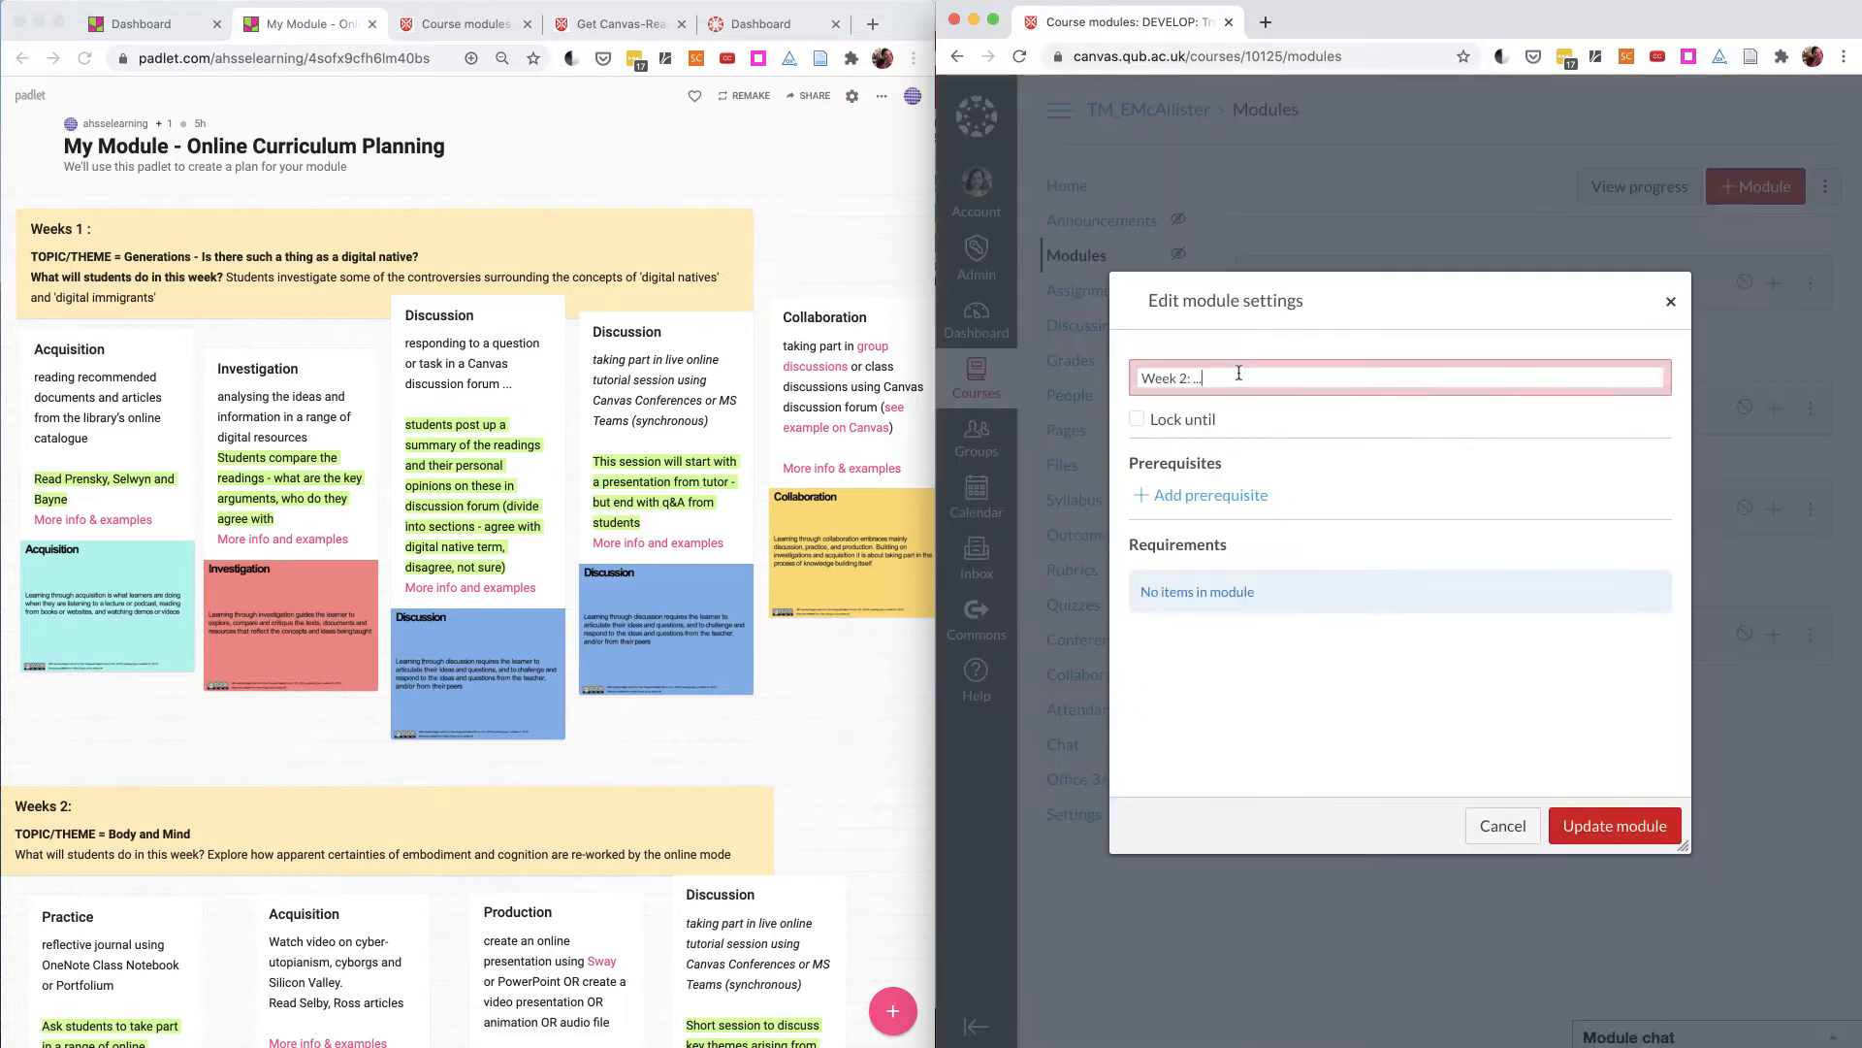
{"action": "key", "text": "BackSpace"}
{"action": "key", "text": "BackSpace"}
{"action": "key", "text": "BackSpace"}
{"action": "type", "text": "Body and Mind"}
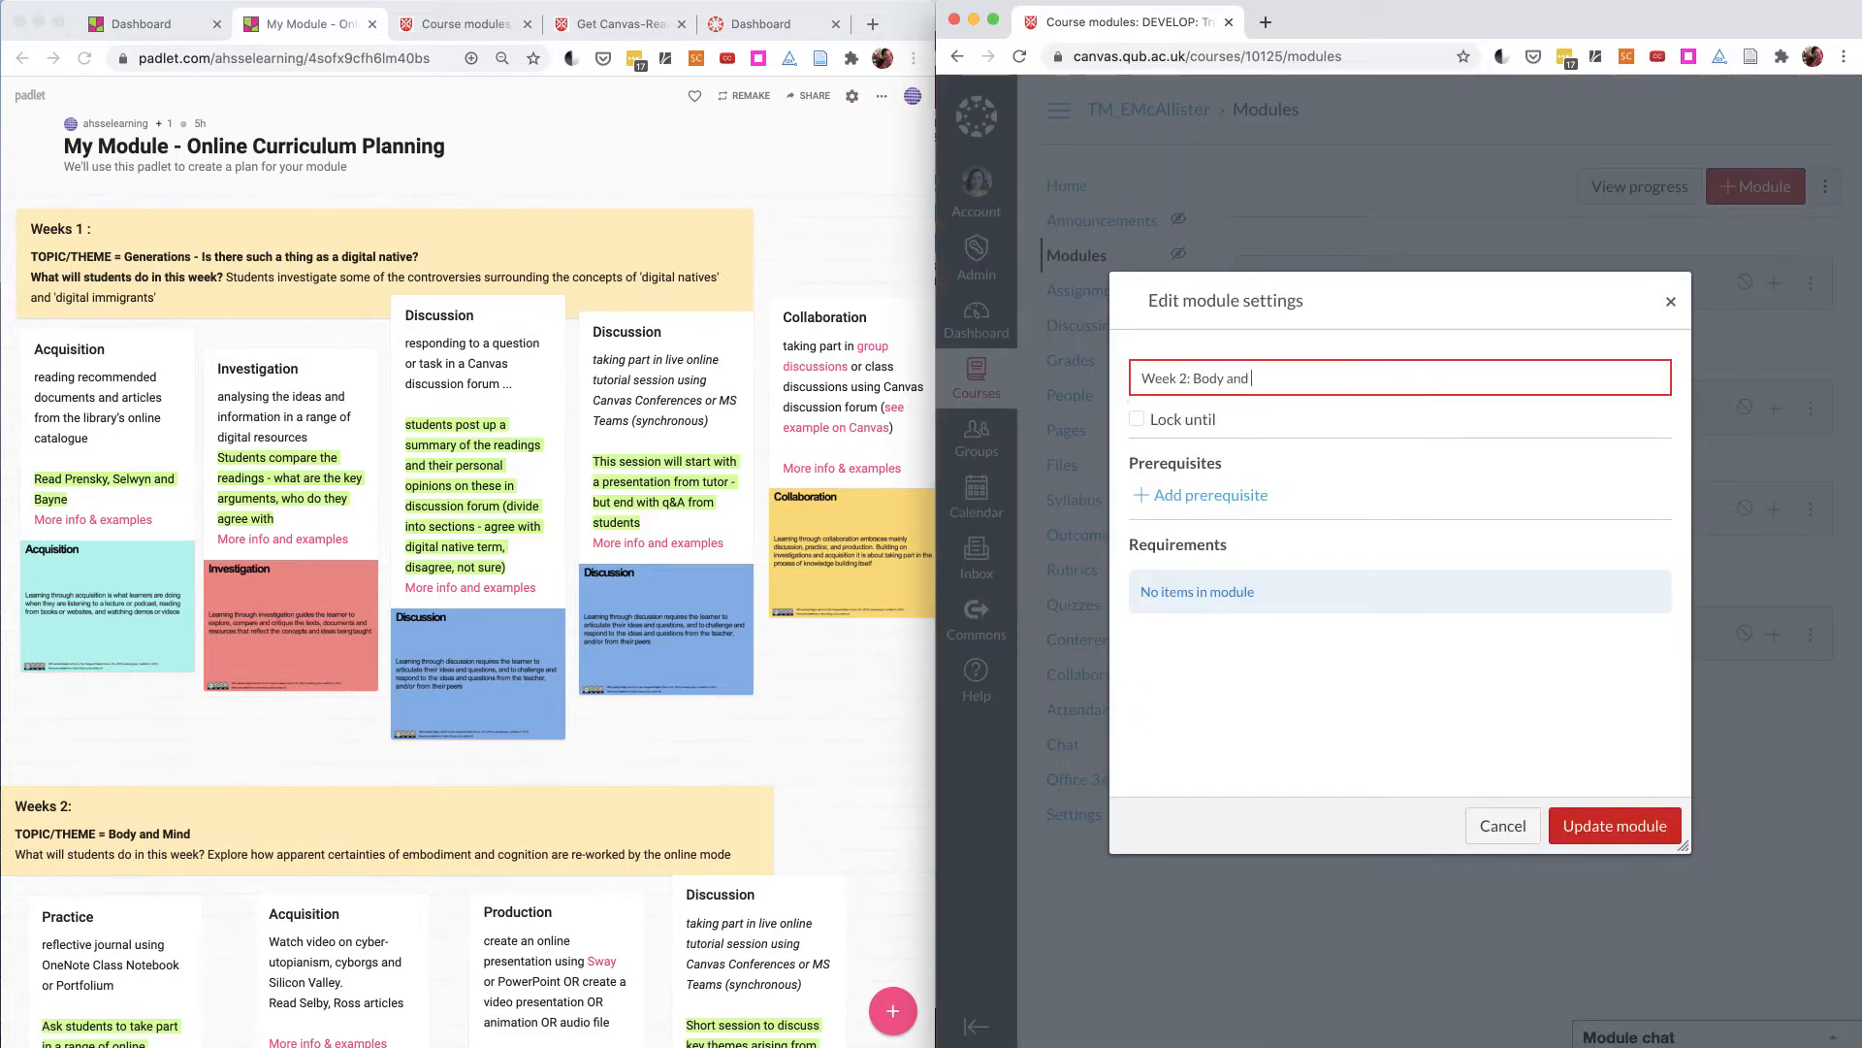
{"action": "left_click", "coordinate": [1614, 824]}
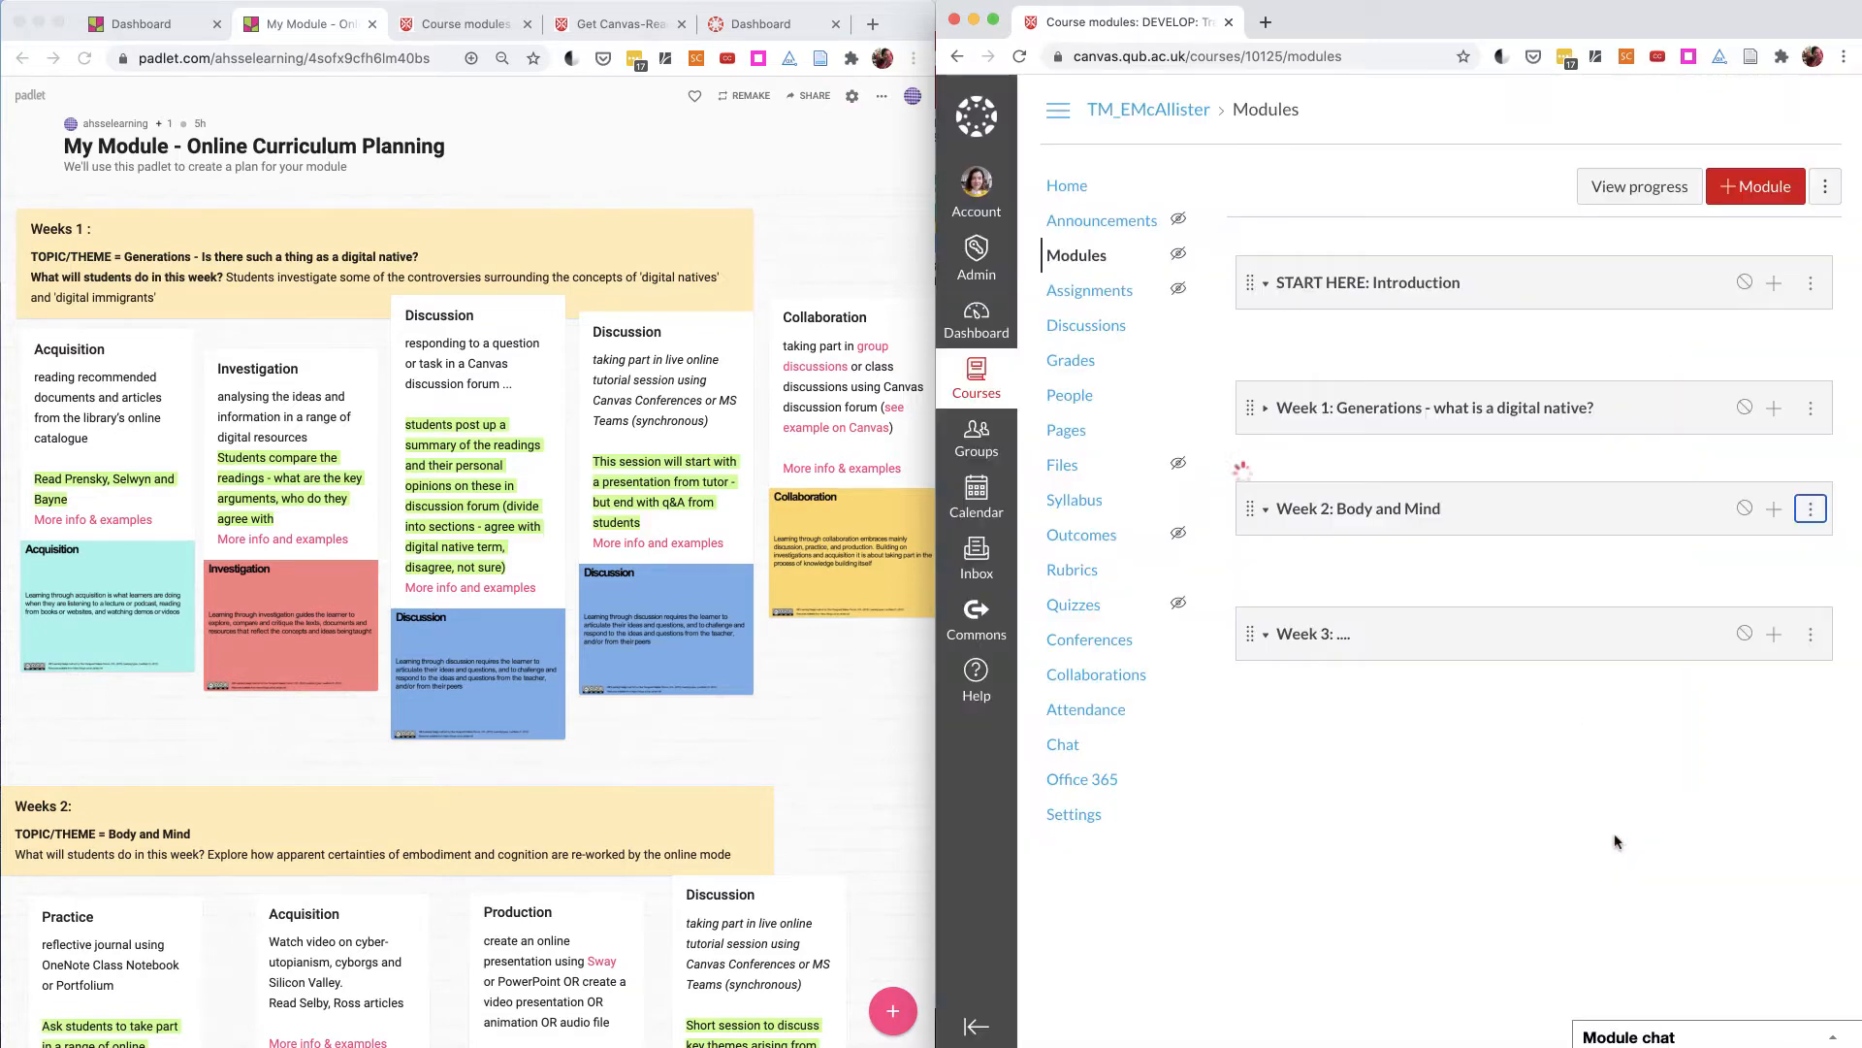
Step: Check the third week's theme in the Padlet plan and rename the Week 3 module as "Week 3: Online Spaces"
{"action": "left_click", "coordinate": [1811, 634]}
{"action": "key", "text": "Escape"}
{"action": "scroll", "coordinate": [659, 739], "scroll_direction": "down", "scroll_amount": 5}
{"action": "scroll", "coordinate": [658, 739], "scroll_direction": "down", "scroll_amount": 4}
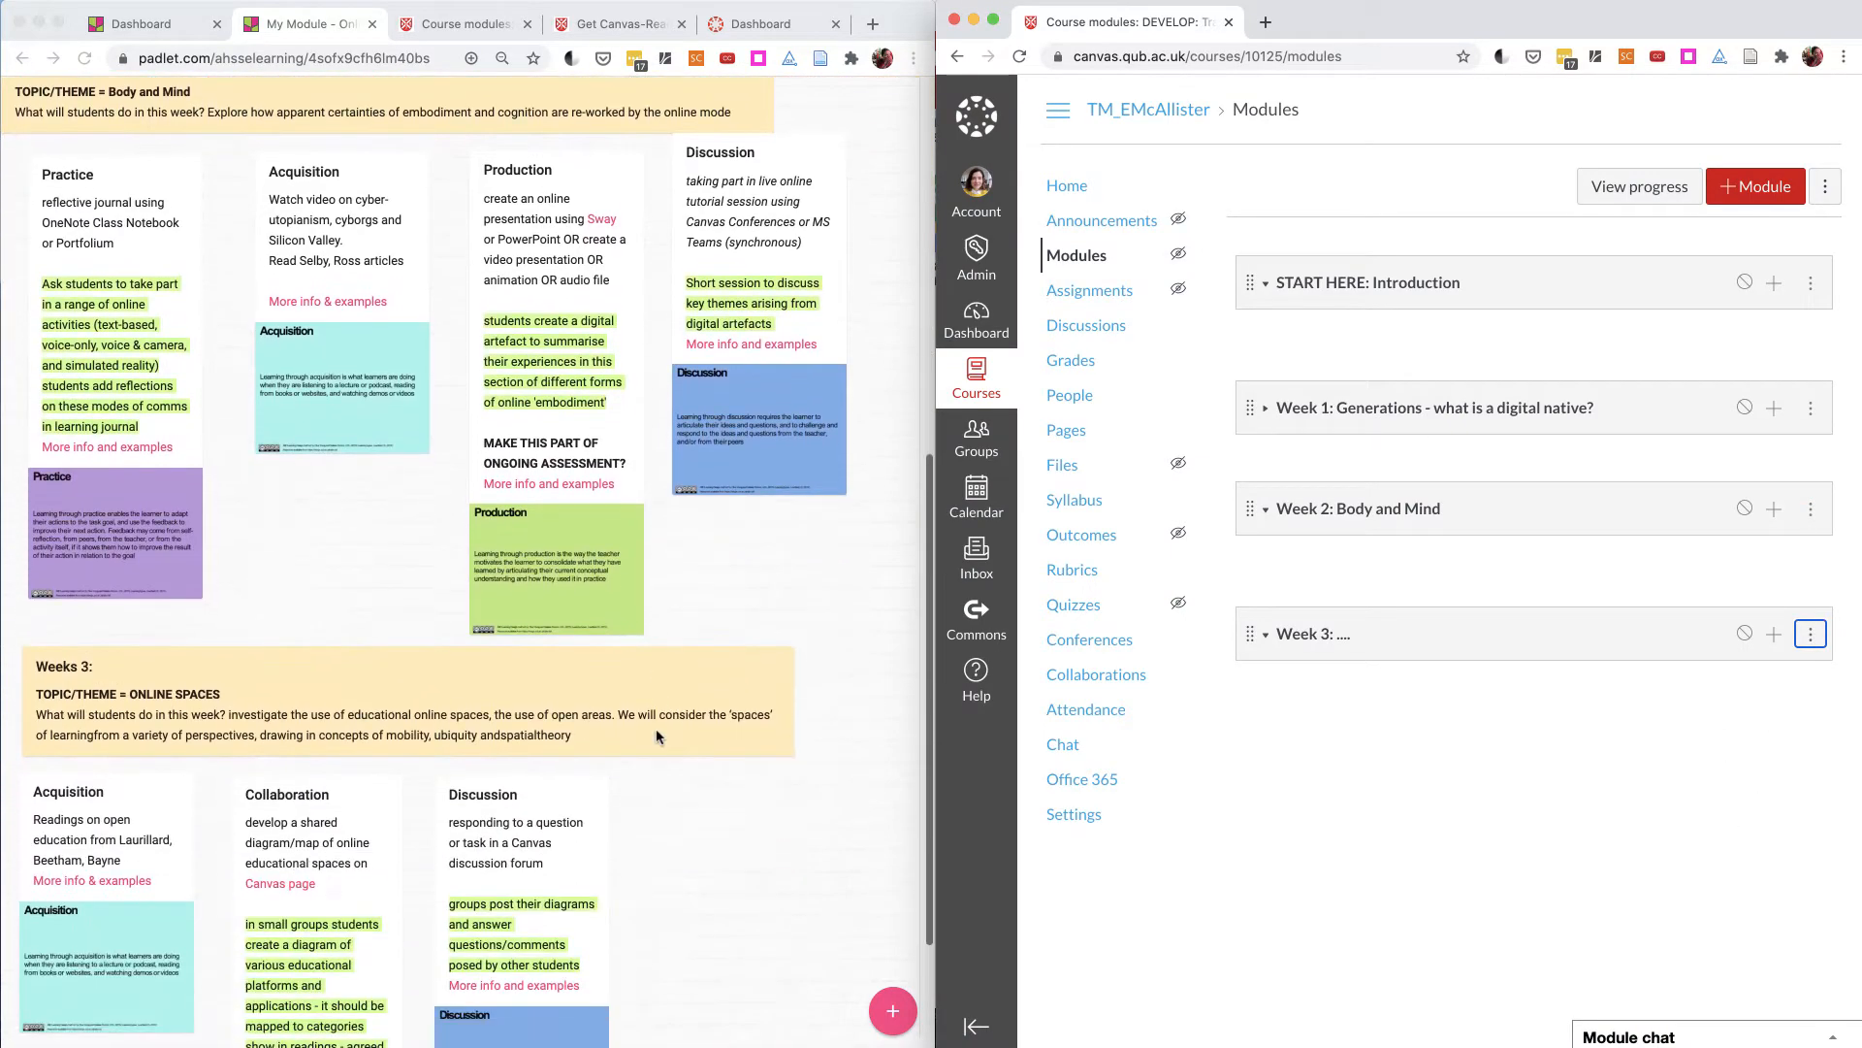
{"action": "left_click", "coordinate": [1811, 634]}
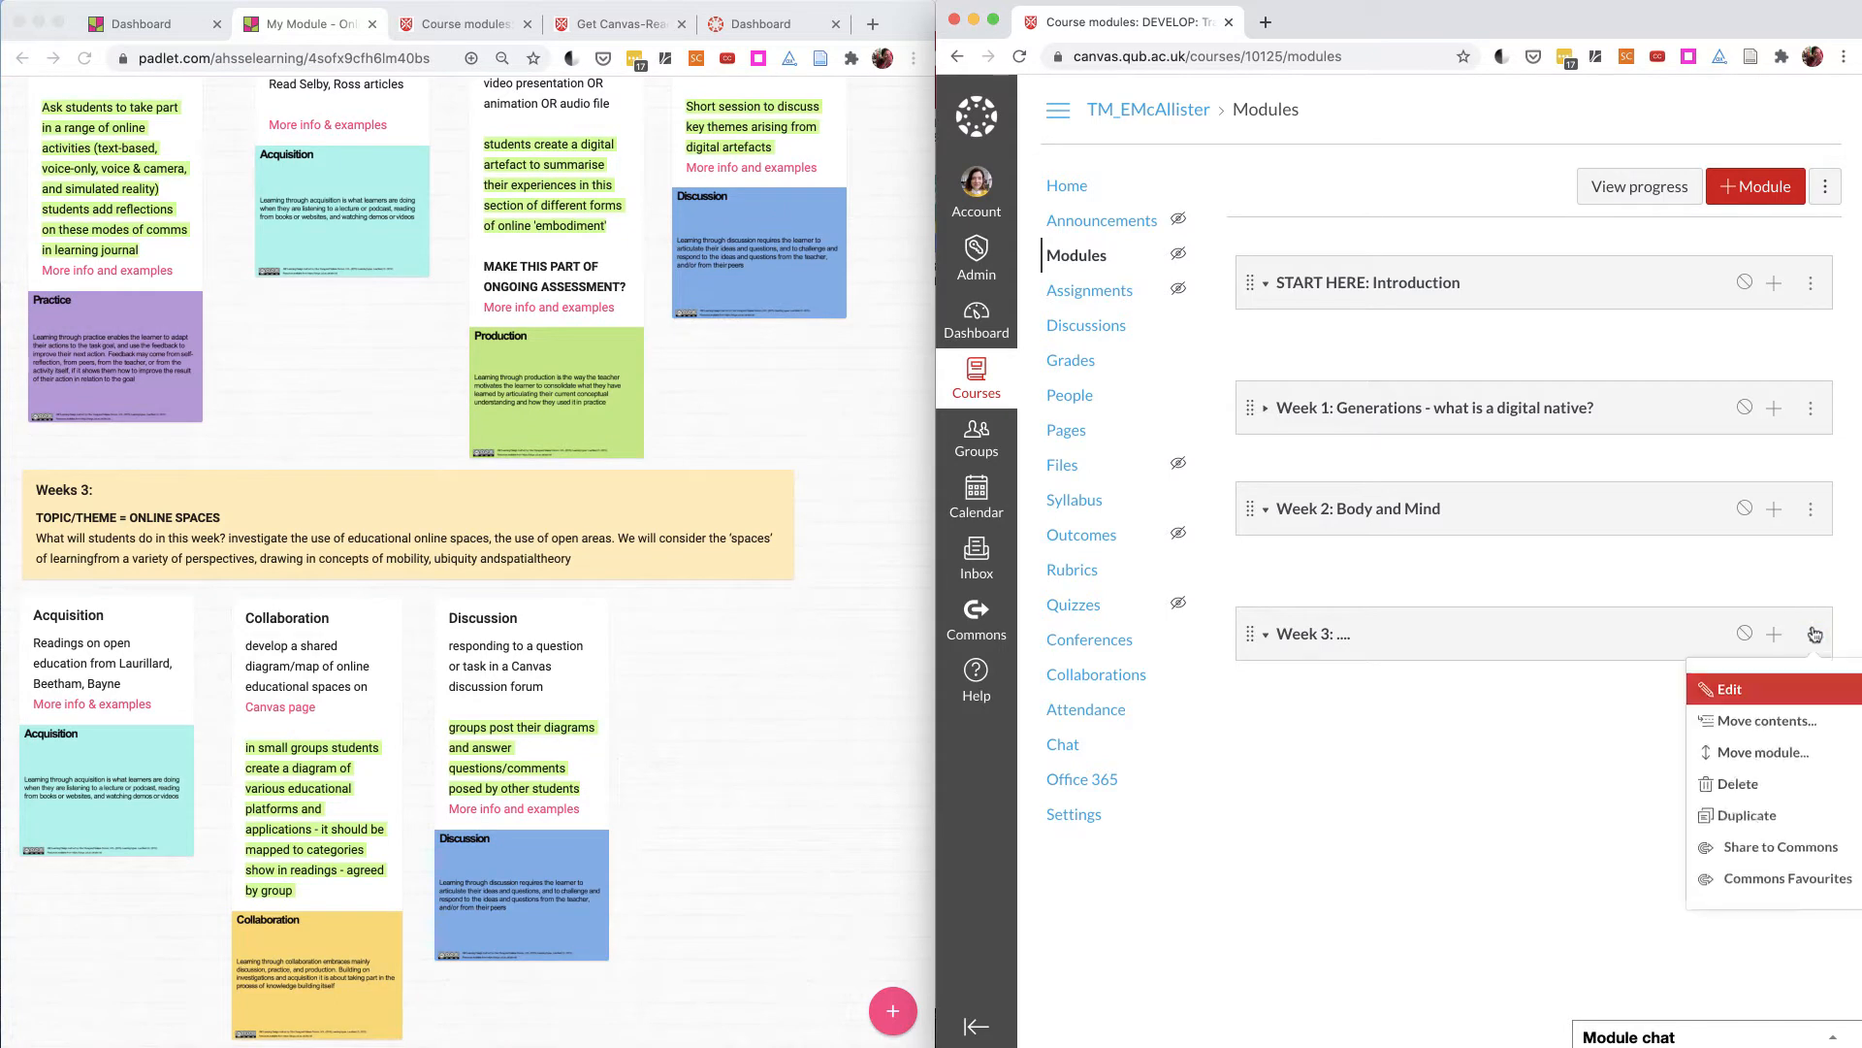
{"action": "left_click", "coordinate": [1773, 691]}
{"action": "left_click_drag", "start_coordinate": [1229, 374], "coordinate": [1195, 378]}
{"action": "type", "text": "Online Spaces"}
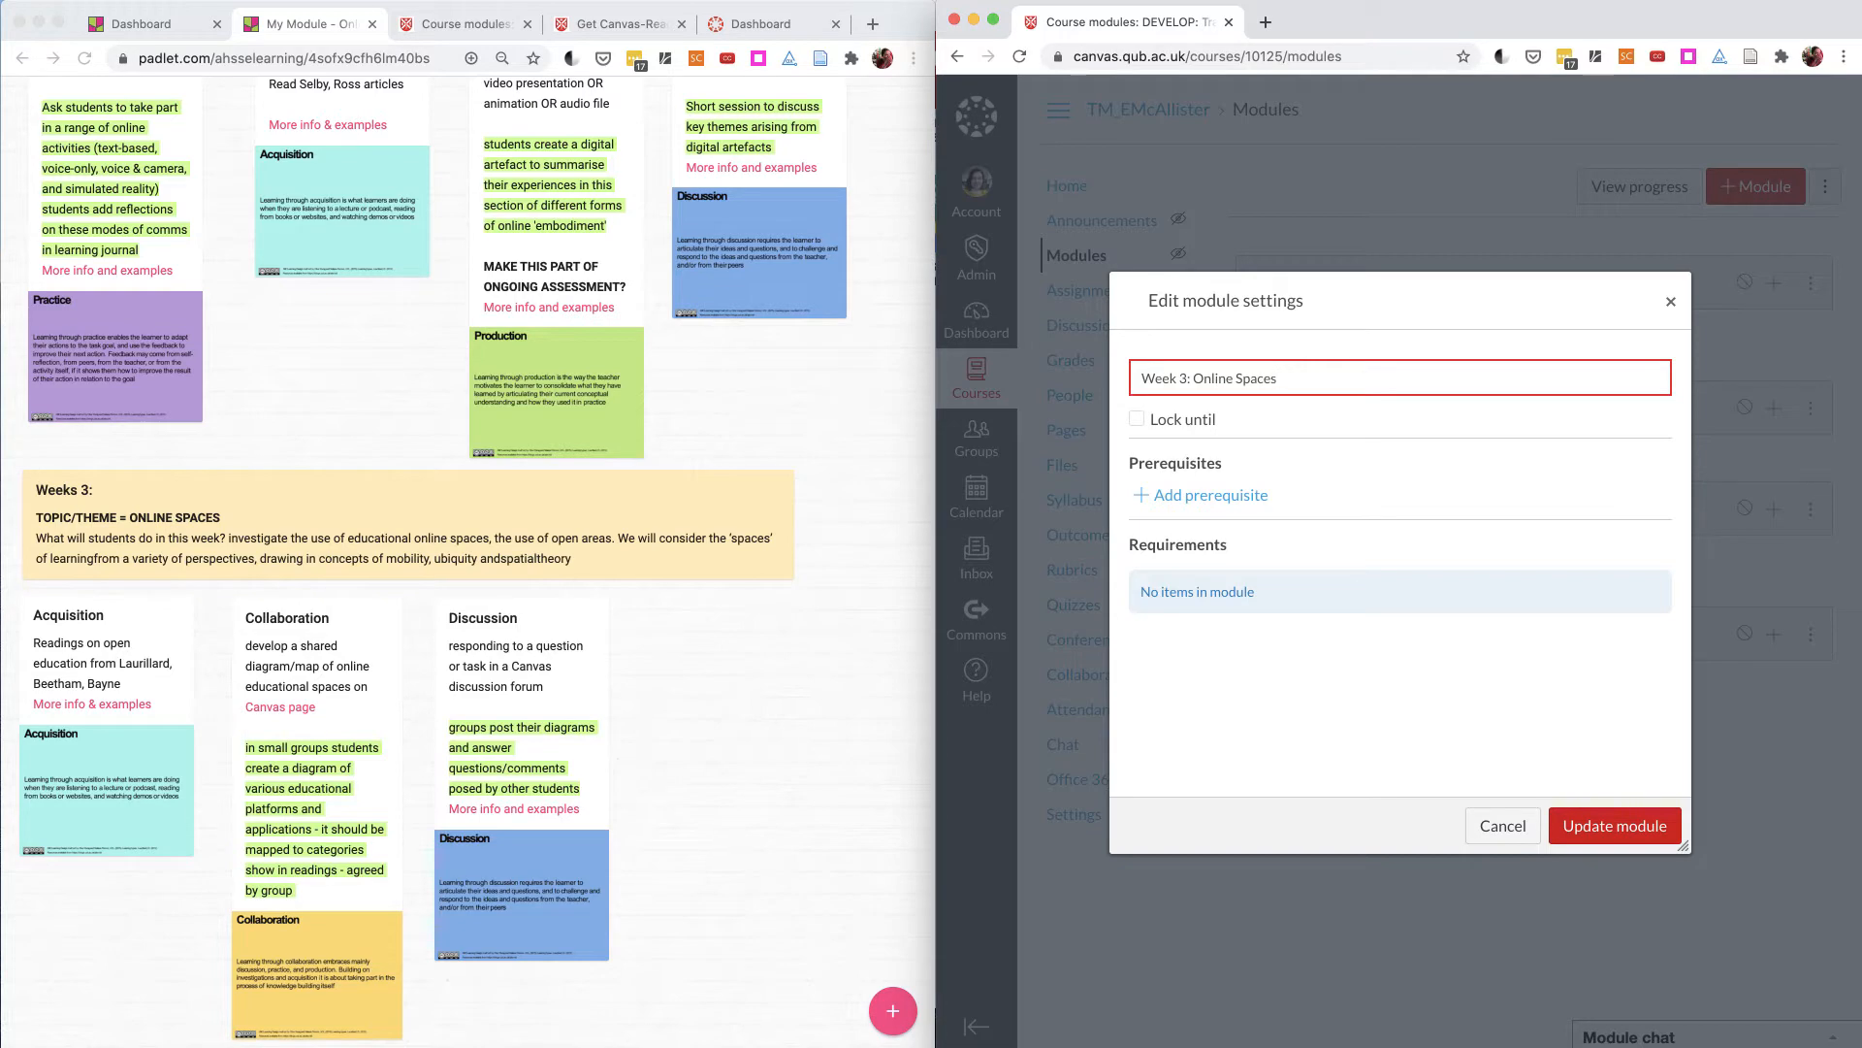
{"action": "left_click", "coordinate": [1607, 834]}
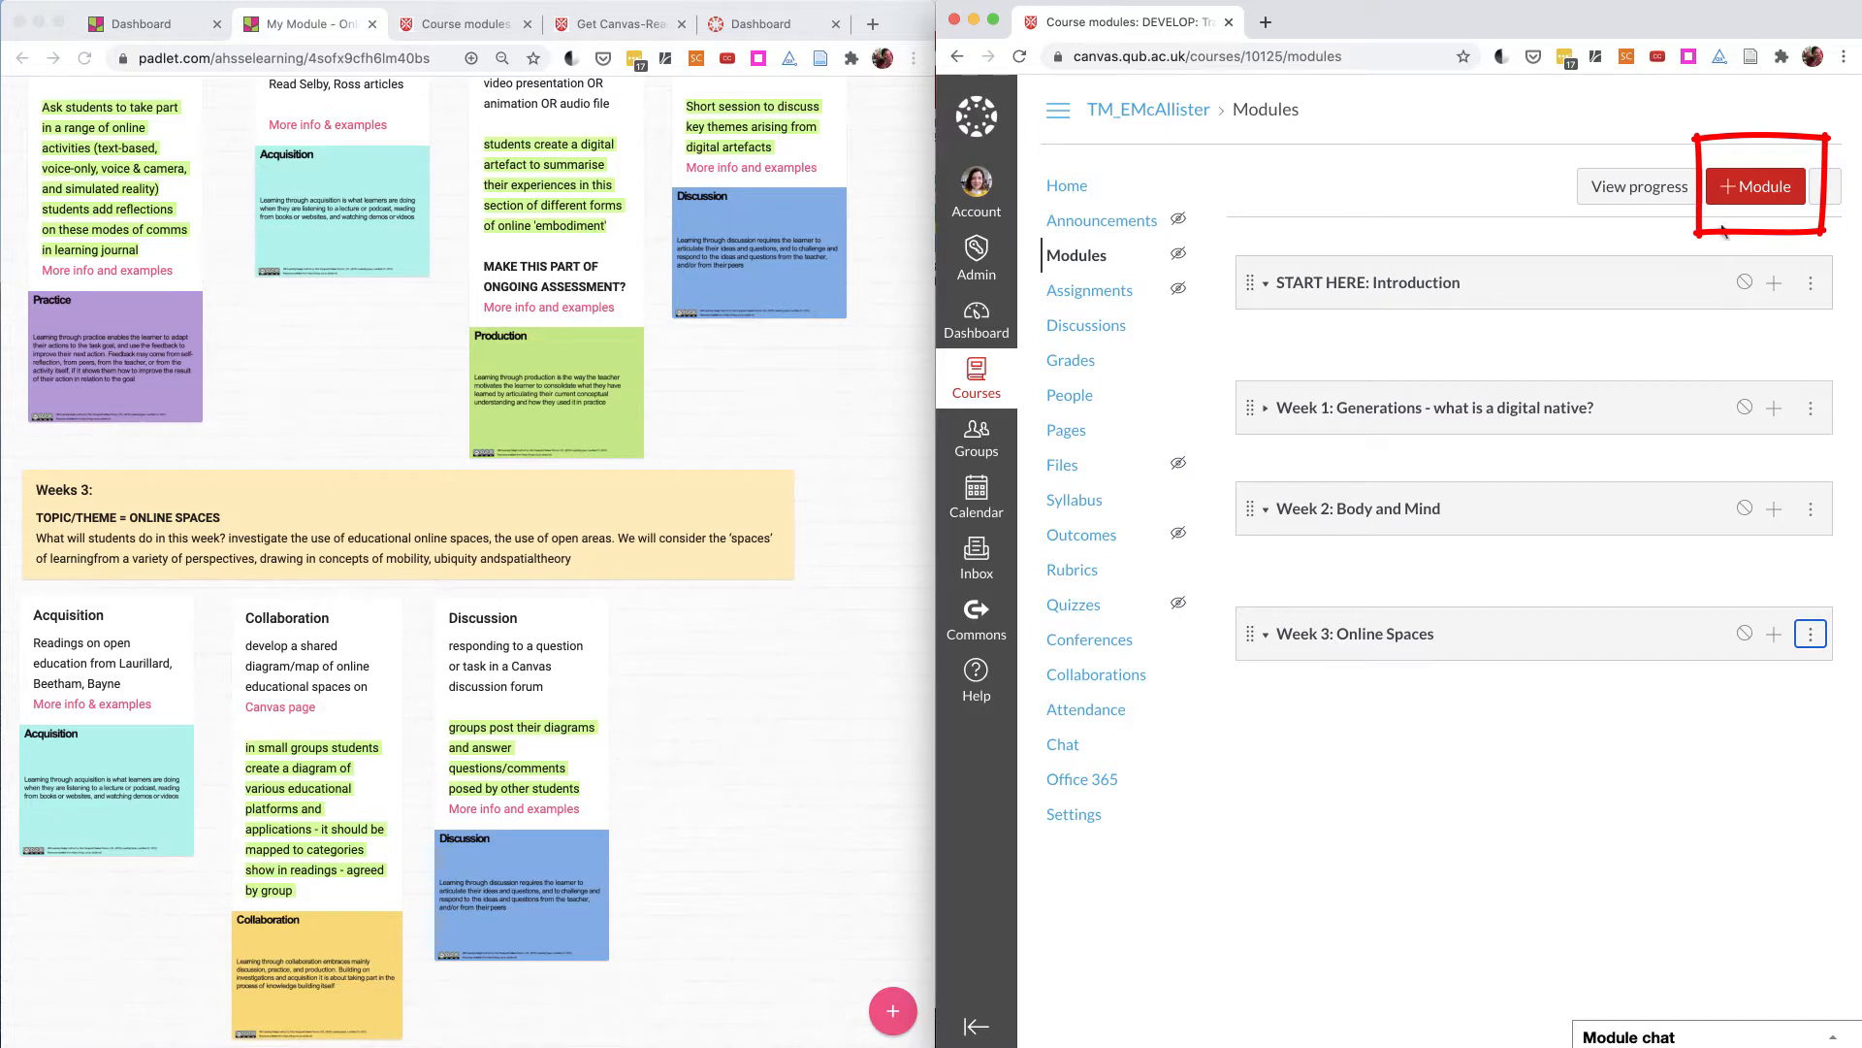
Step: Add a new module named "Week 4: Closed/Open Space" to the course
{"action": "left_click", "coordinate": [1787, 192]}
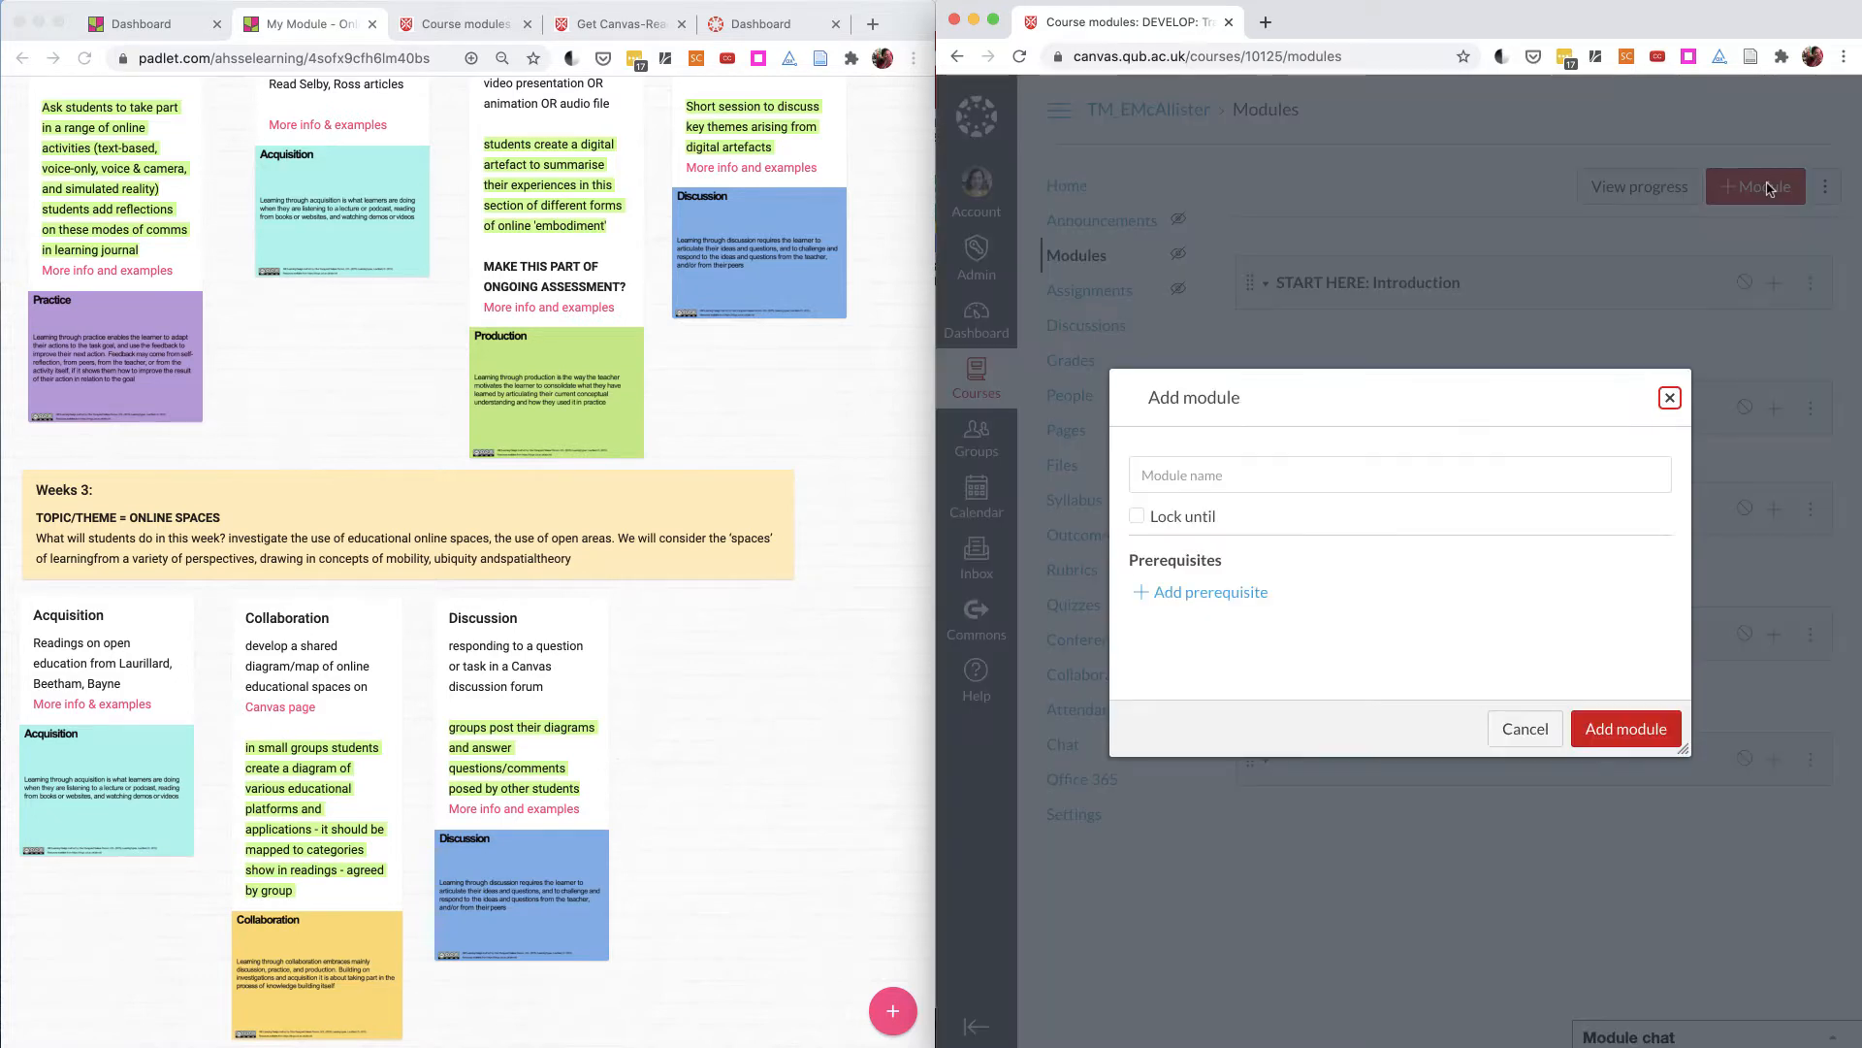
{"action": "left_click", "coordinate": [1342, 470]}
{"action": "type", "text": "Week "}
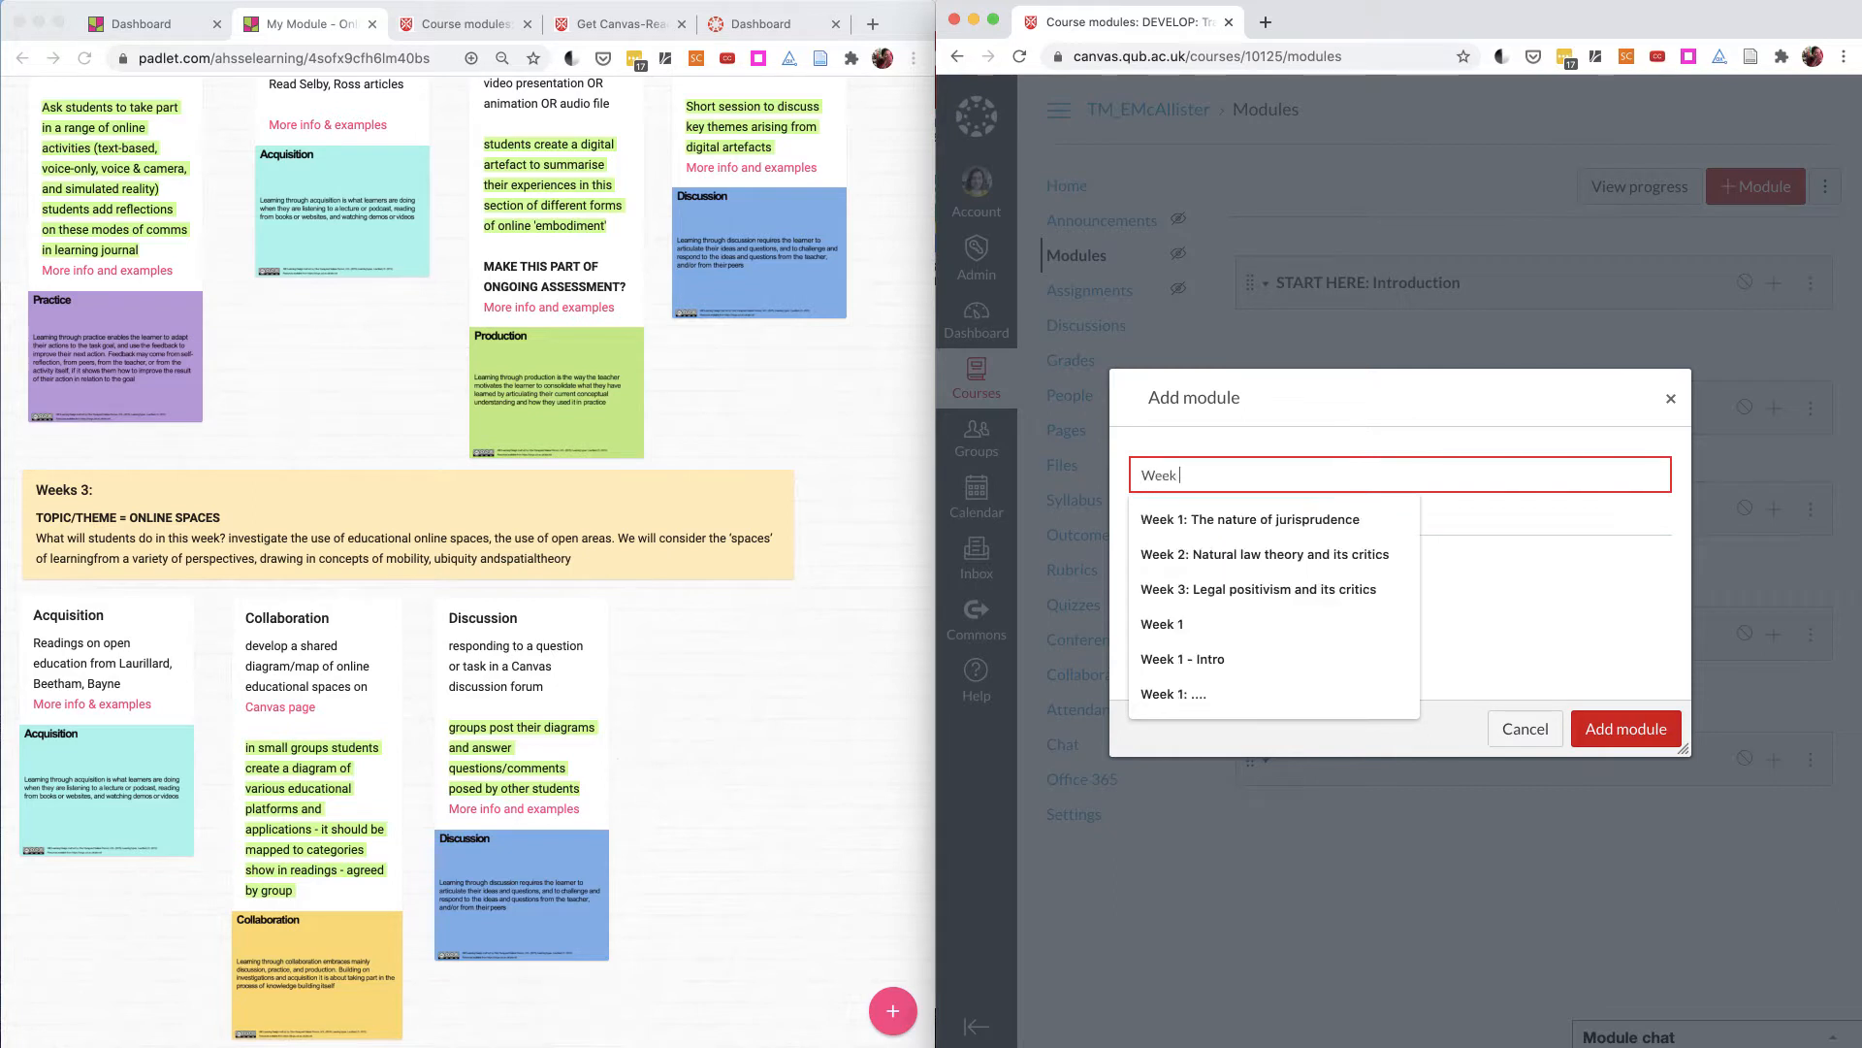
{"action": "type", "text": "4: Closed/Open Space"}
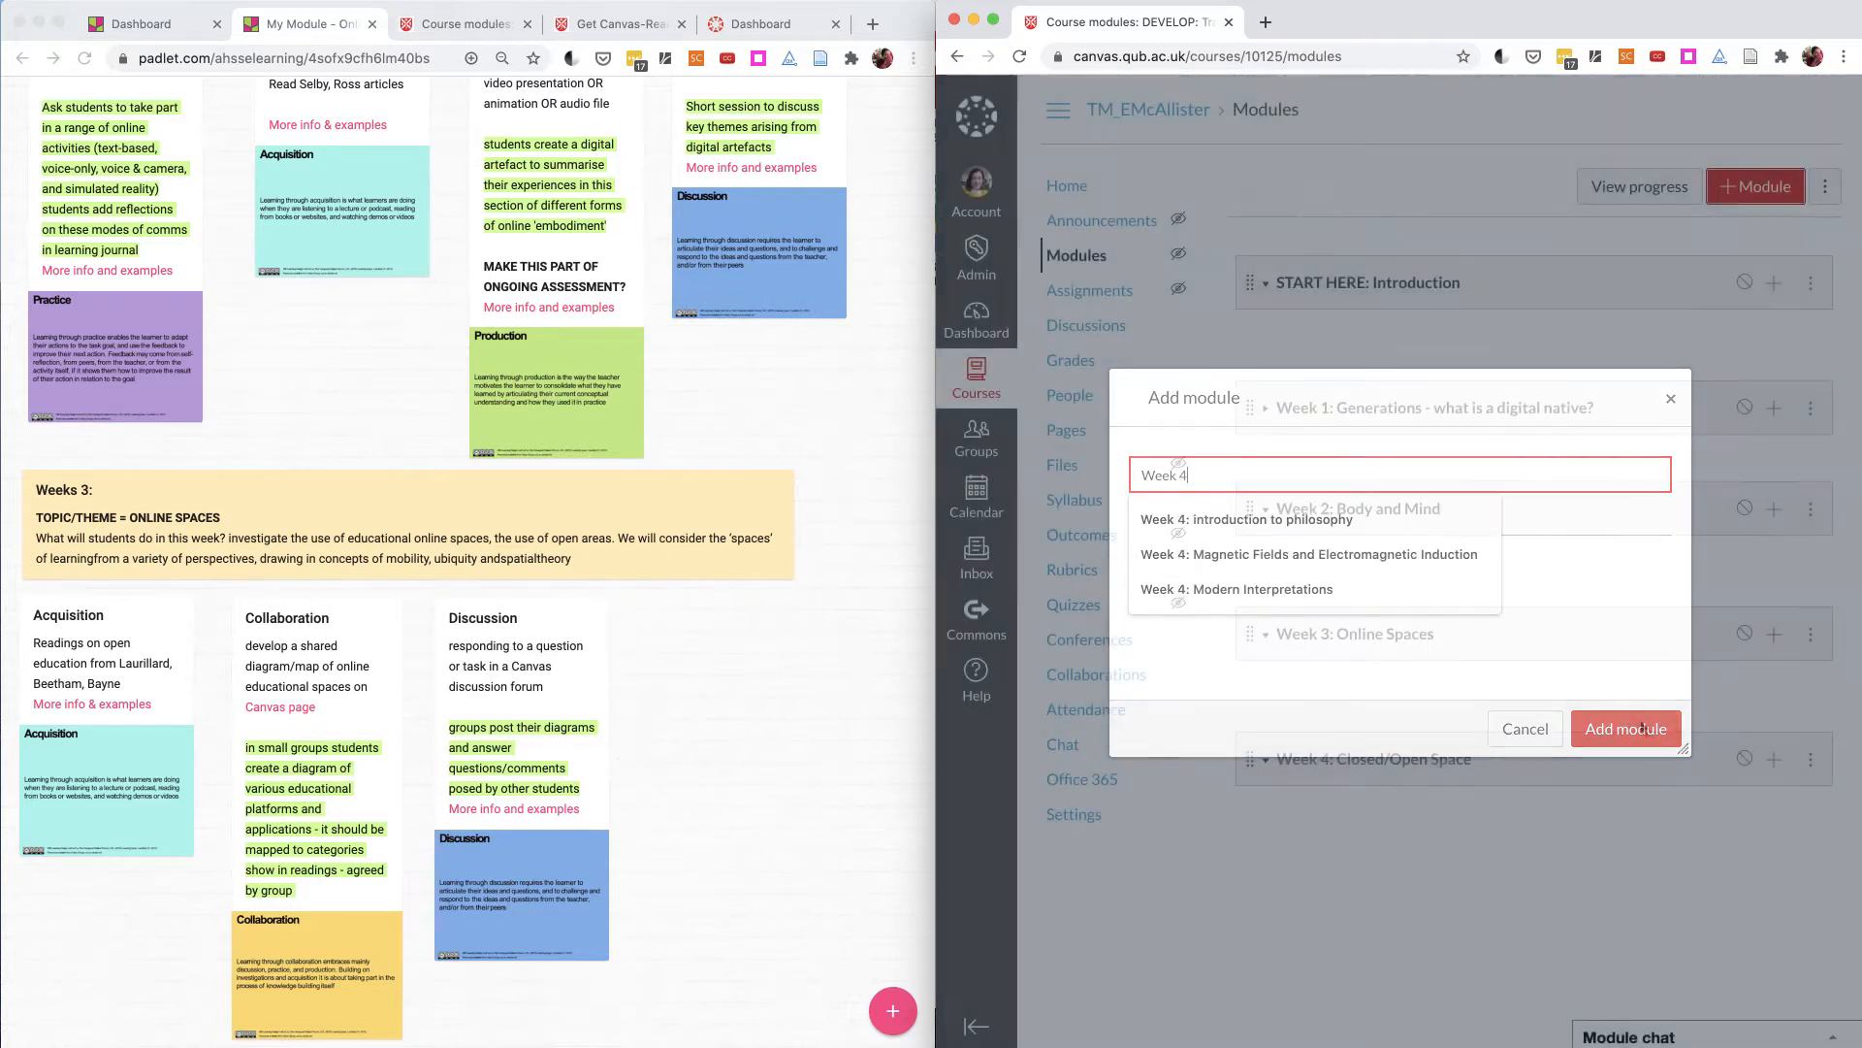
{"action": "left_click", "coordinate": [1641, 727]}
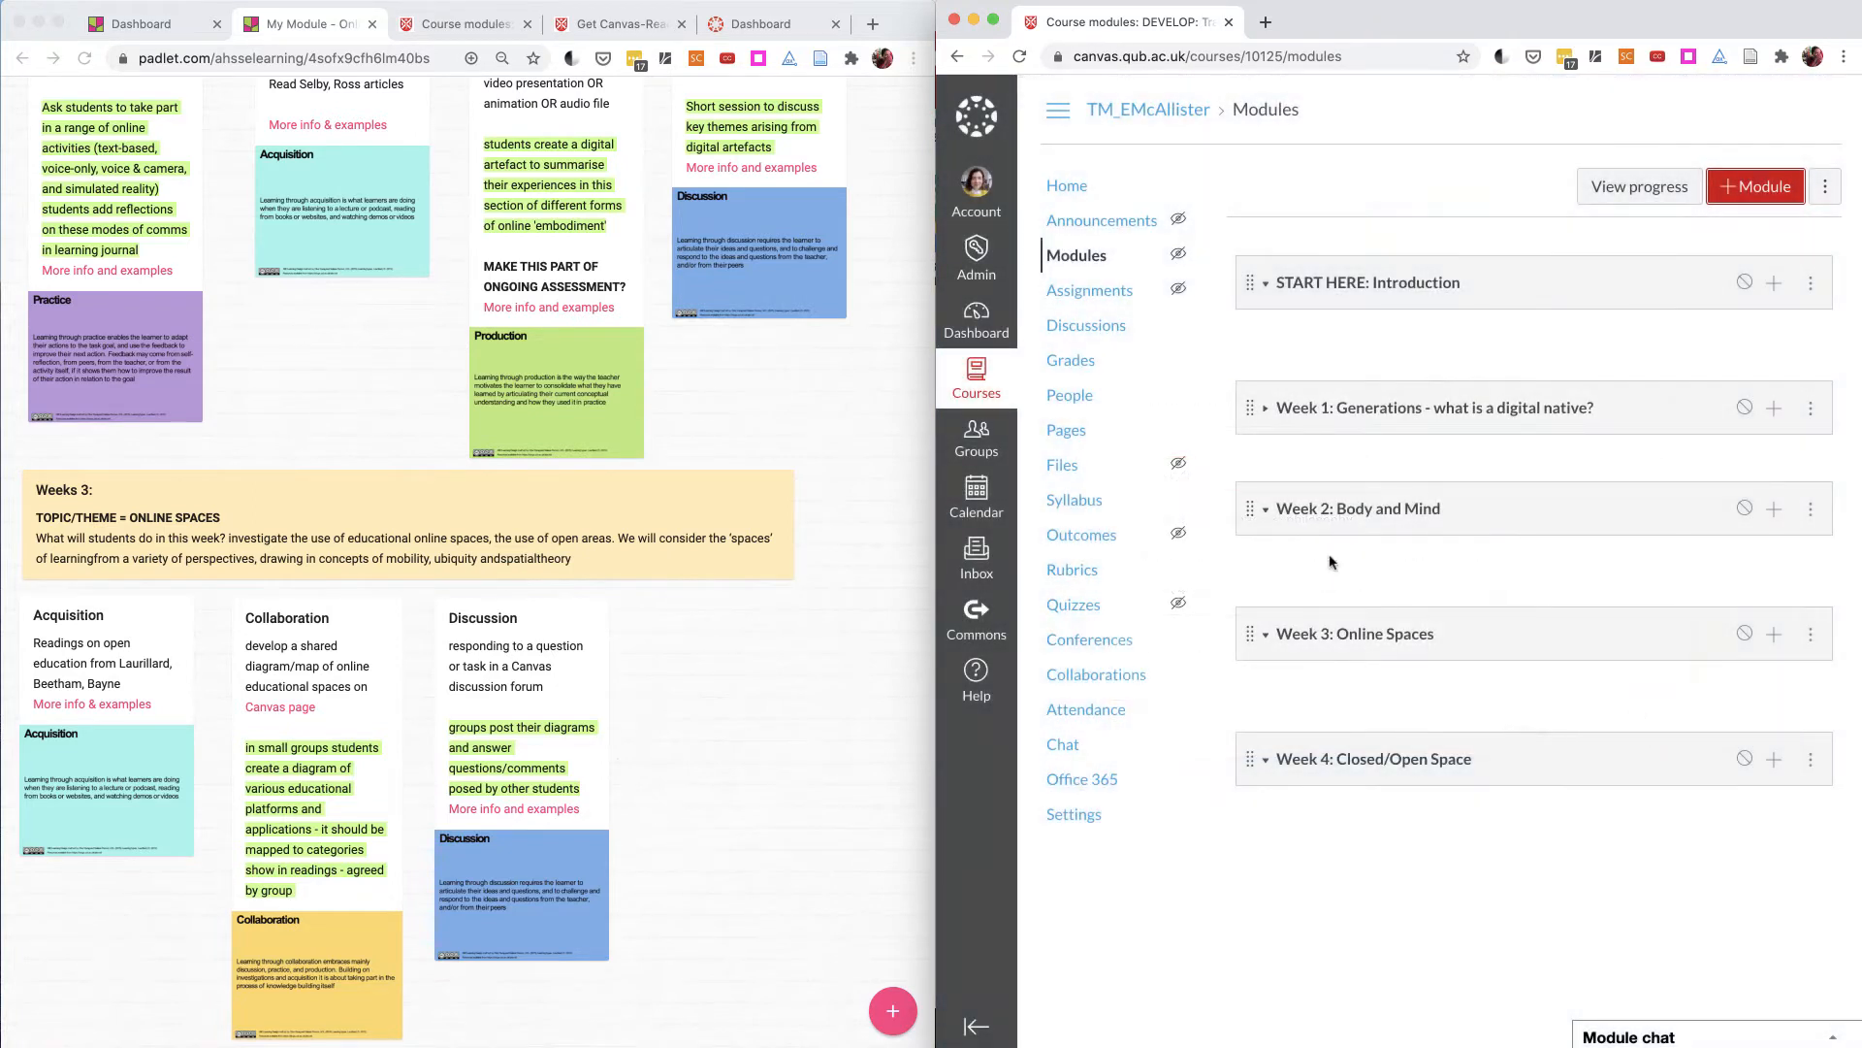
Step: Add a new page named "Overview for Week 1" to the Week 1 module, without indentation
{"action": "scroll", "coordinate": [917, 500], "scroll_direction": "up", "scroll_amount": 5}
{"action": "scroll", "coordinate": [917, 500], "scroll_direction": "up", "scroll_amount": 6}
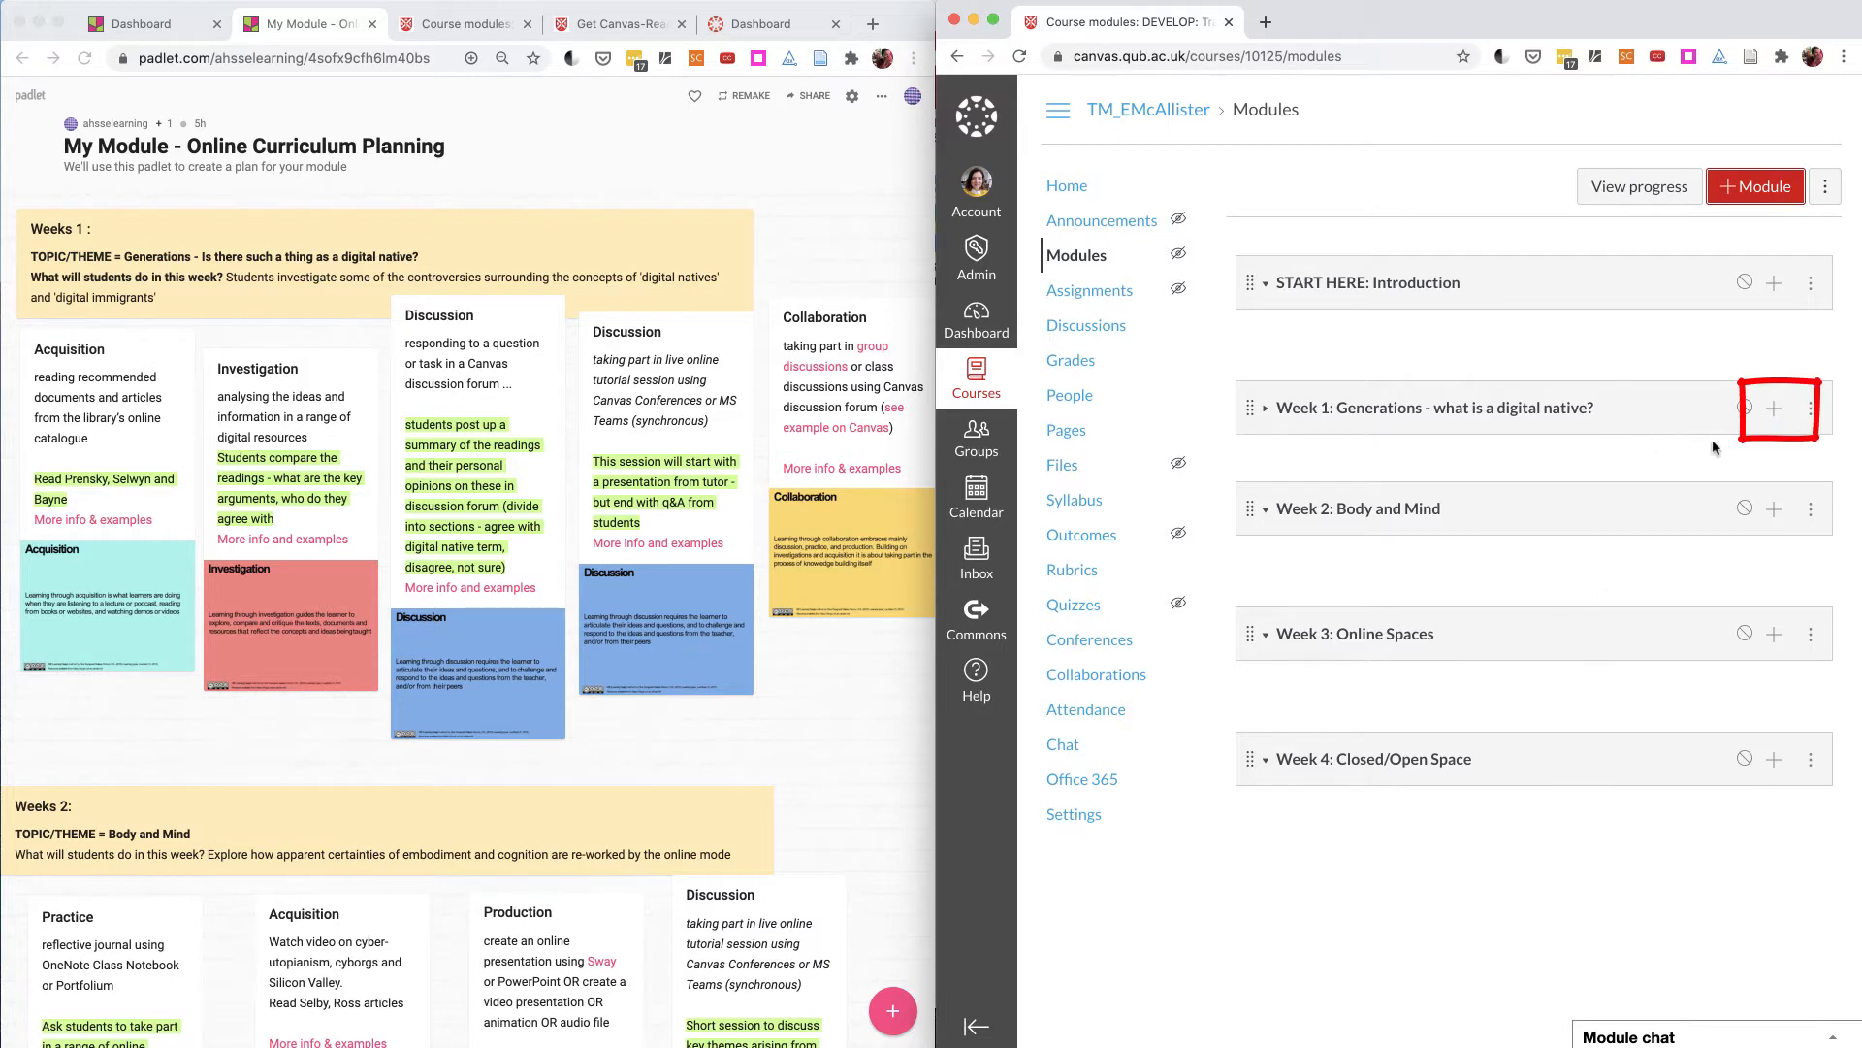
{"action": "left_click", "coordinate": [1782, 419]}
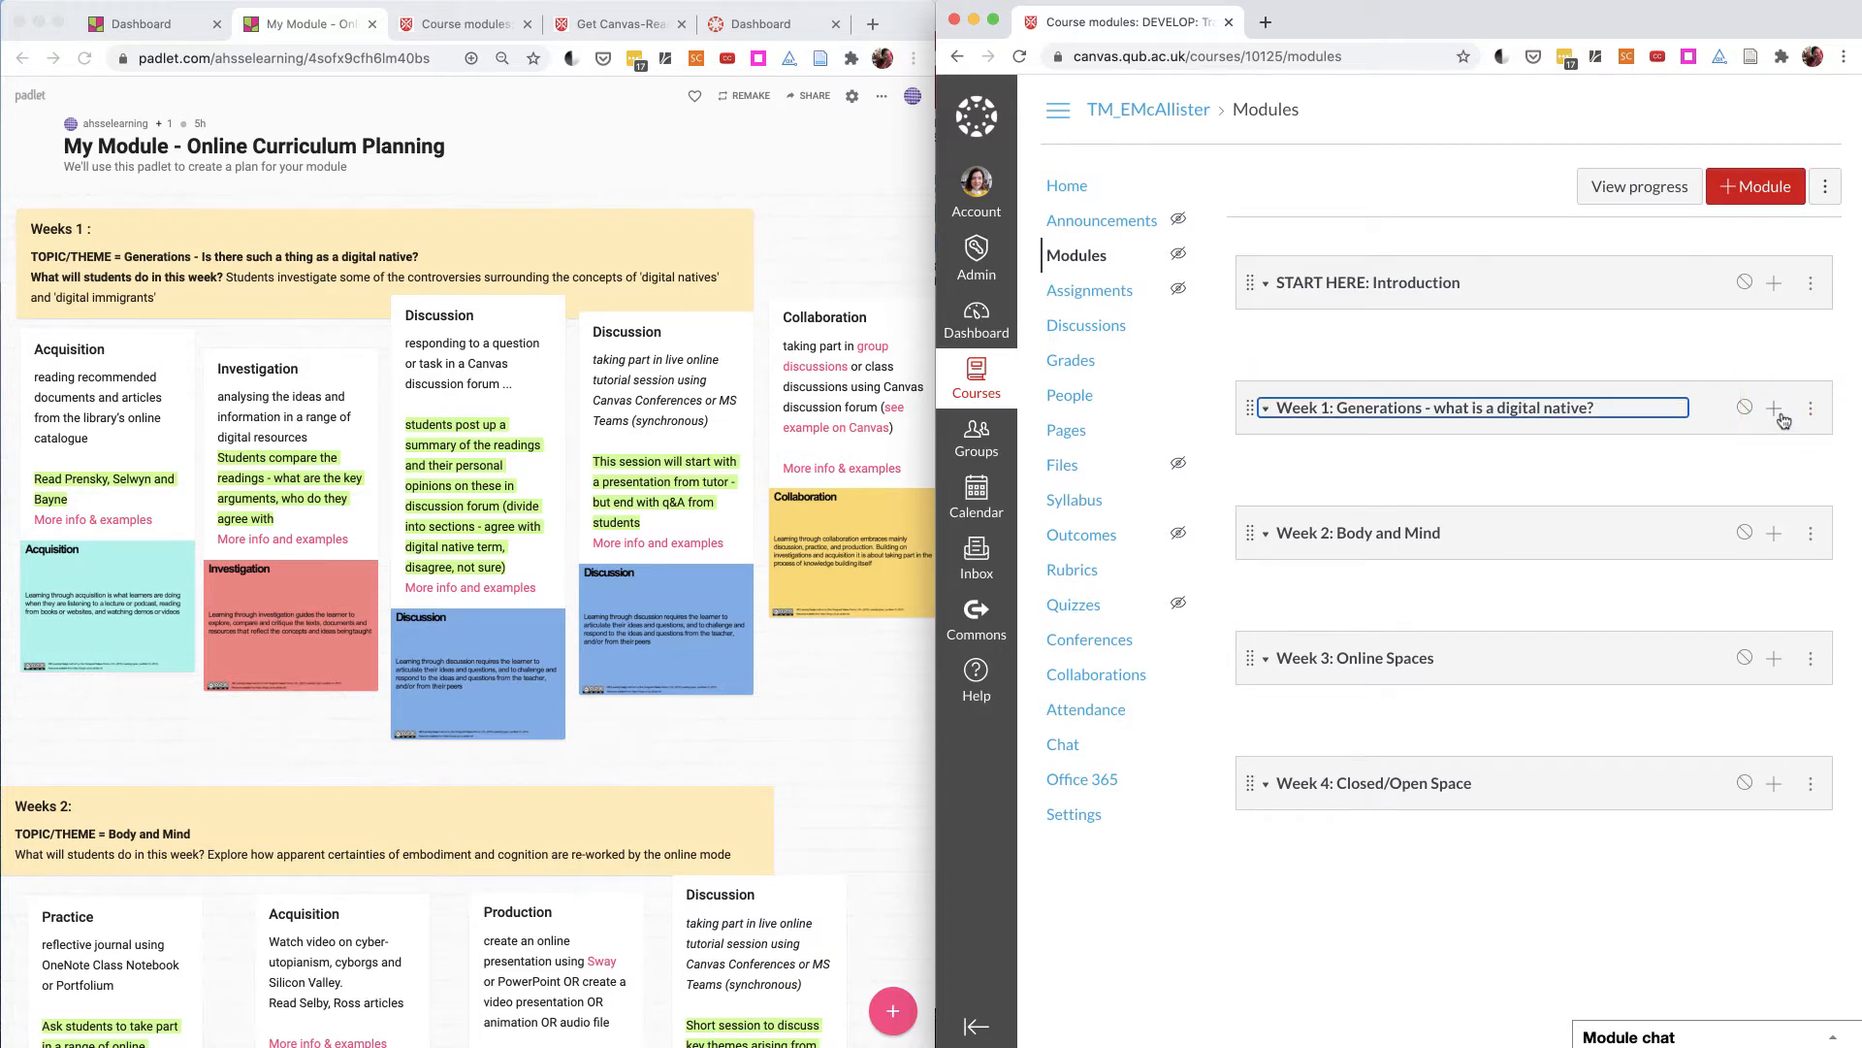
{"action": "left_click", "coordinate": [1782, 419]}
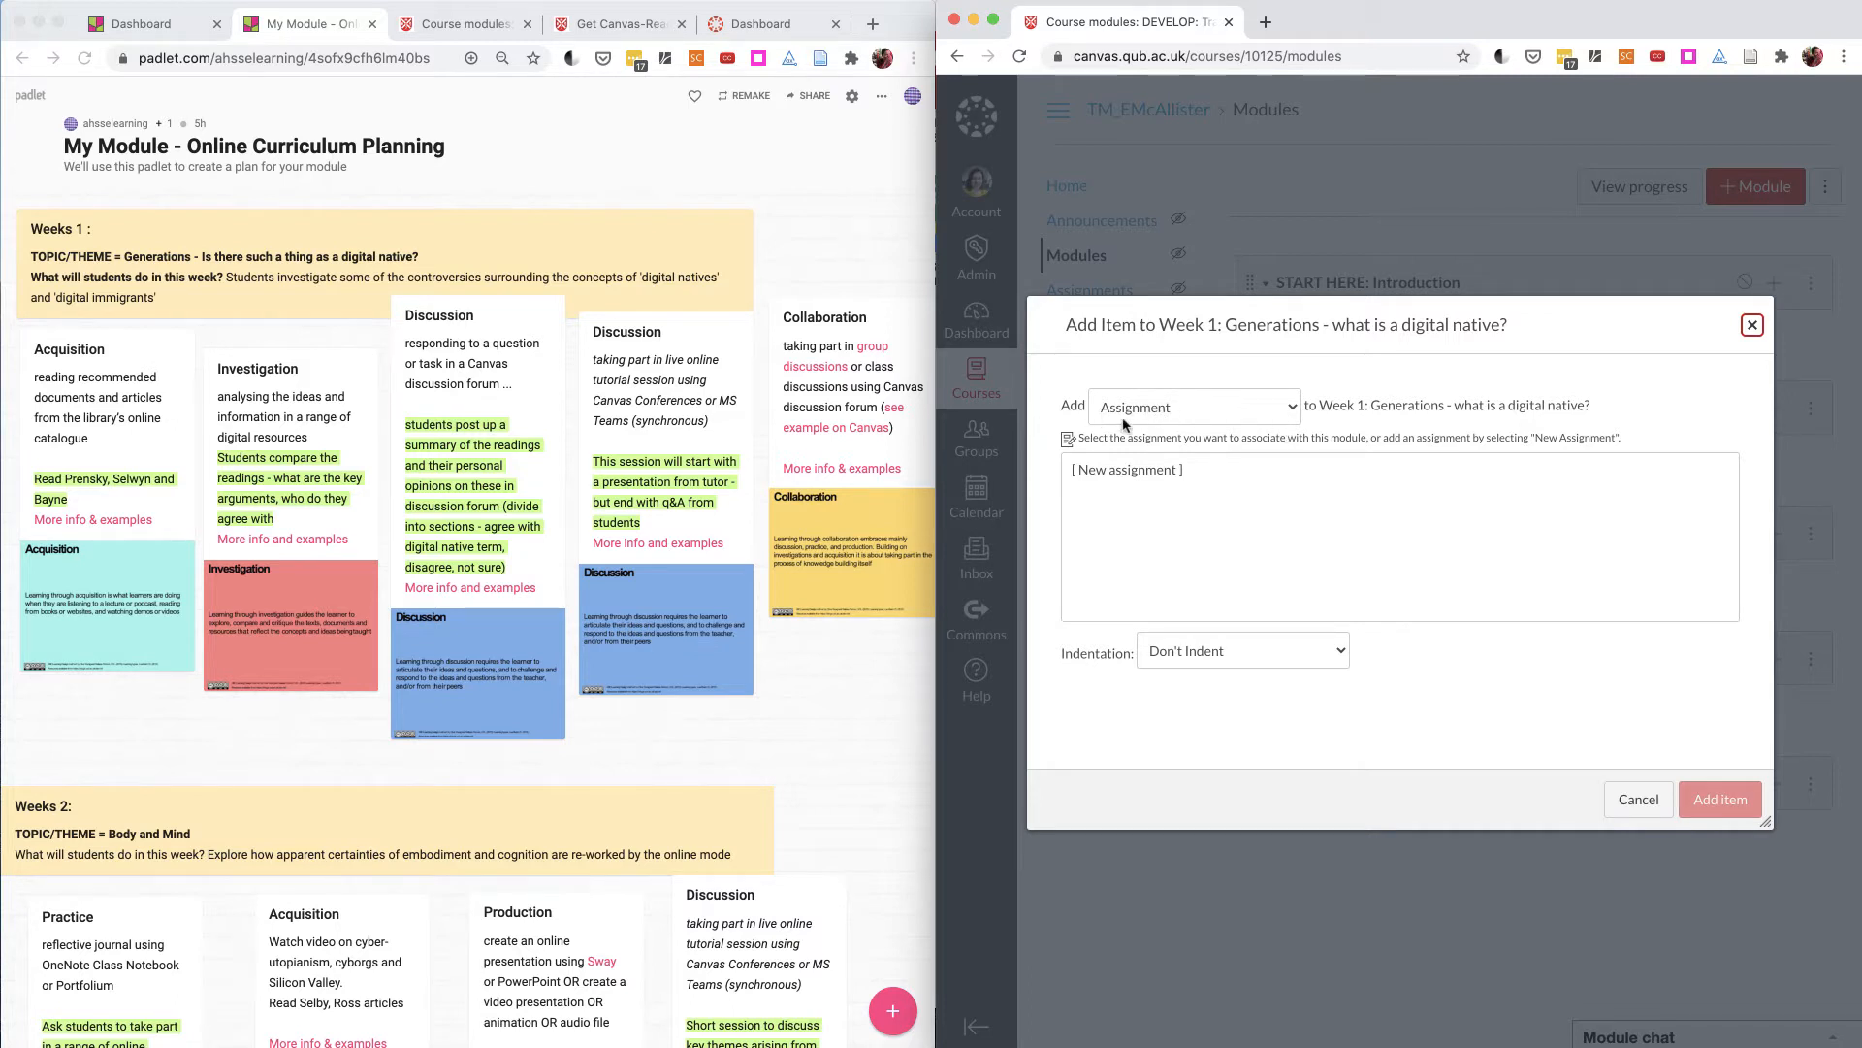
{"action": "left_click", "coordinate": [1291, 410]}
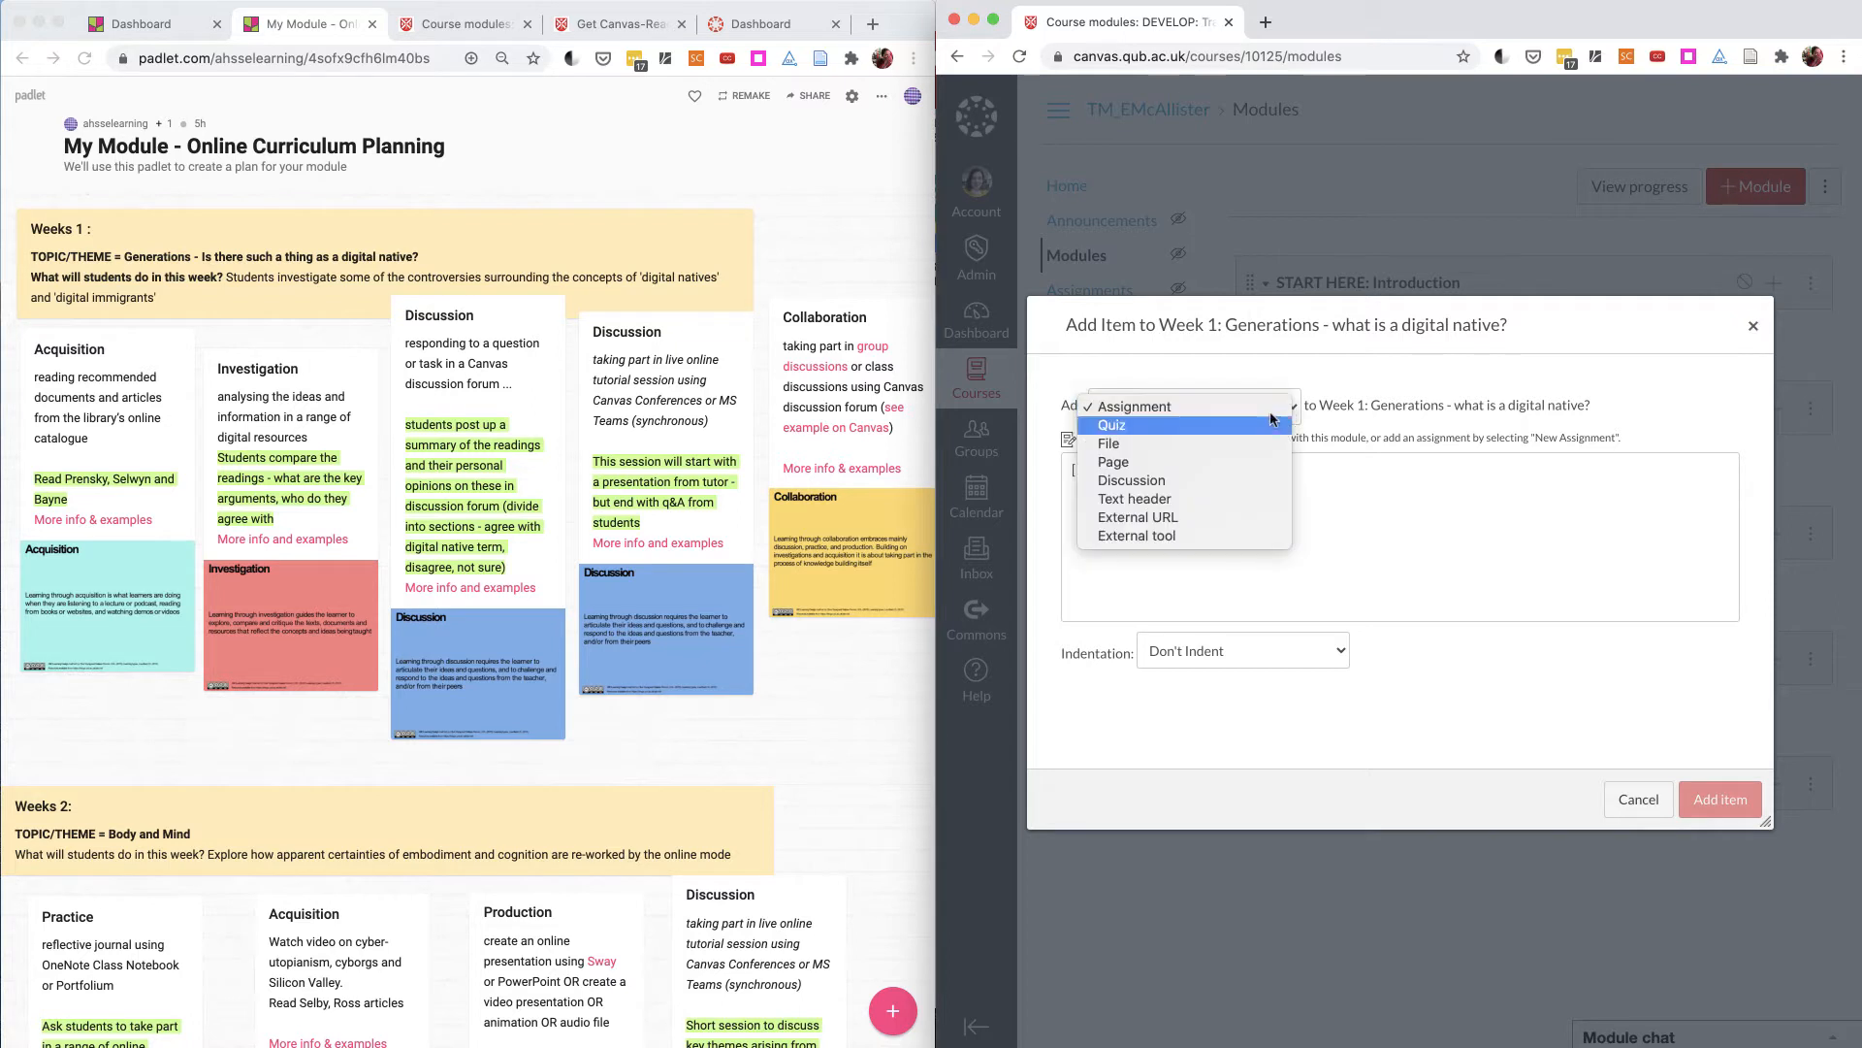
{"action": "left_click", "coordinate": [1199, 464]}
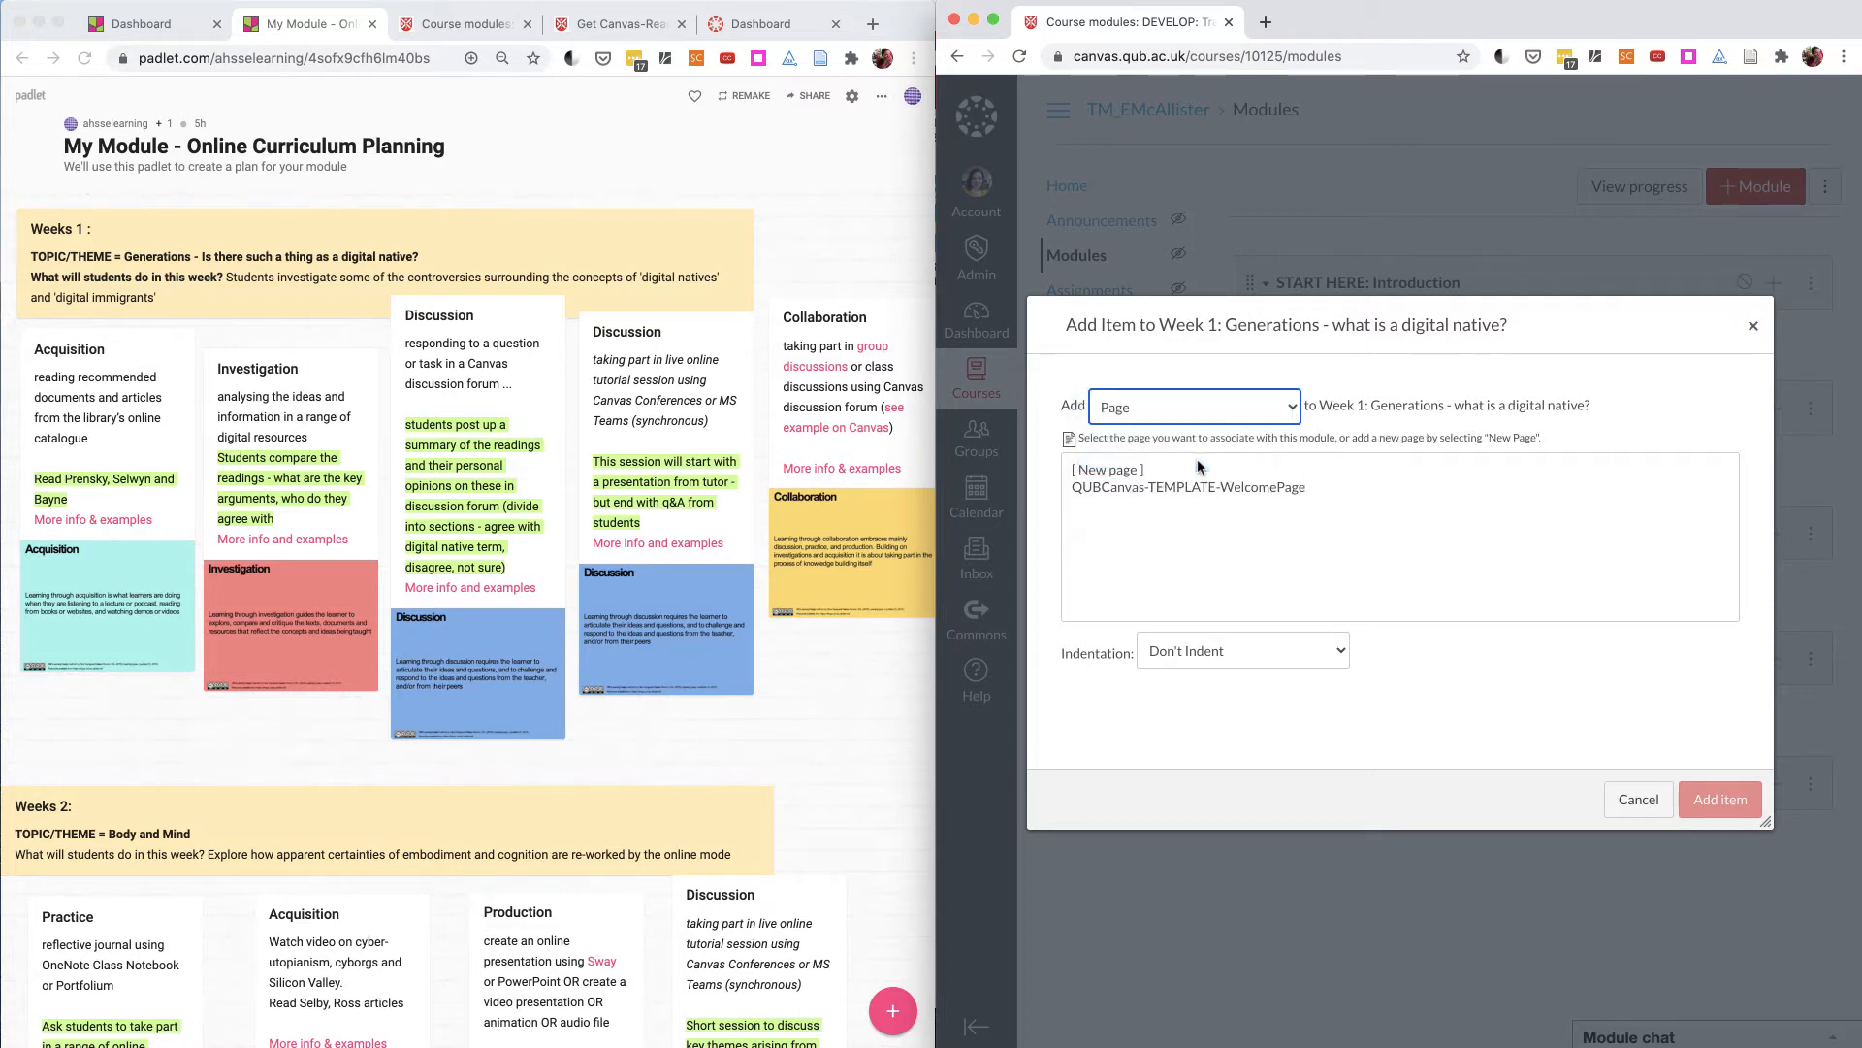
{"action": "left_click", "coordinate": [1138, 473]}
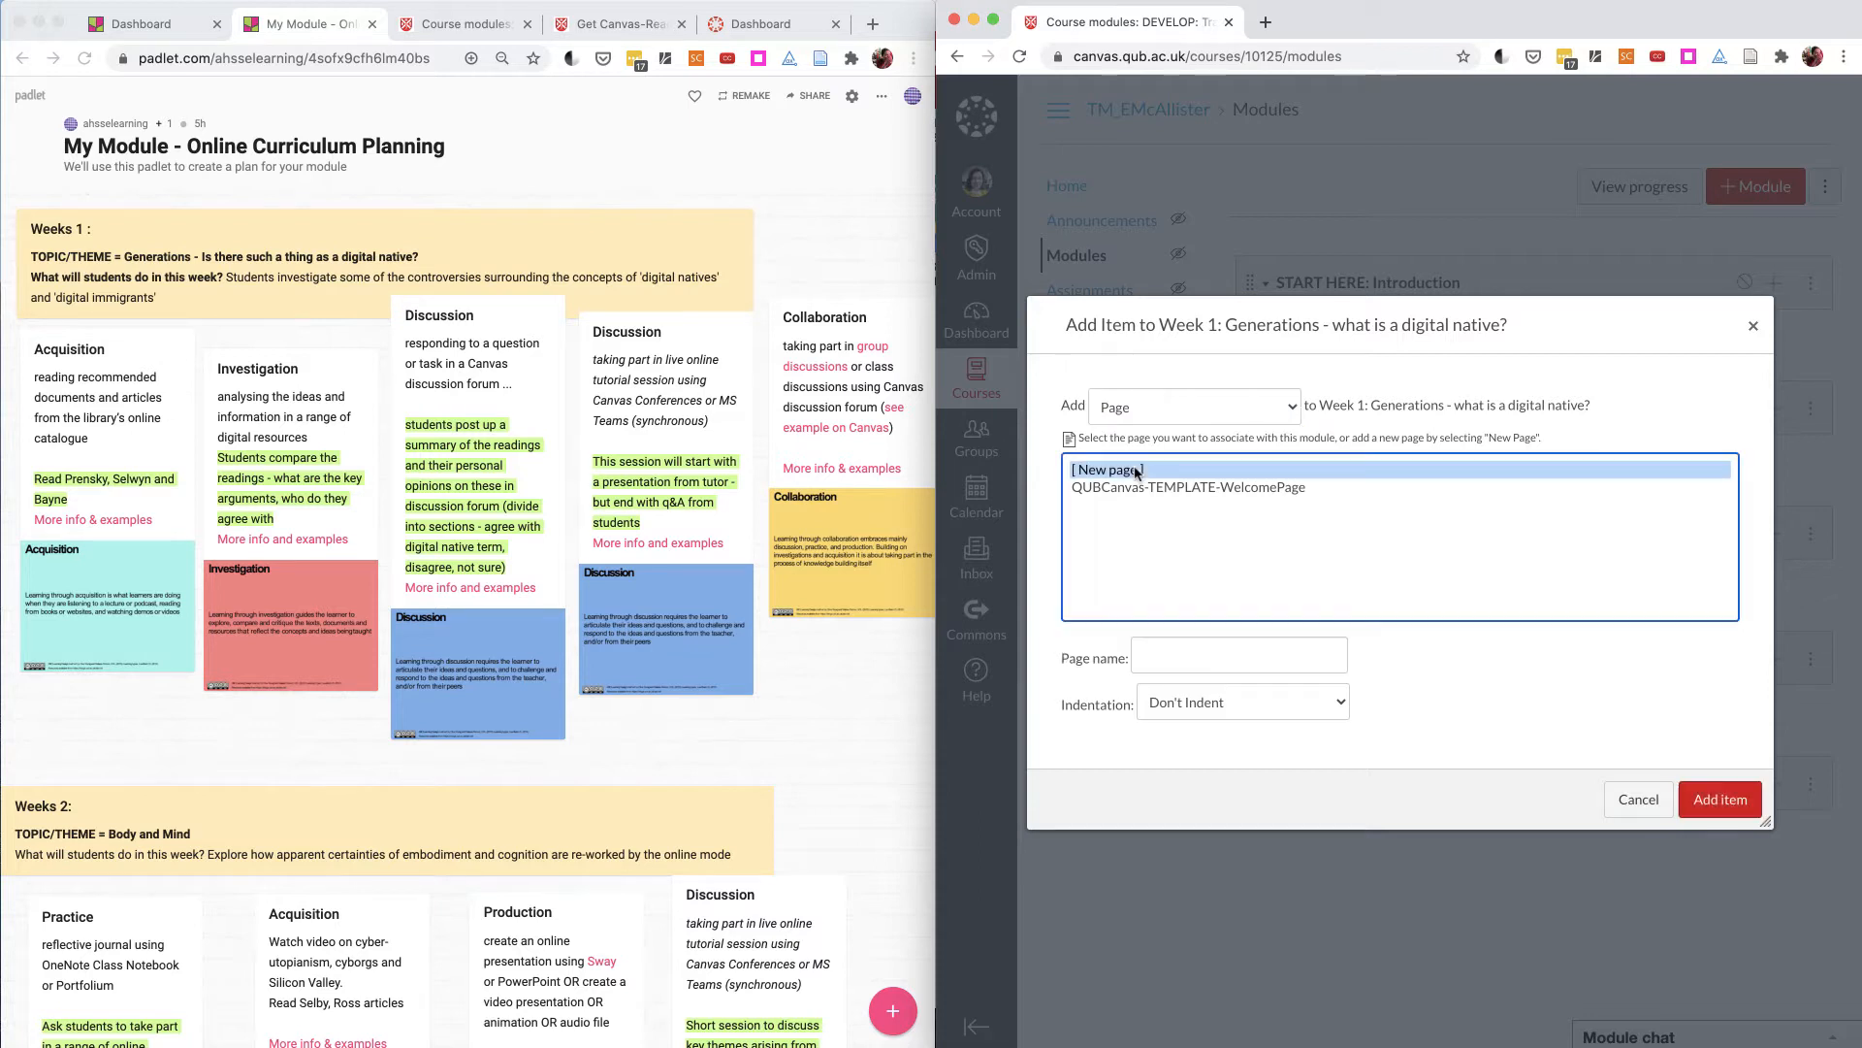
{"action": "left_click", "coordinate": [1150, 658]}
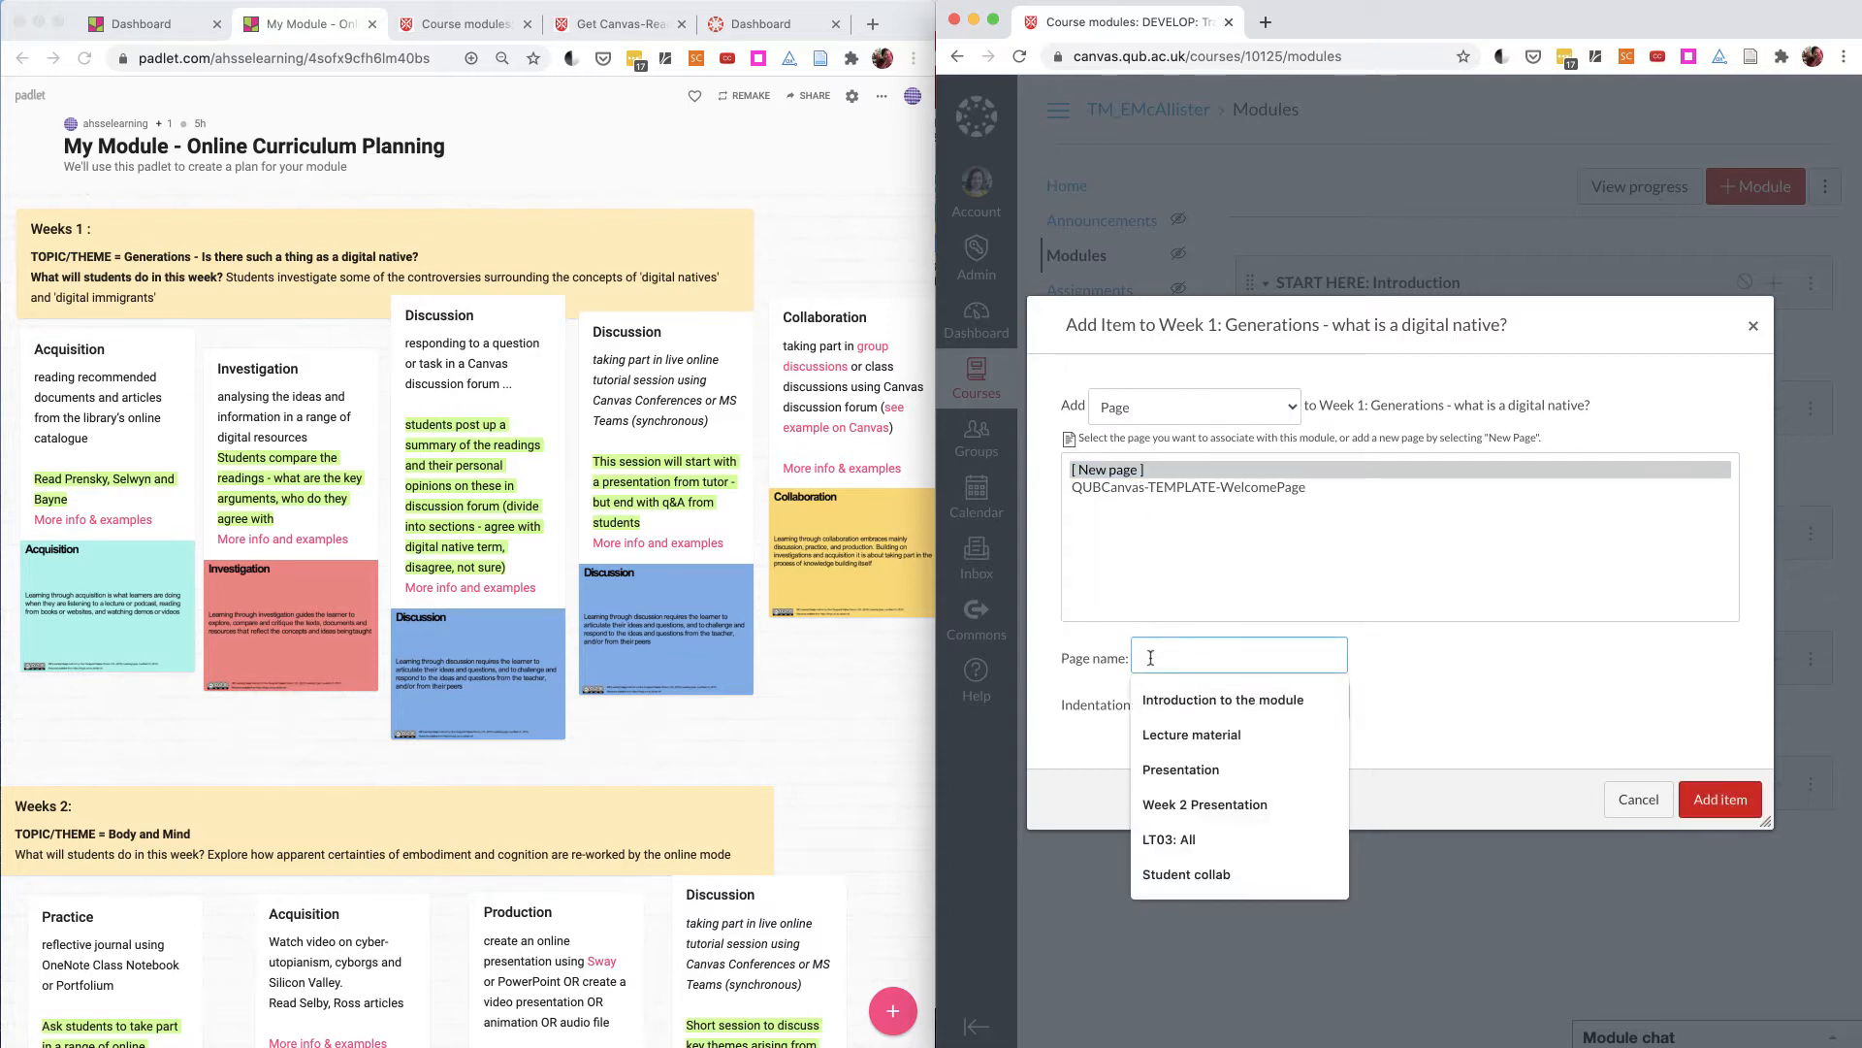
{"action": "type", "text": "Overview "}
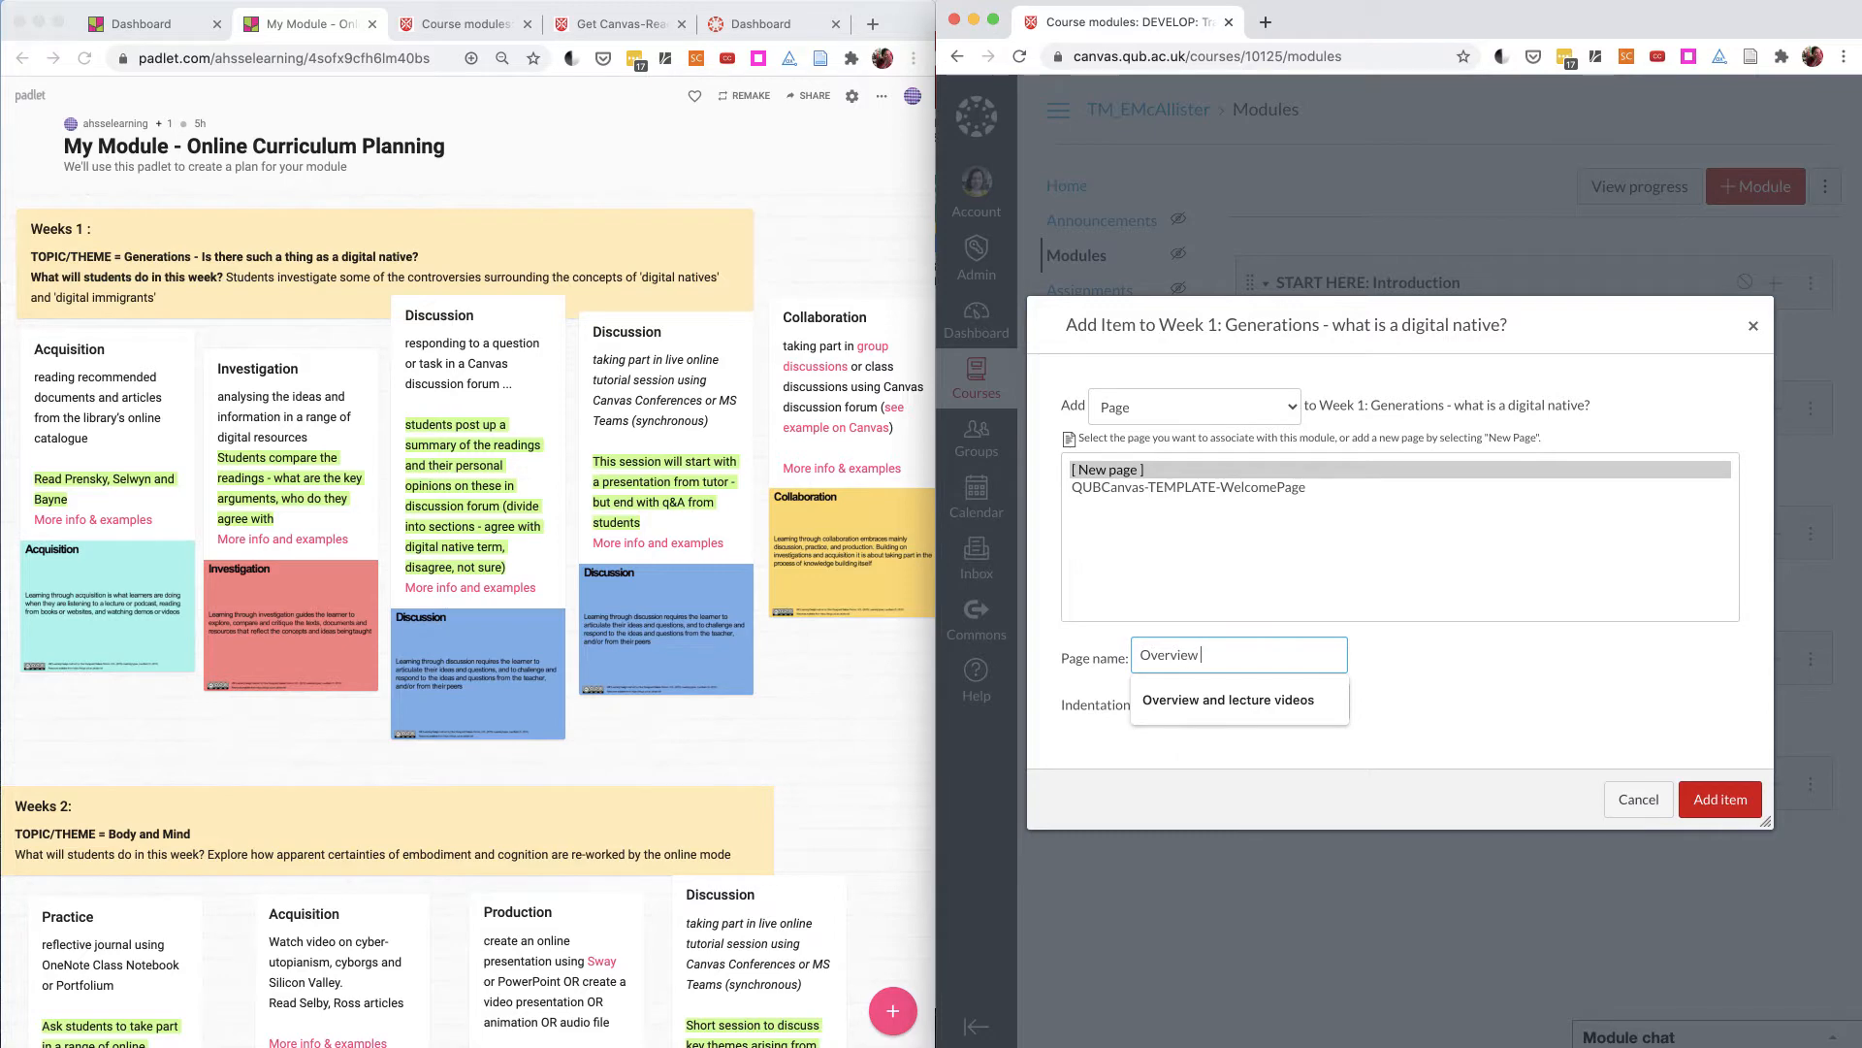
{"action": "type", "text": "for Week 1"}
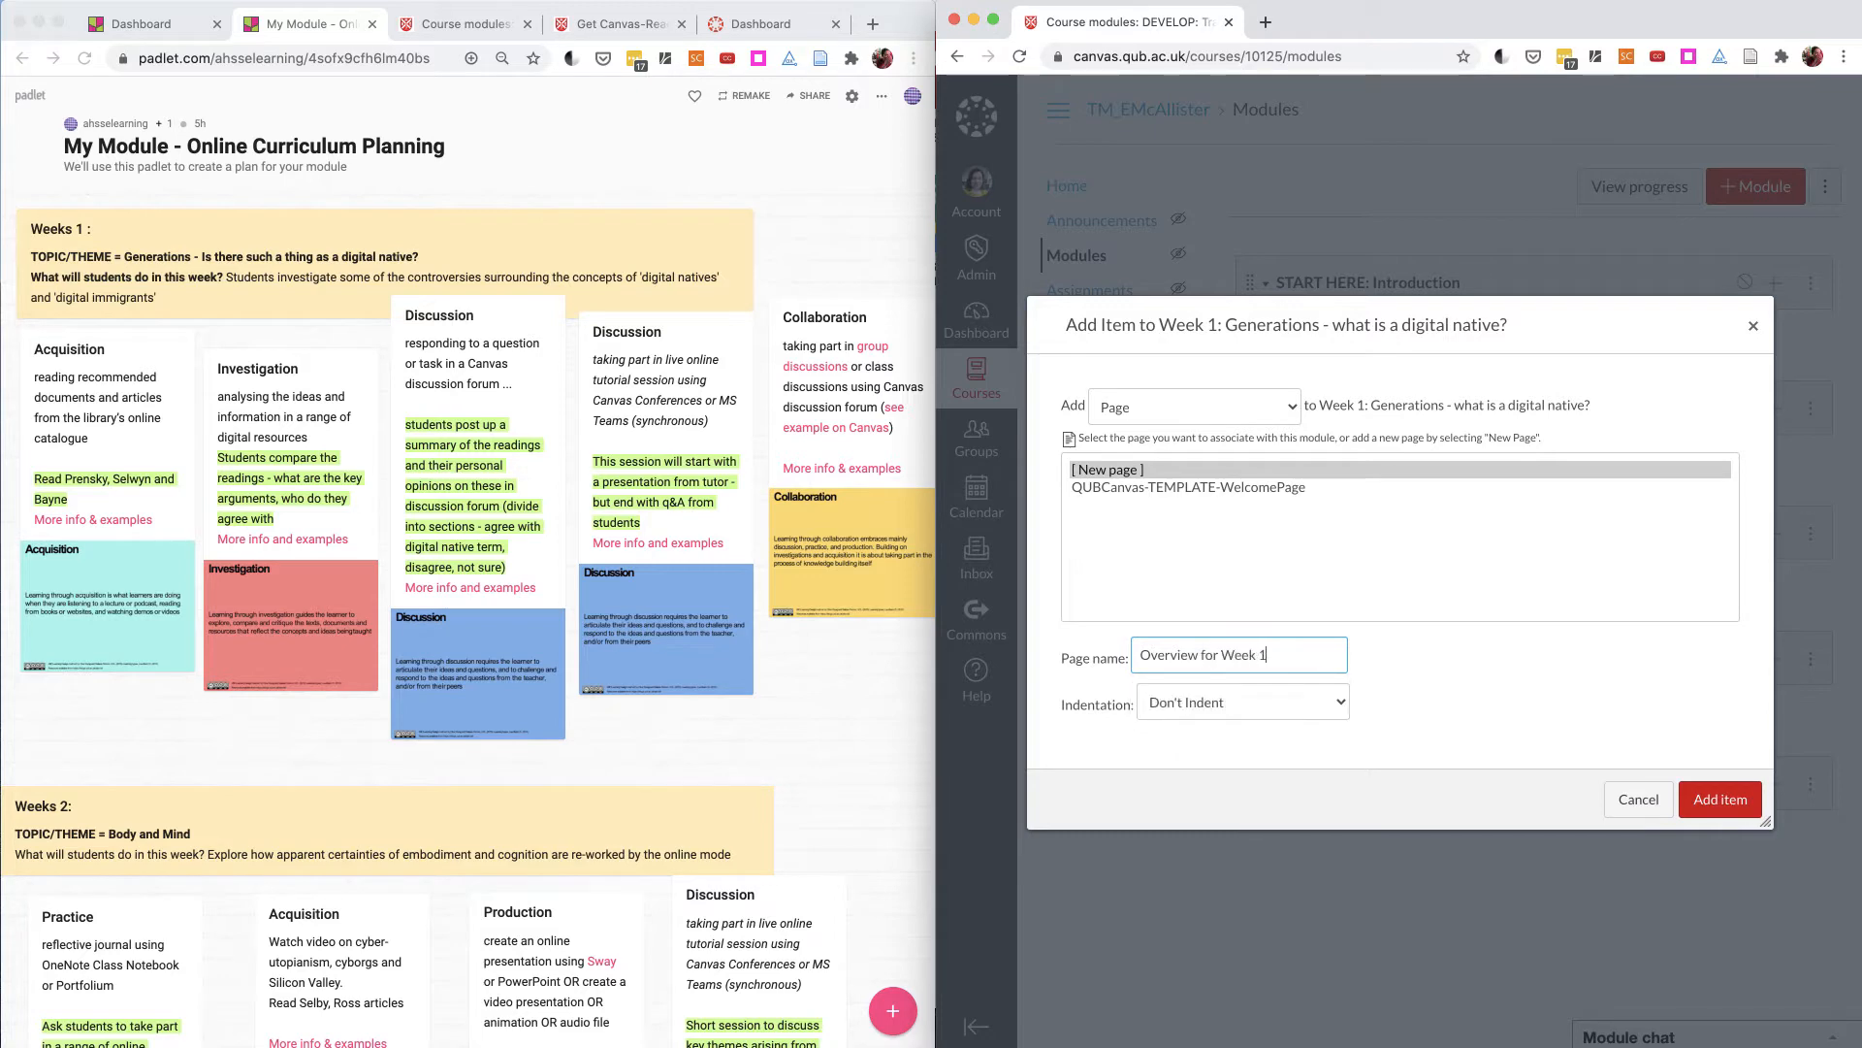
{"action": "left_click", "coordinate": [1722, 800]}
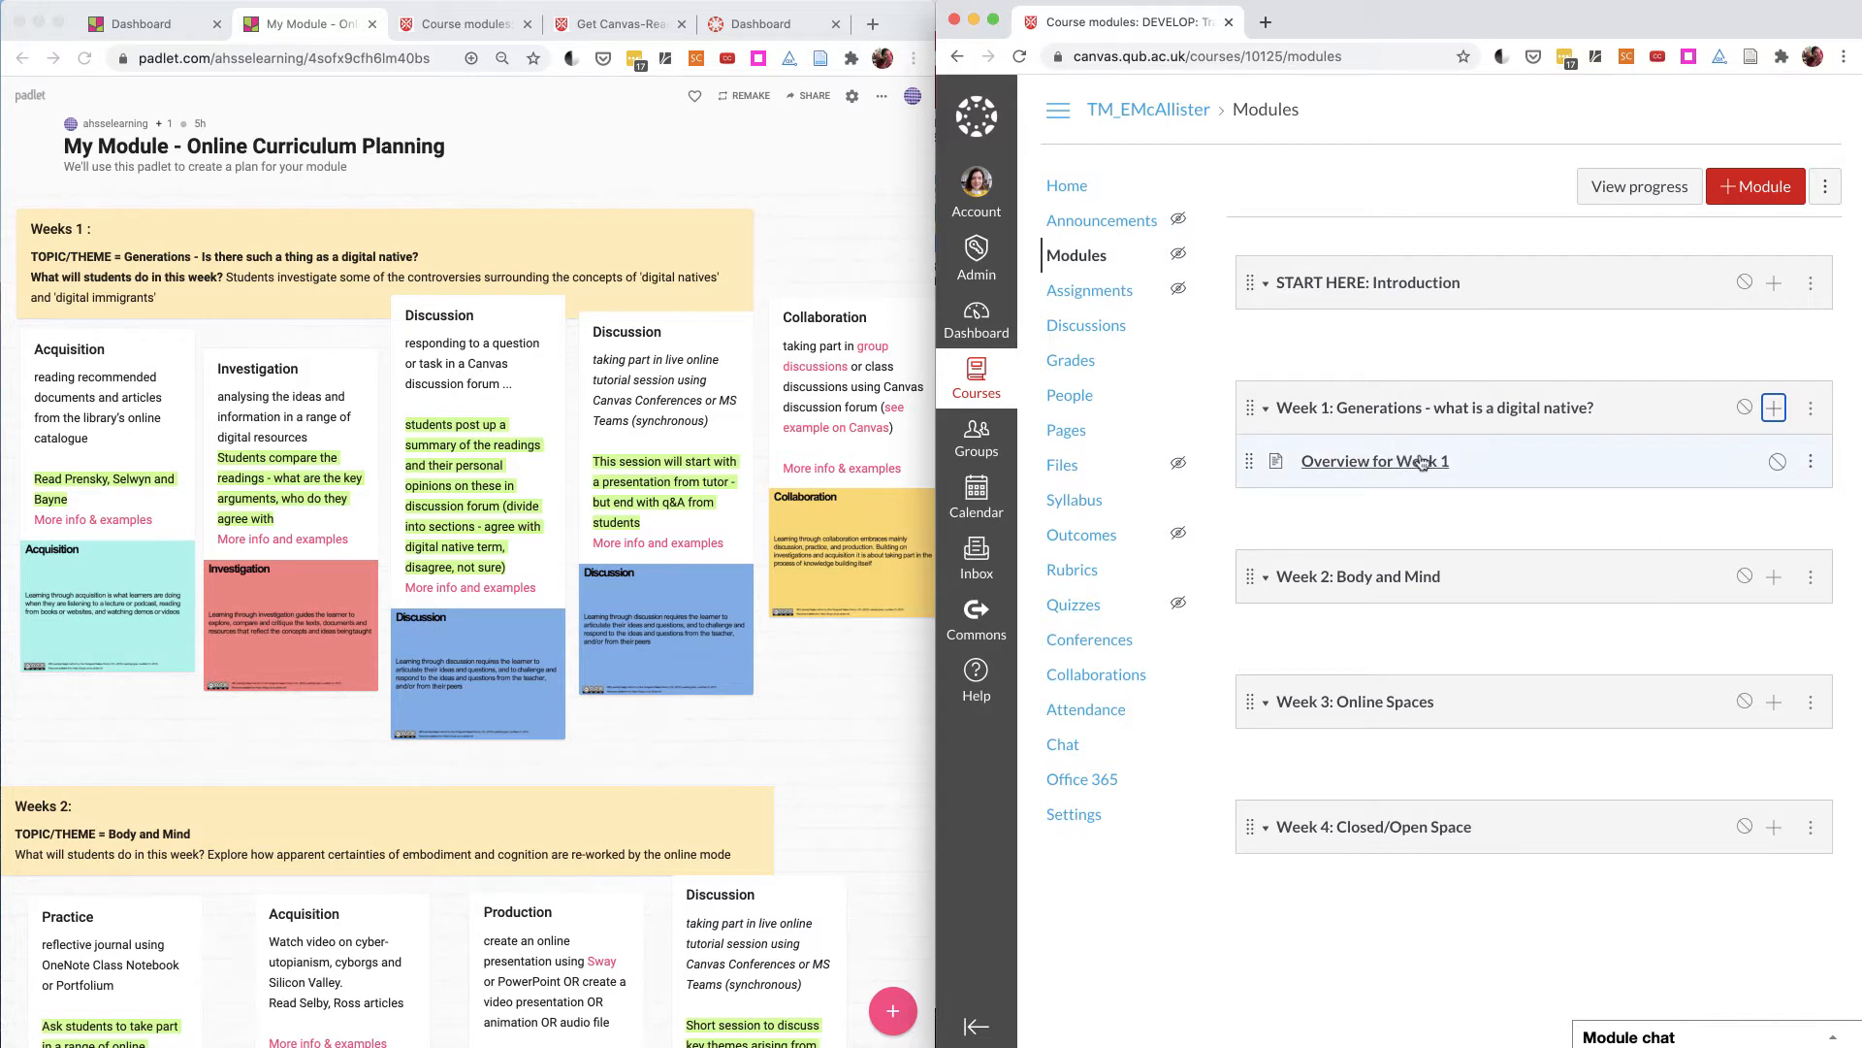
Step: Add another new page to the Week 1 module, named "Readings and articles for Week 1"
{"action": "left_click", "coordinate": [1781, 415]}
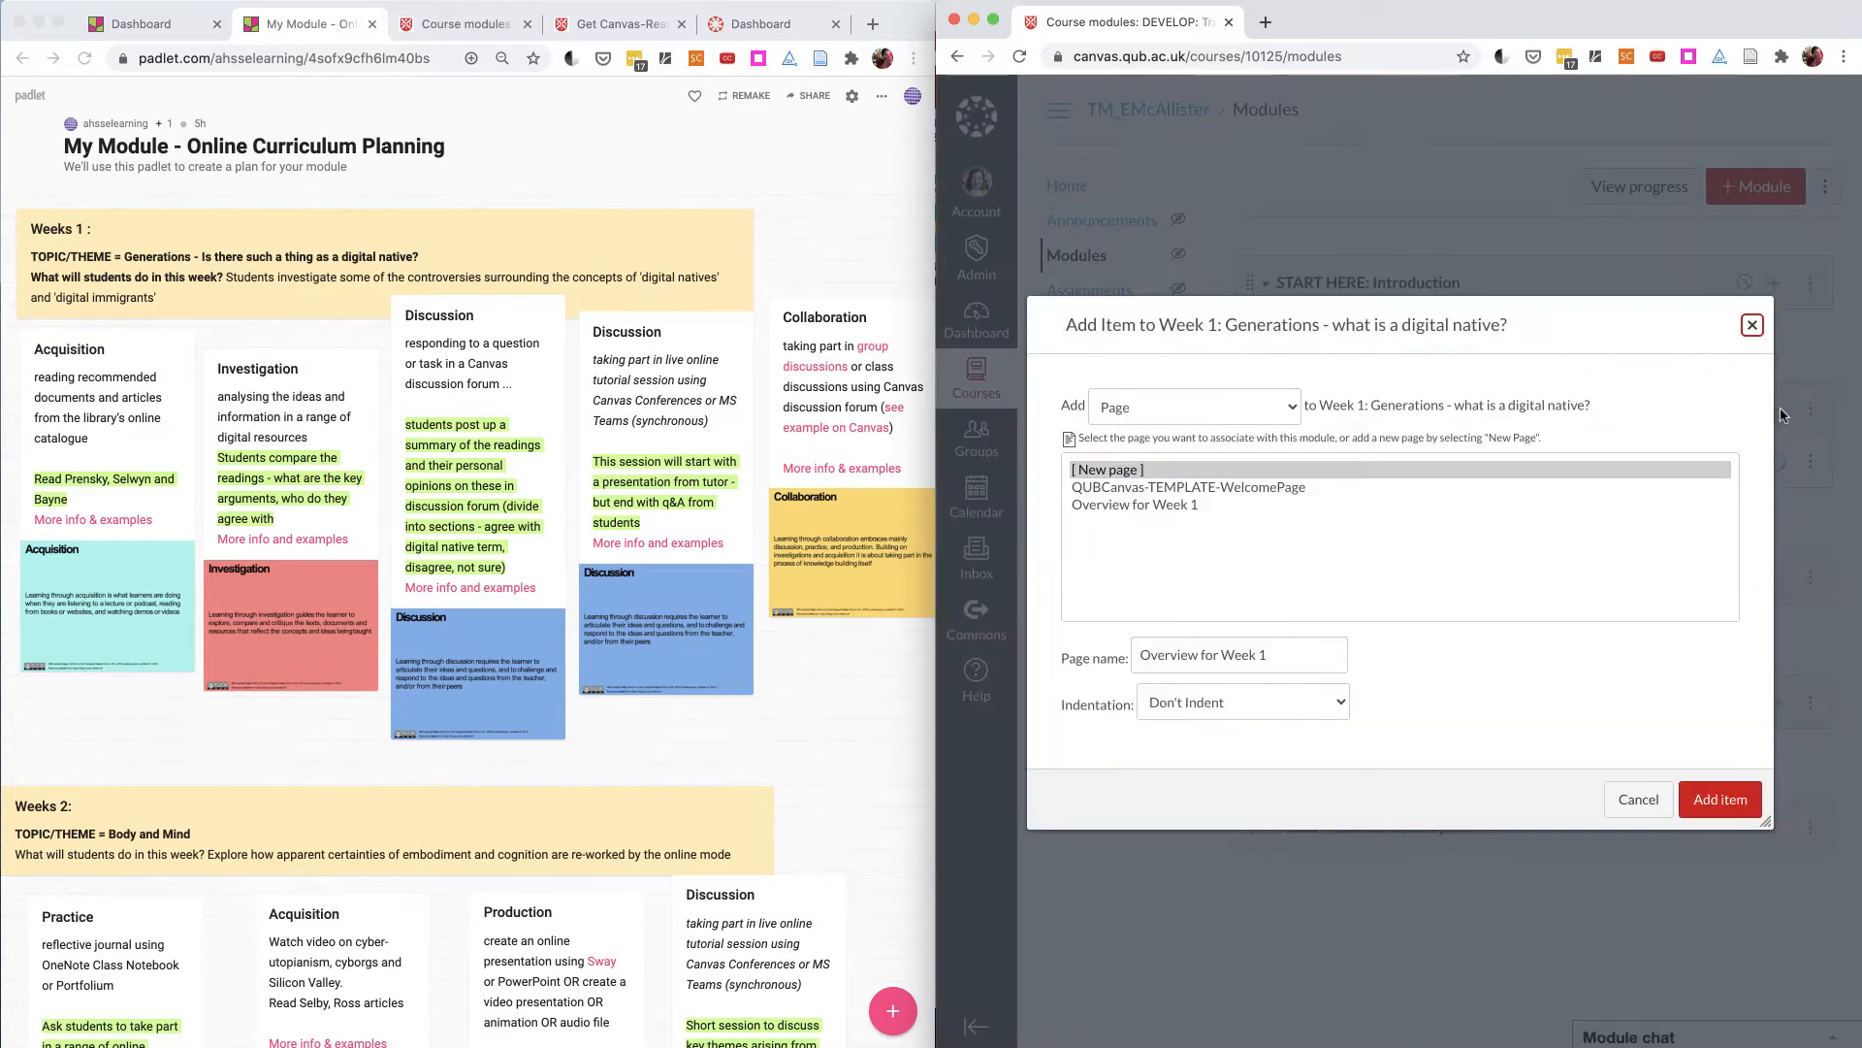
{"action": "triple_click", "coordinate": [1203, 654]}
{"action": "type", "text": "Read"}
{"action": "type", "text": "ing"}
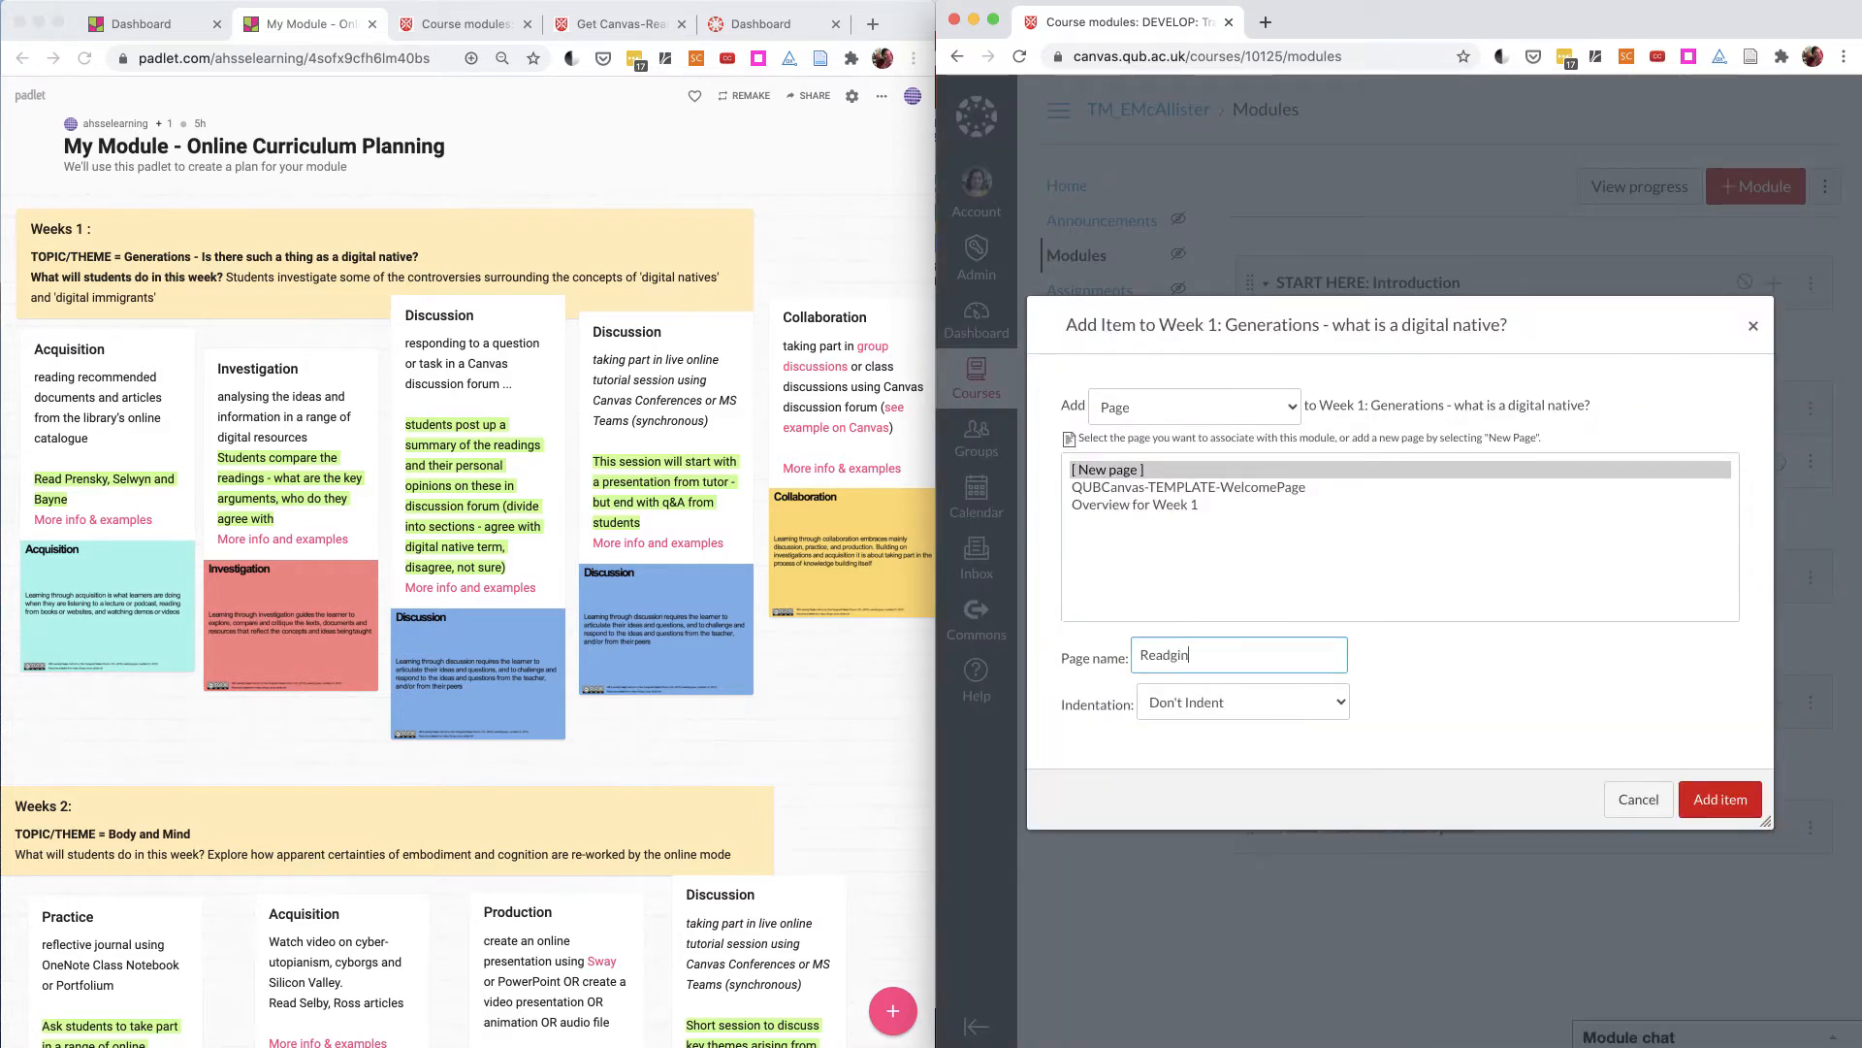
{"action": "key", "text": "BackSpace"}
{"action": "key", "text": "BackSpace"}
{"action": "key", "text": "BackSpace"}
{"action": "key", "text": "BackSpace"}
{"action": "key", "text": "BackSpace"}
{"action": "key", "text": "BackSpace"}
{"action": "key", "text": "BackSpace"}
{"action": "type", "text": "Readings and articles for Week 1"}
{"action": "key", "text": "Return"}
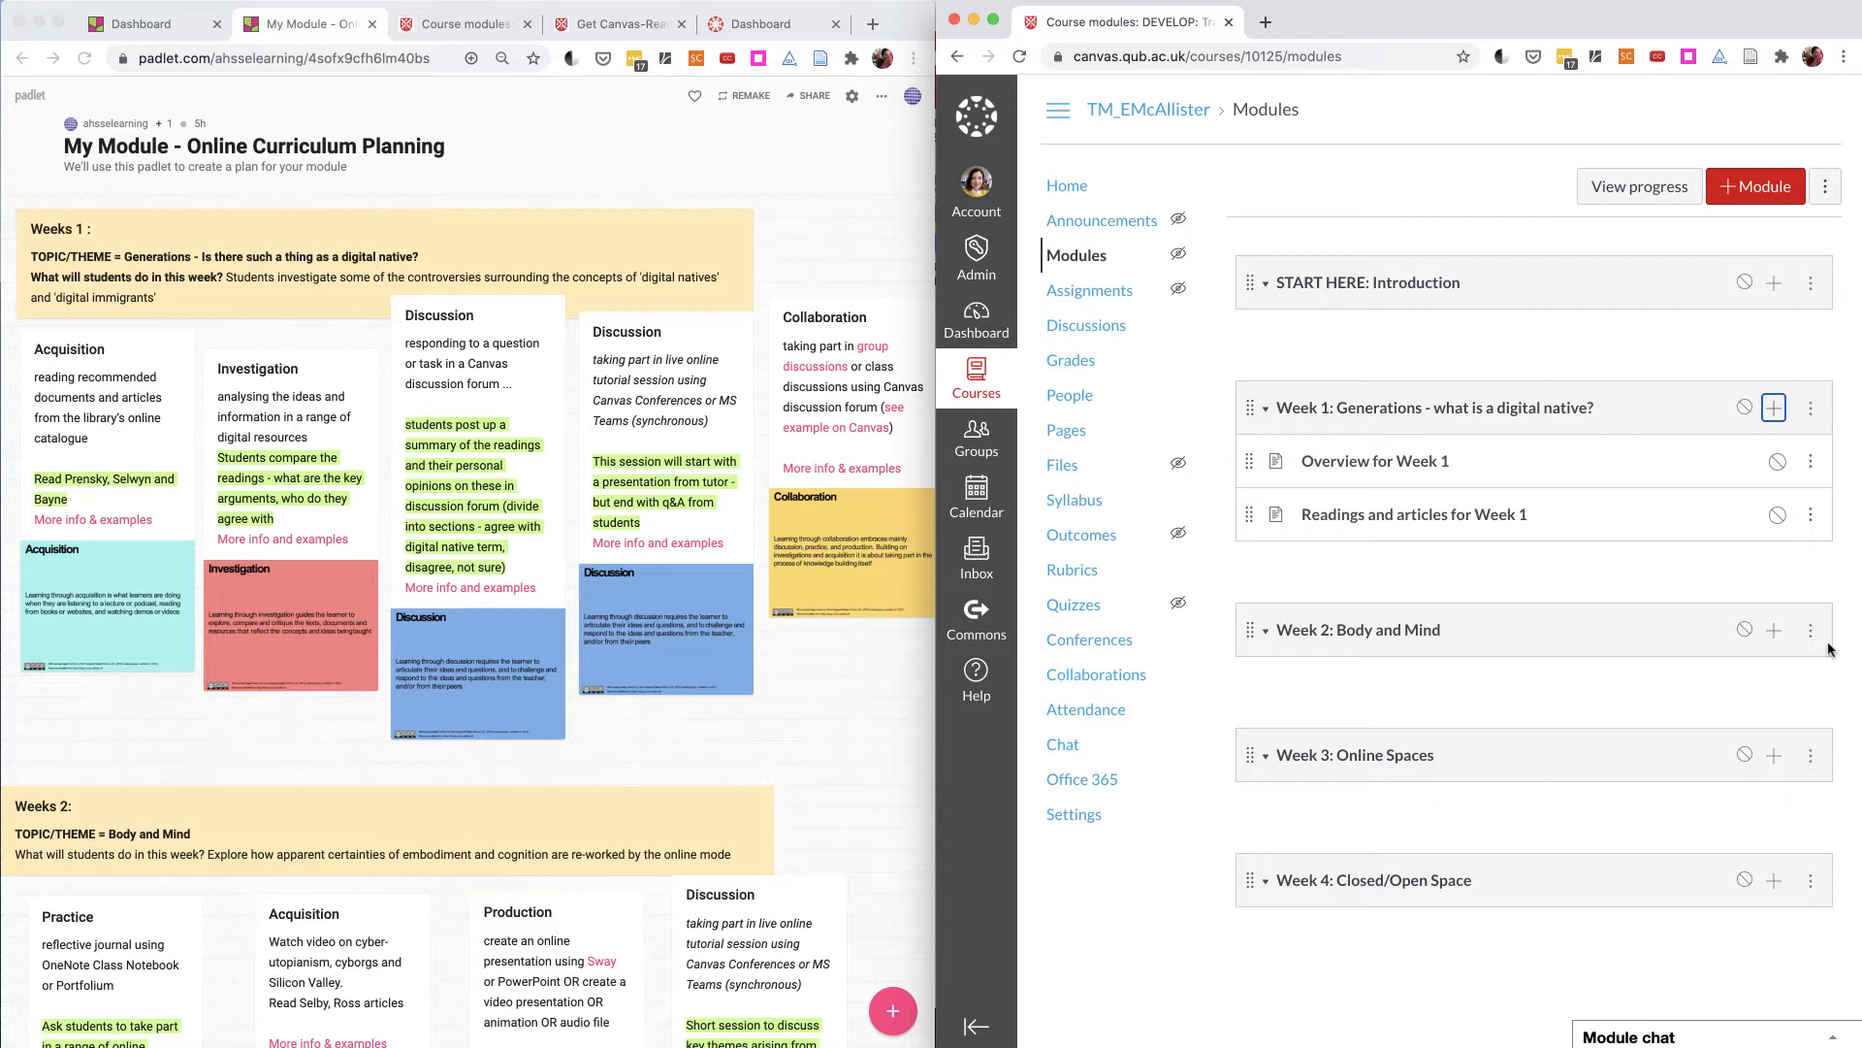
Step: Add a new discussion topic named "Week 1: Investigation Activity" to the Week 1 module
{"action": "left_click", "coordinate": [1777, 409]}
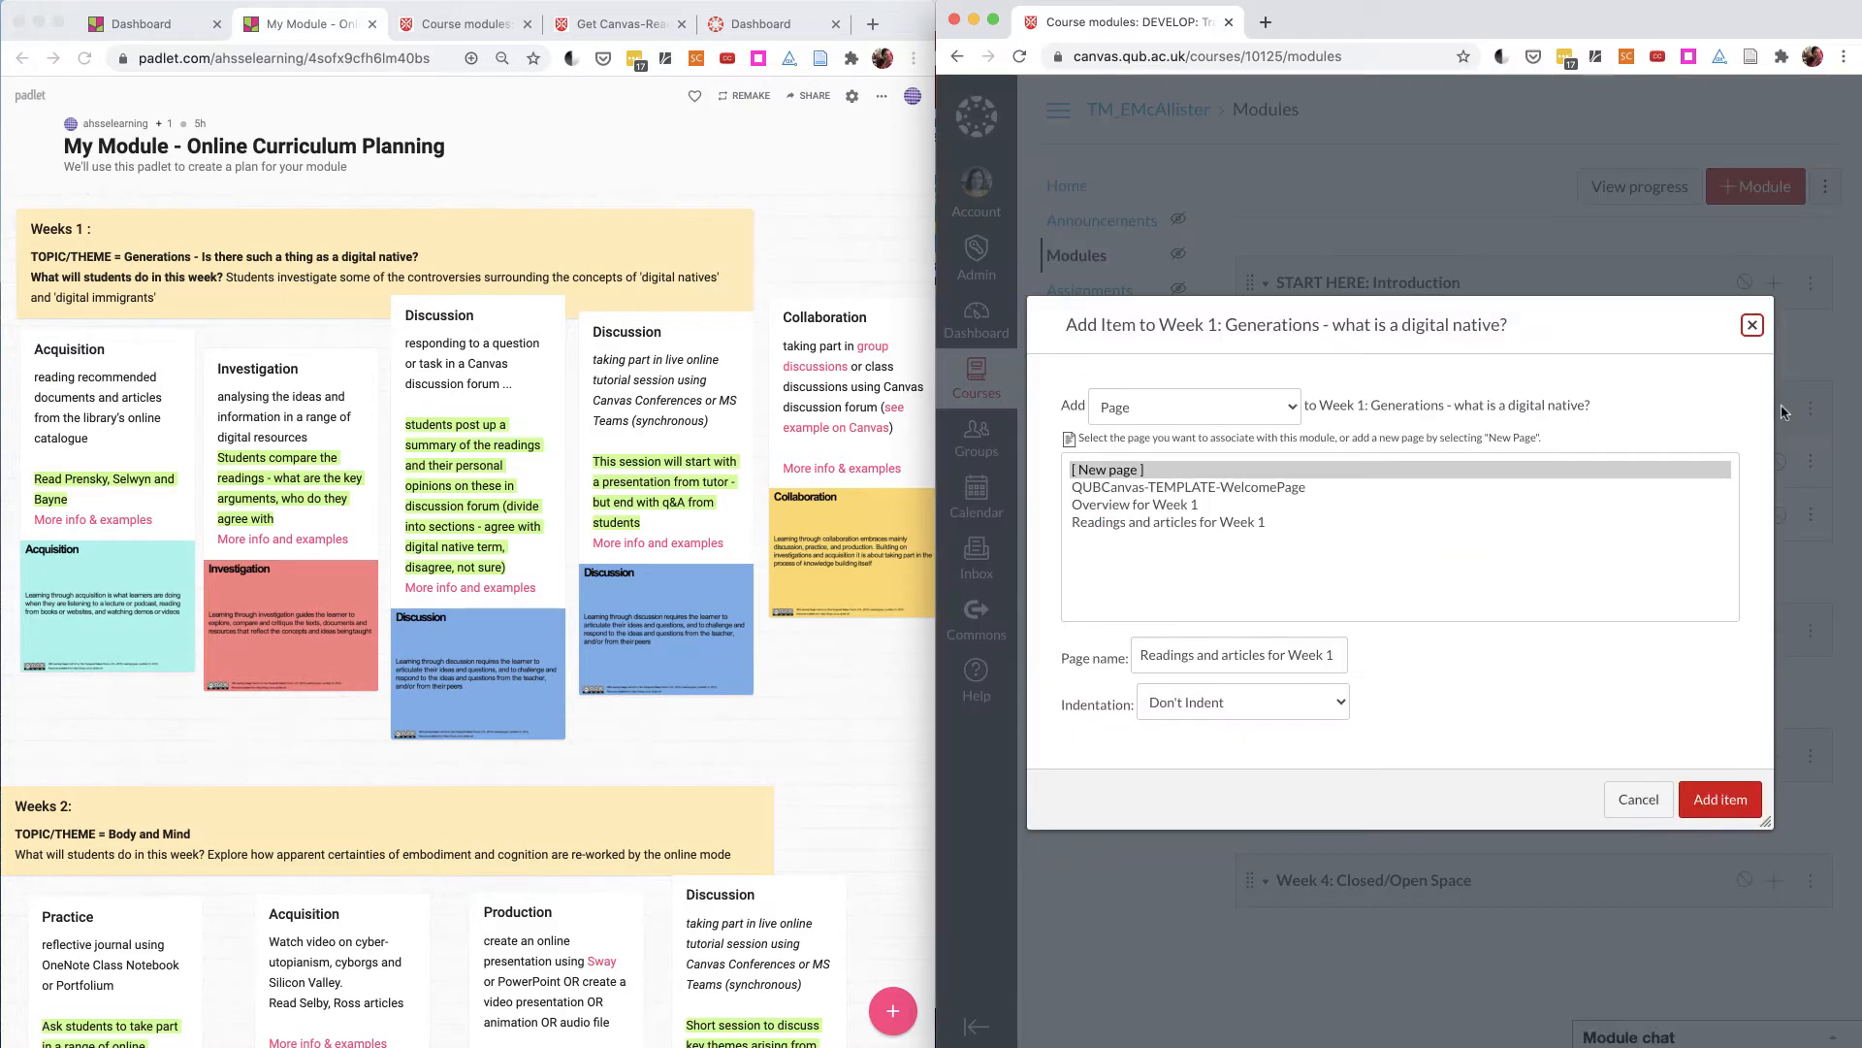
{"action": "left_click", "coordinate": [1242, 407]}
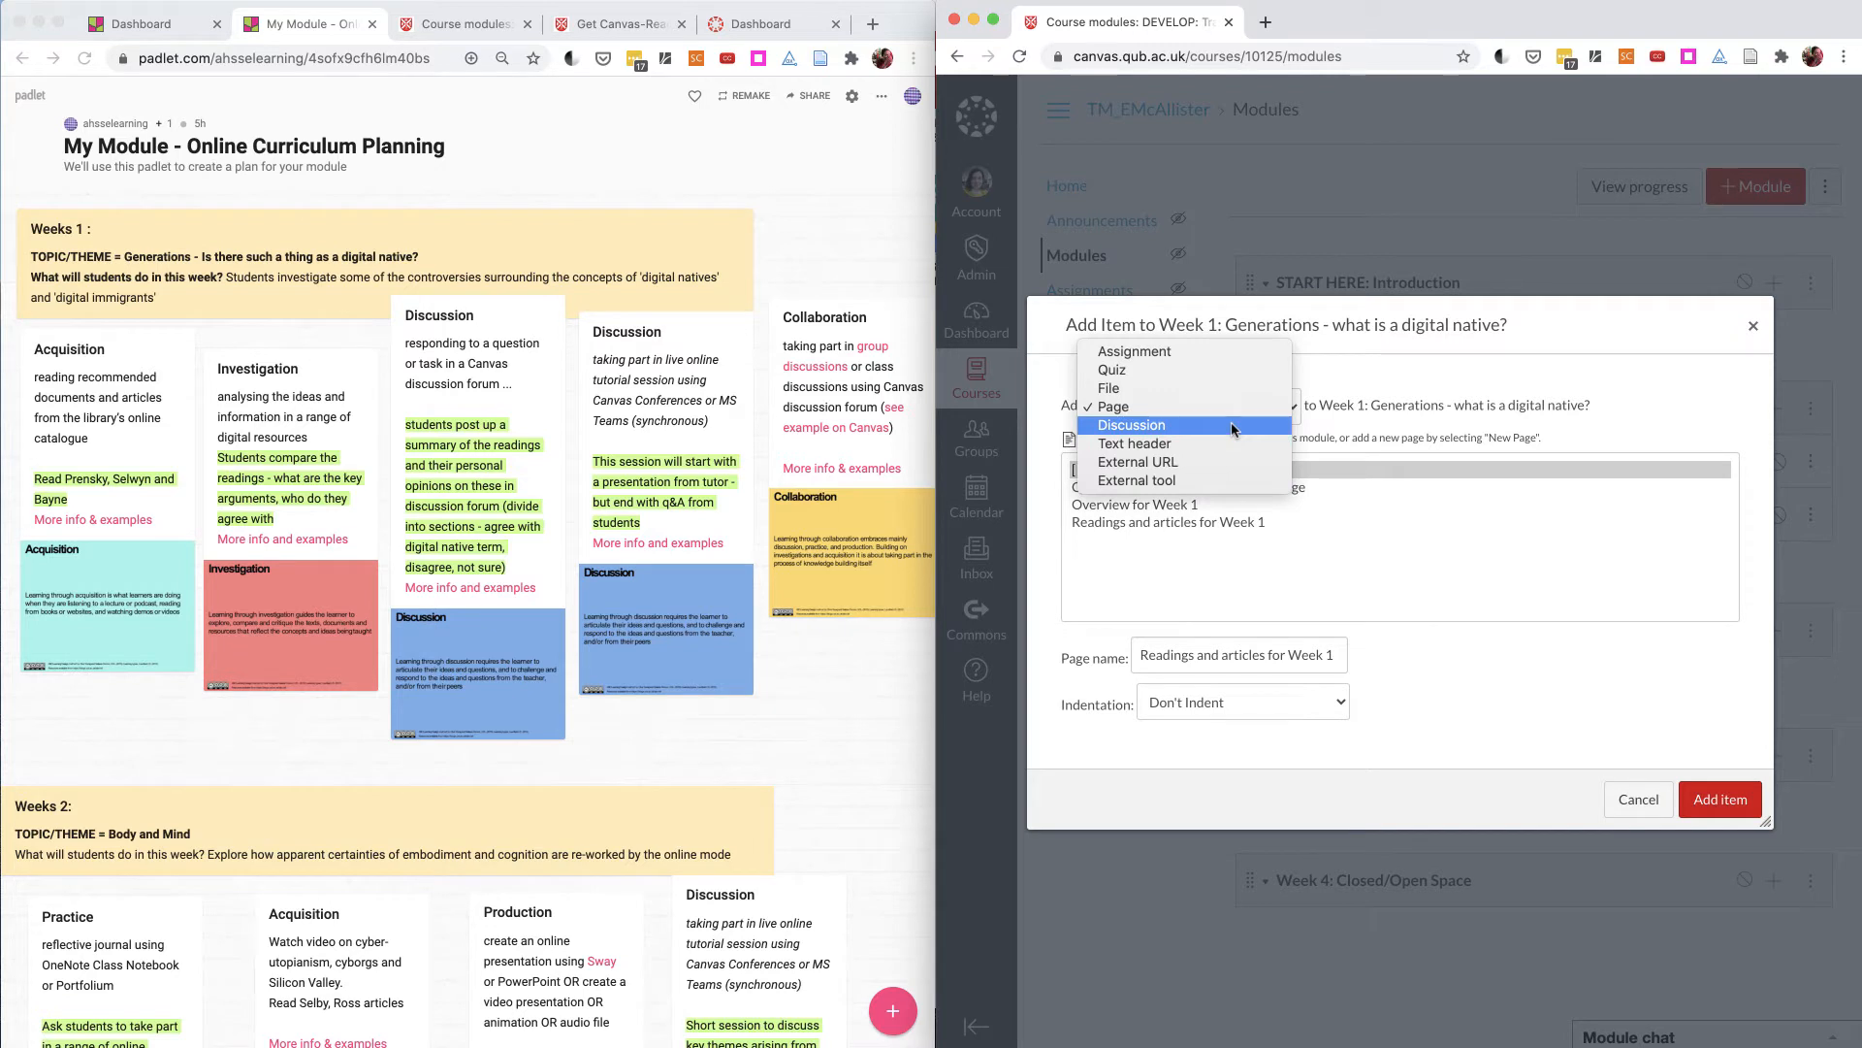
{"action": "left_click", "coordinate": [1231, 429]}
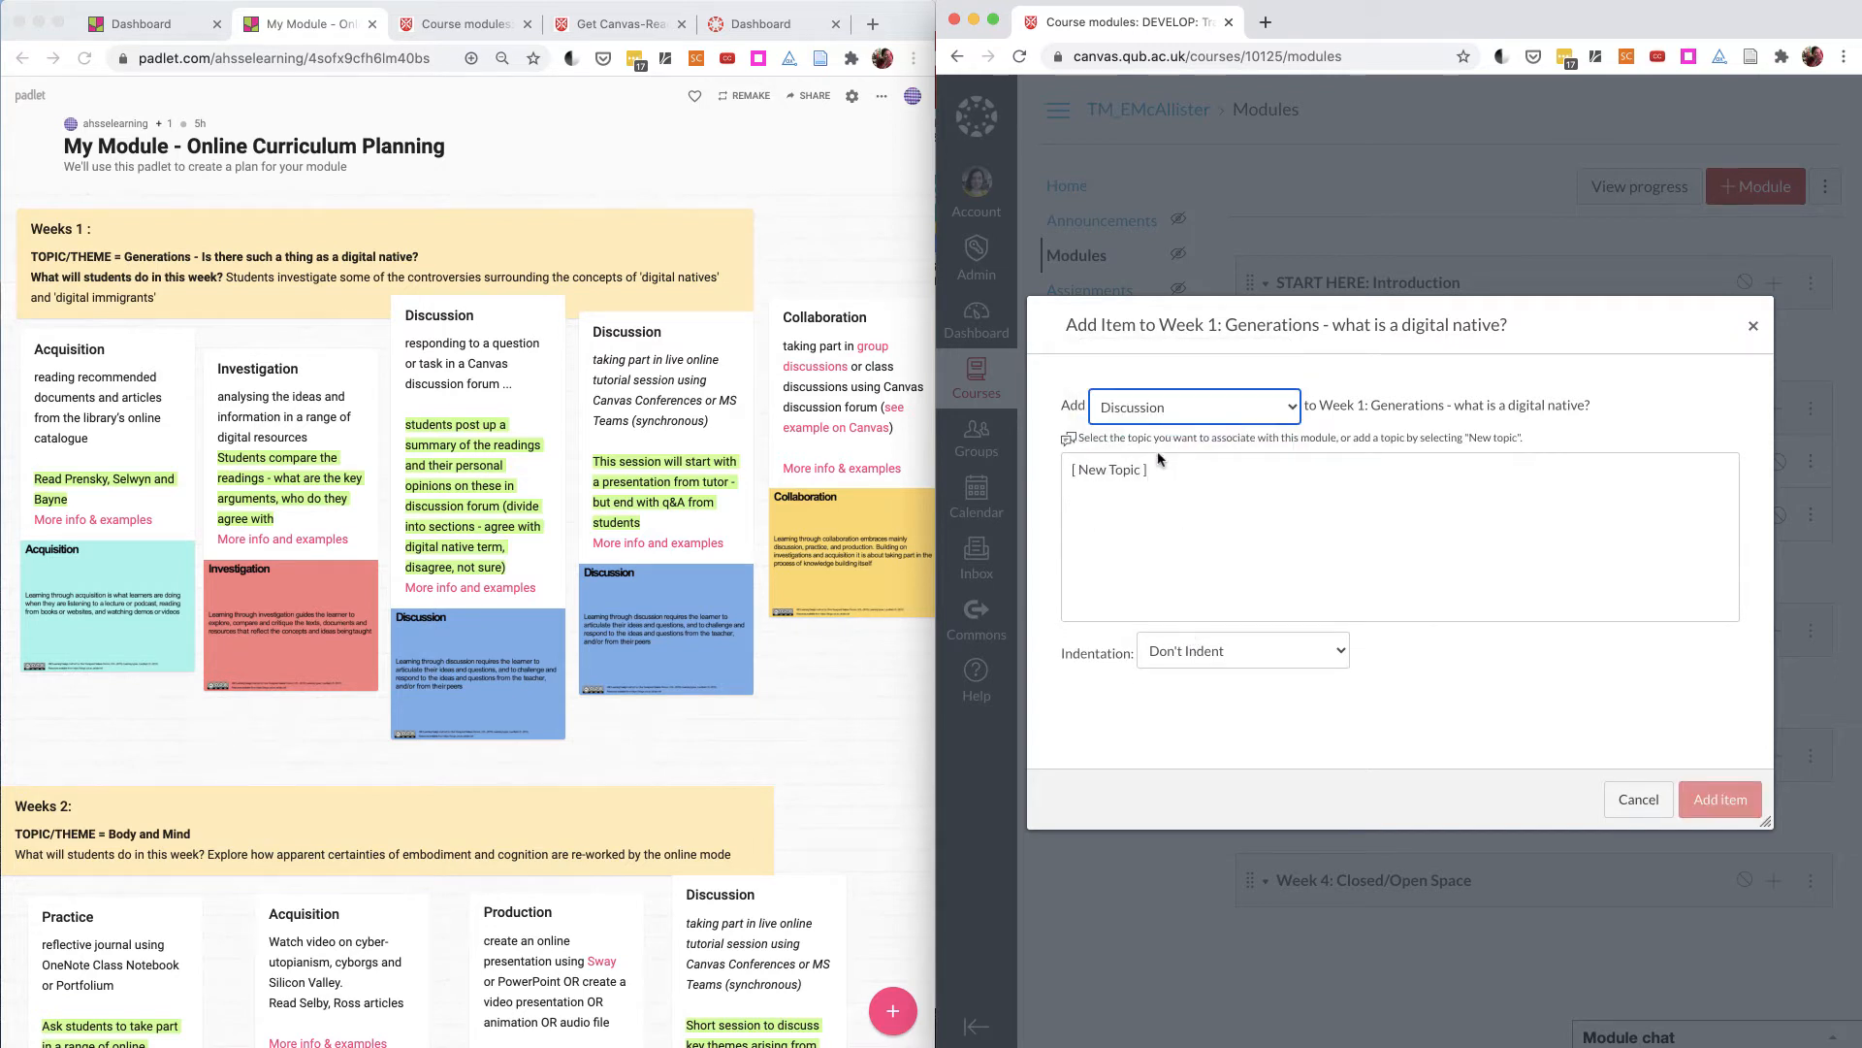
{"action": "left_click", "coordinate": [1155, 472]}
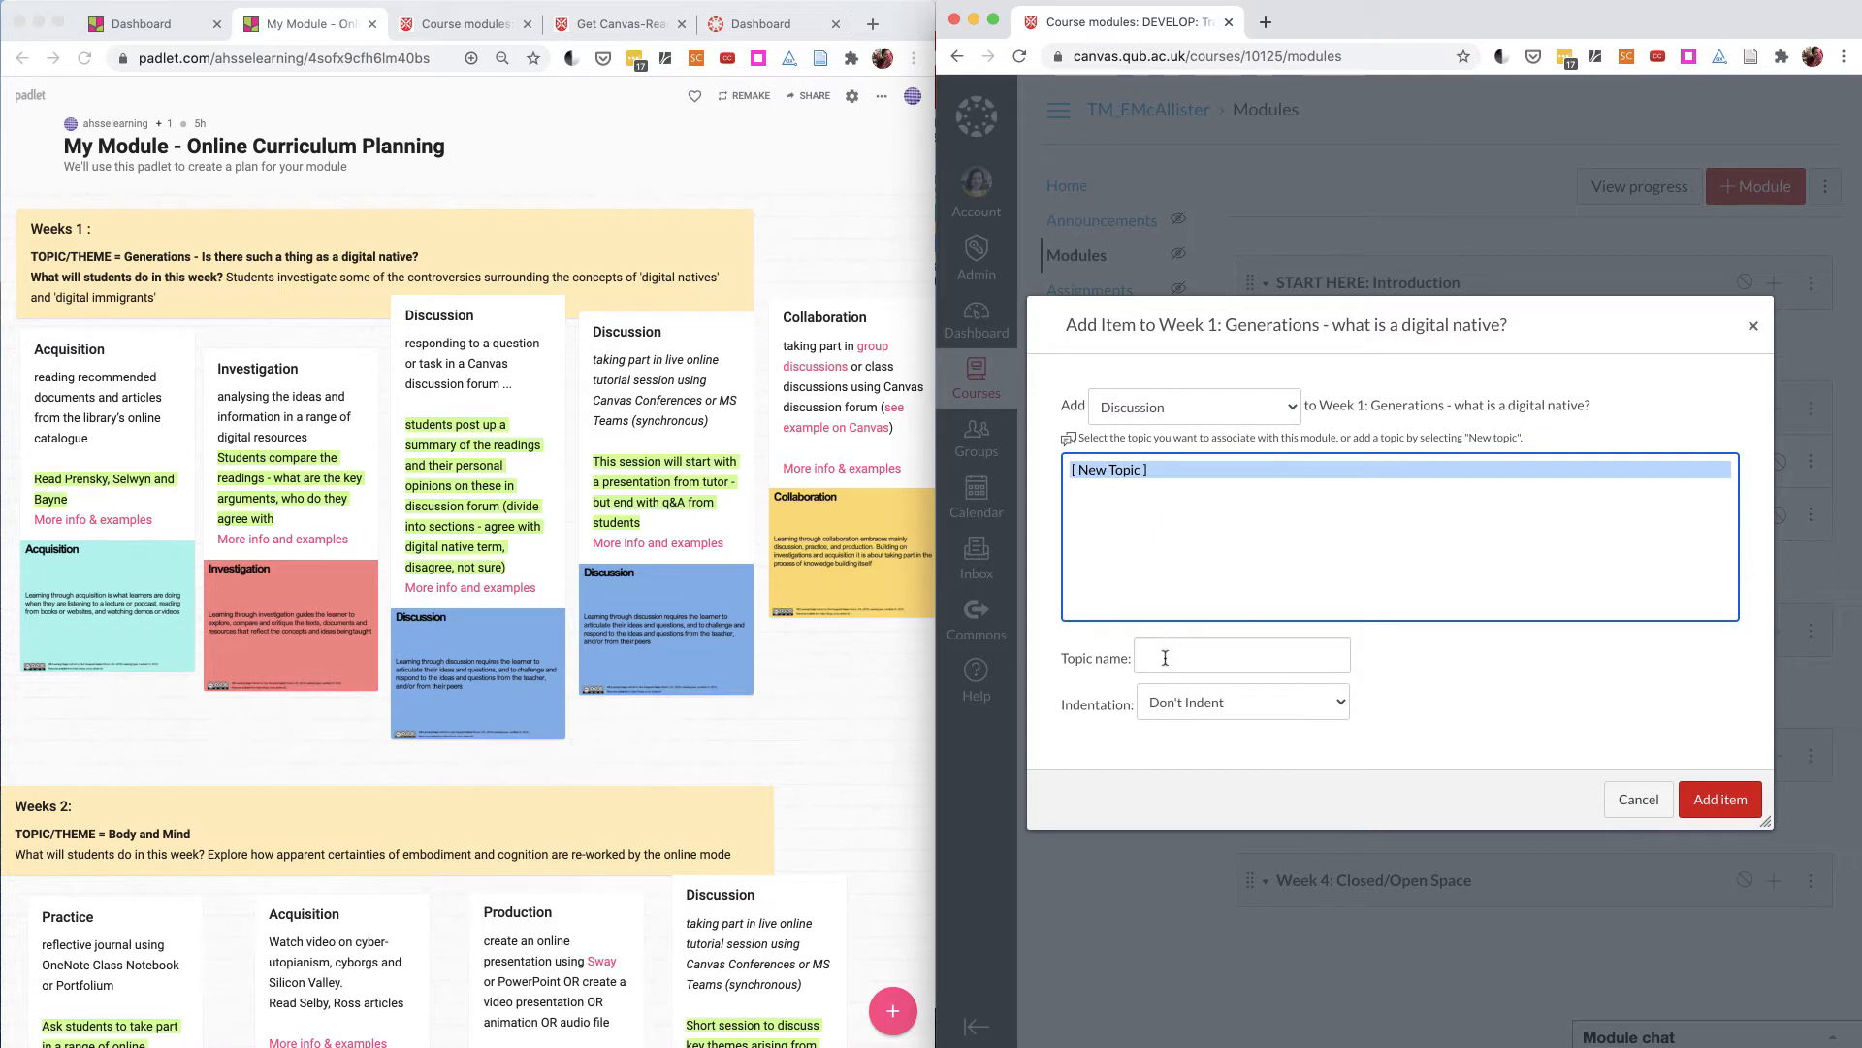
{"action": "left_click", "coordinate": [1165, 658]}
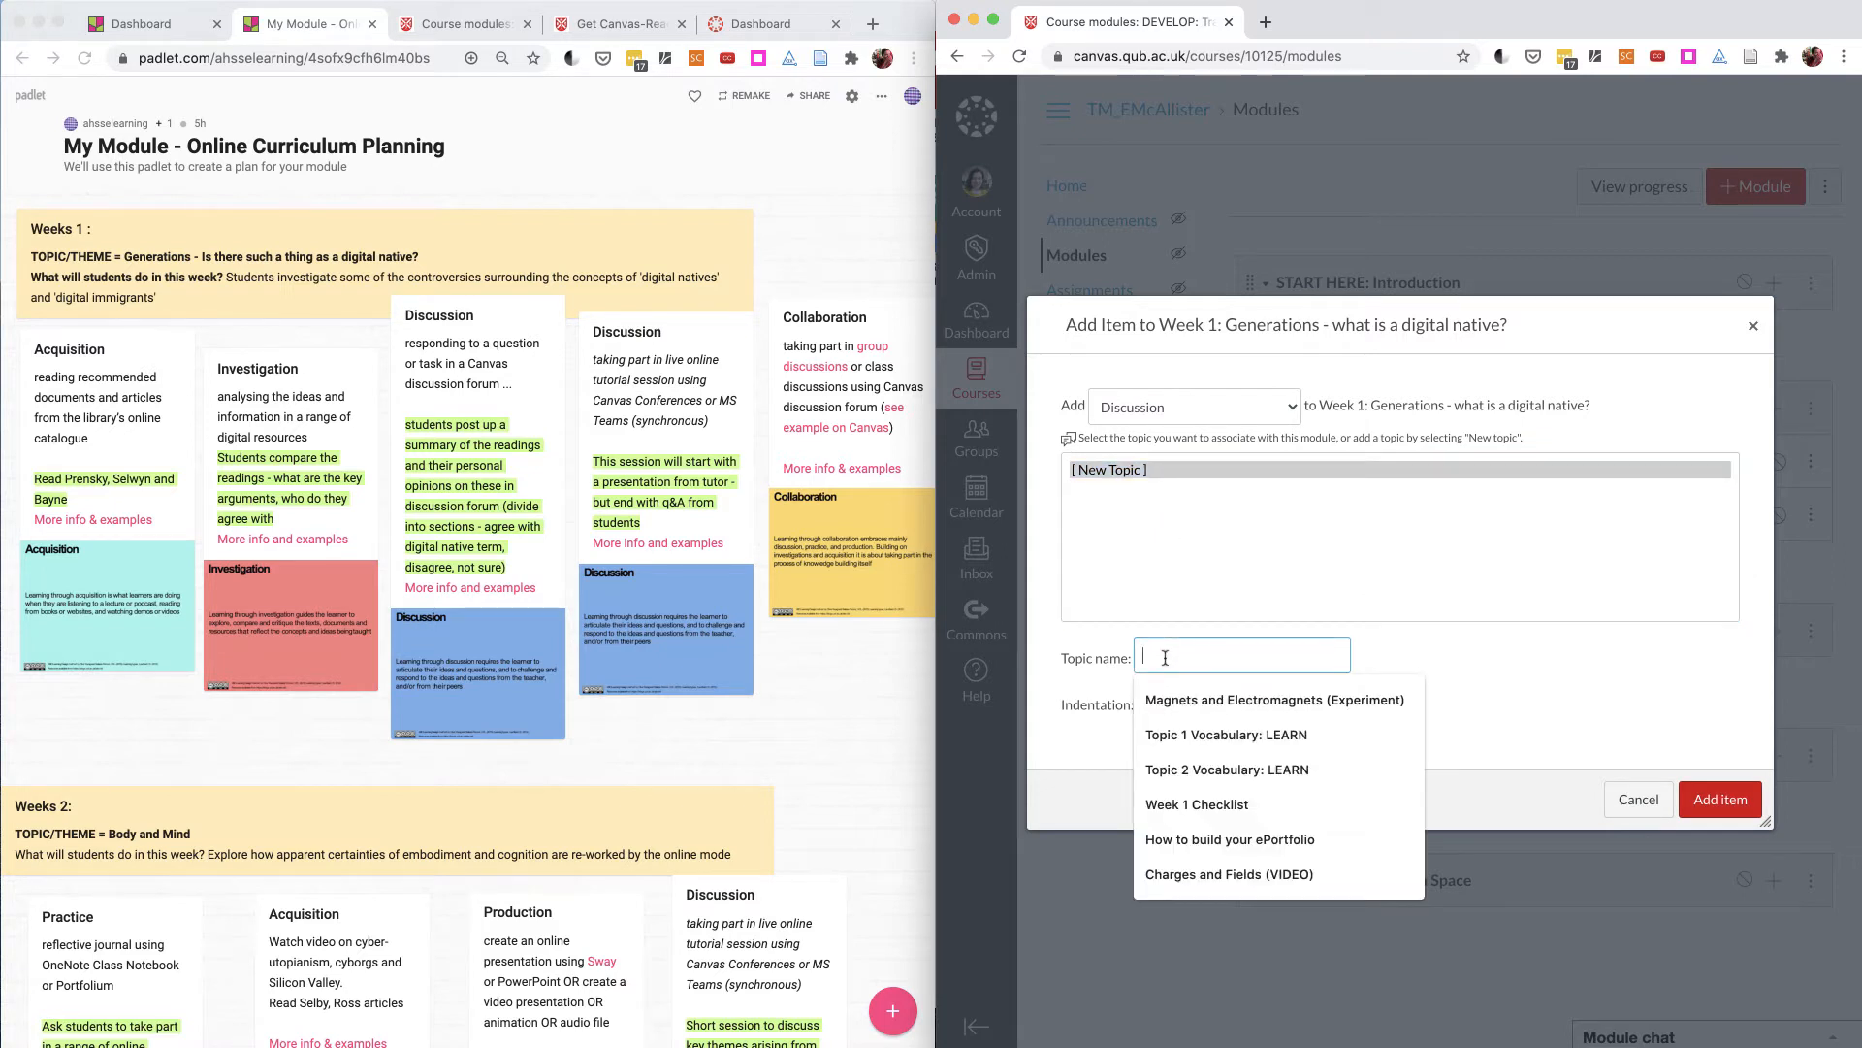
{"action": "type", "text": "Week 1:"}
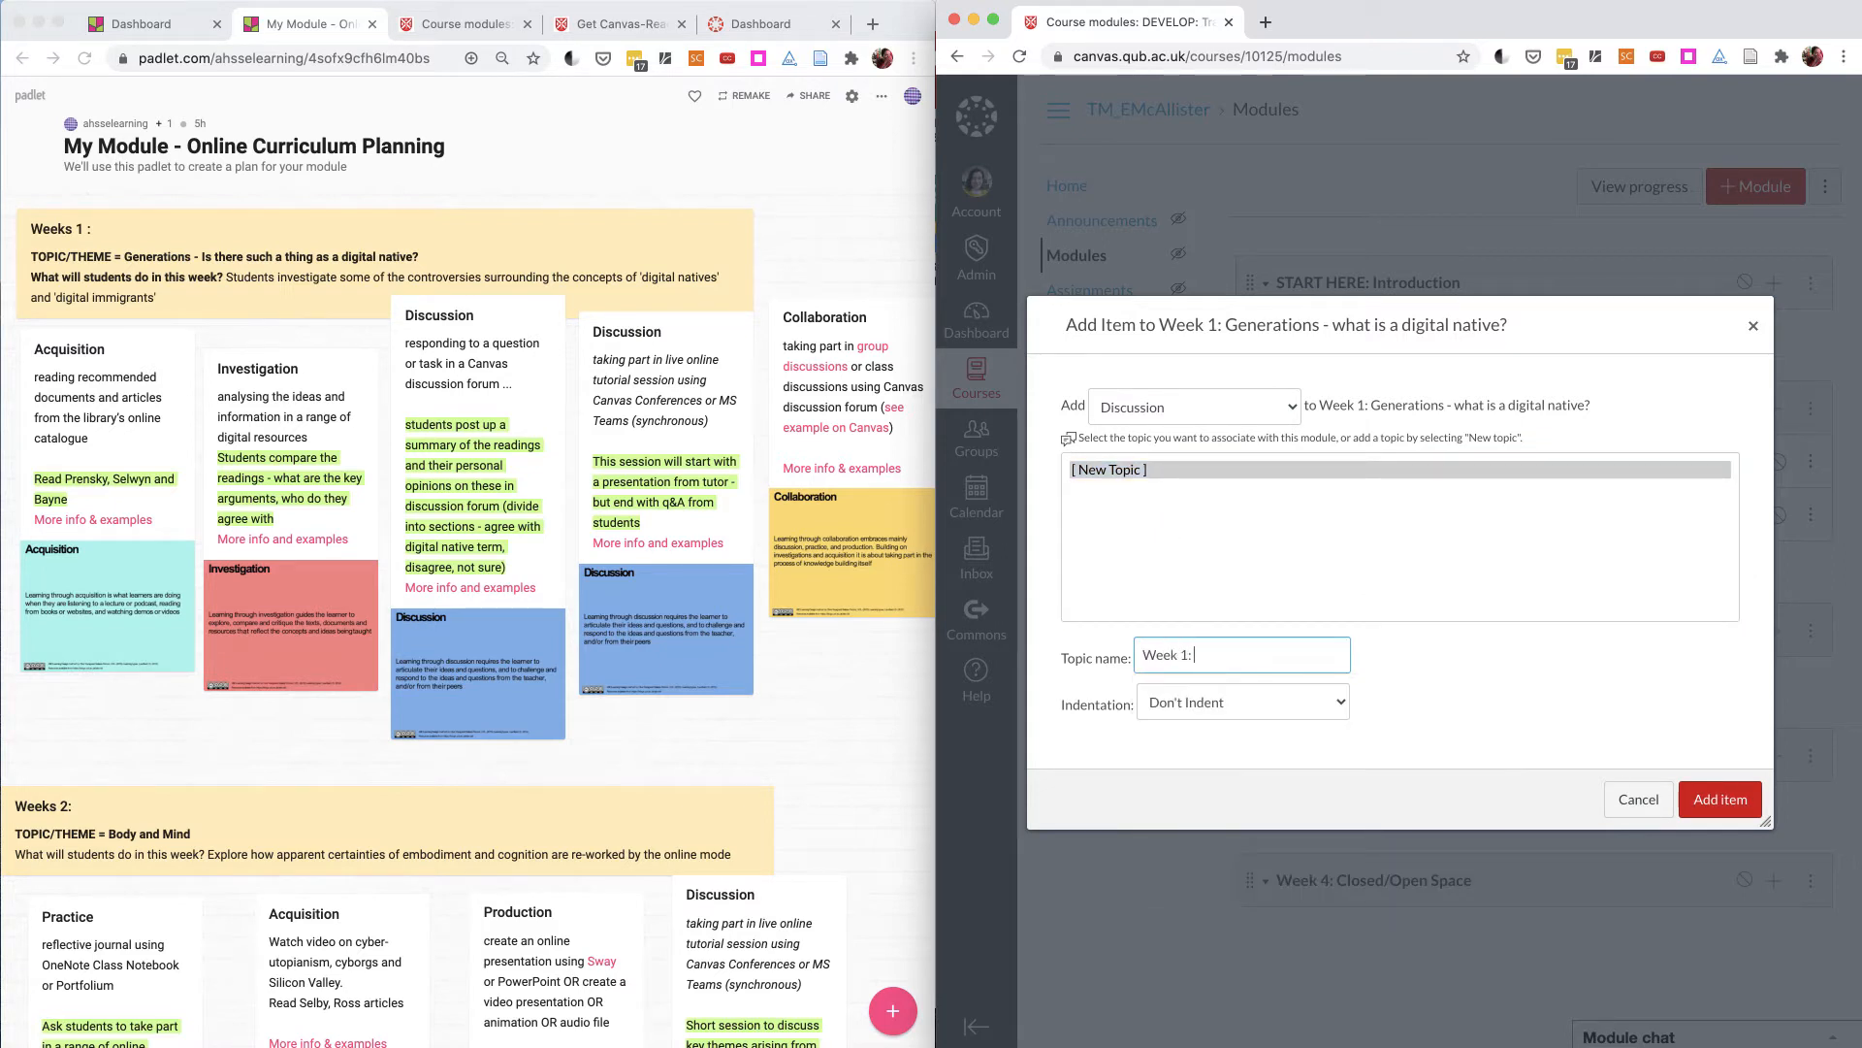
{"action": "type", "text": " Investigation Activity"}
{"action": "left_click", "coordinate": [1723, 801]}
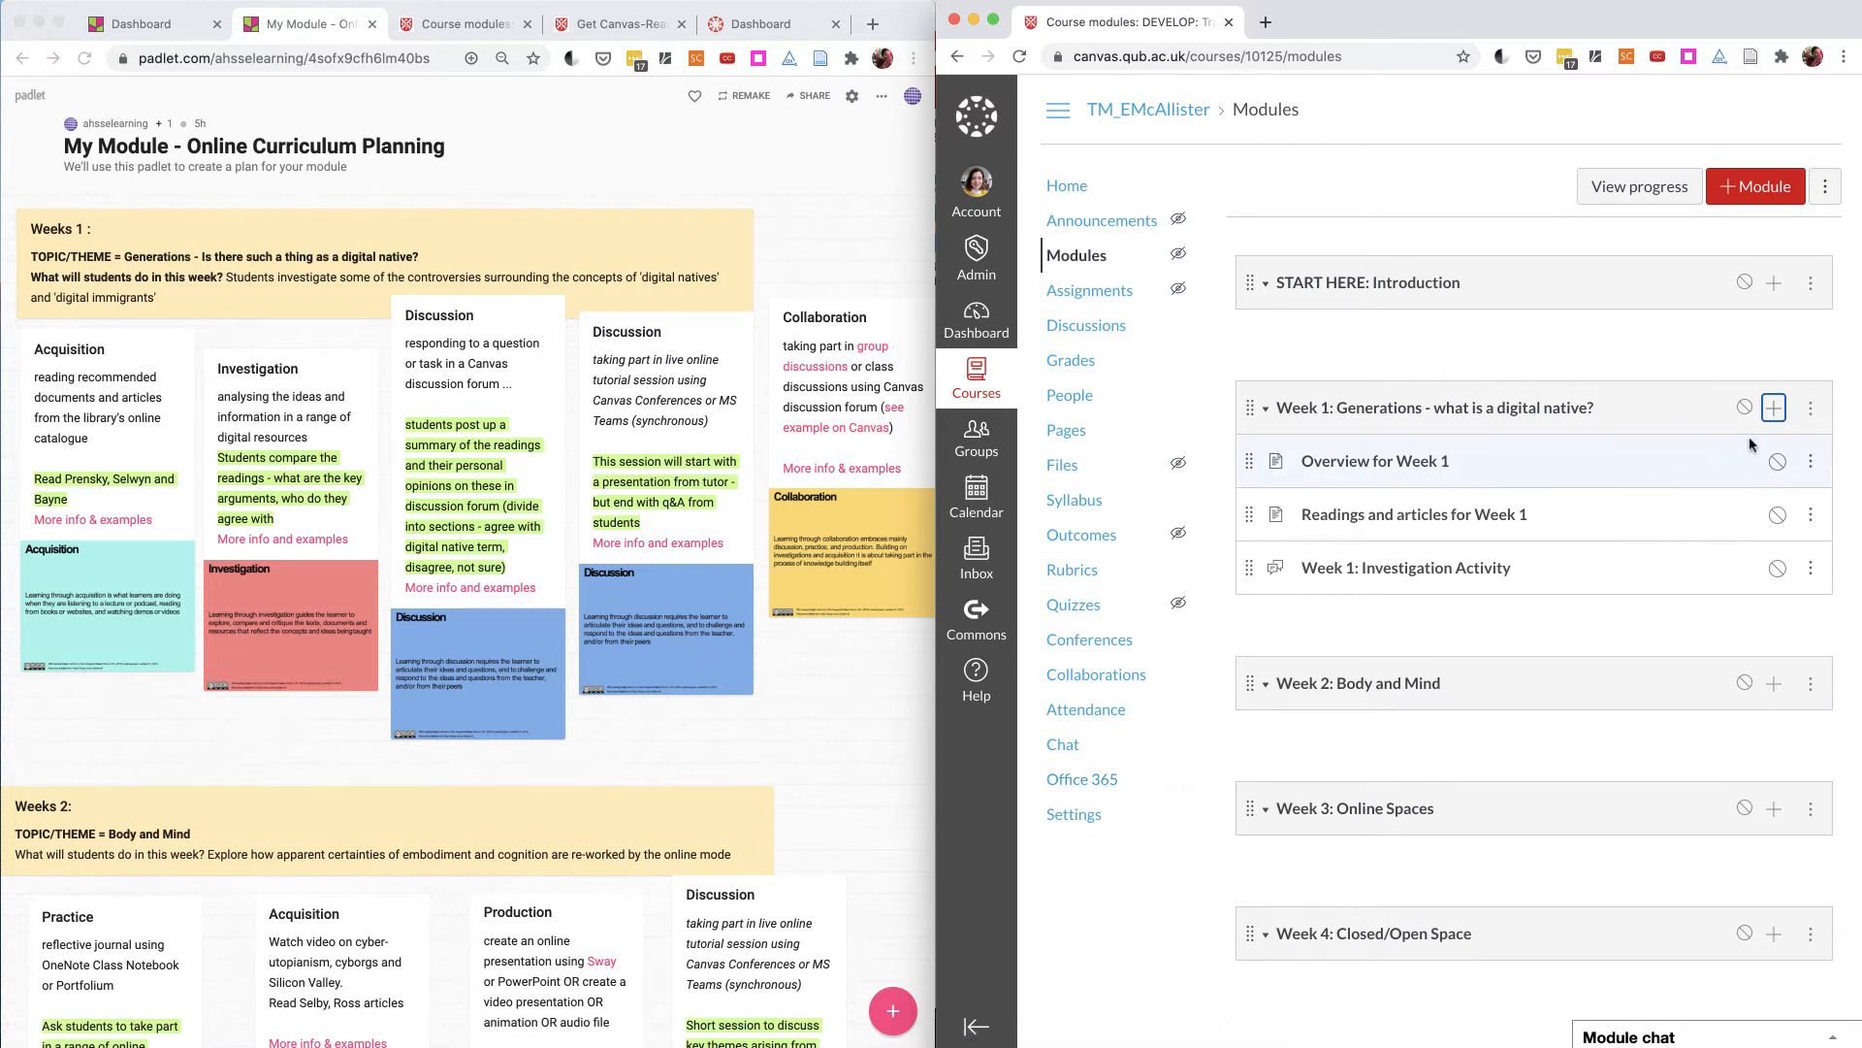
Step: Add a new page named "Week 1 Tutorial" to the Week 1 module, without indentation
{"action": "left_click", "coordinate": [1775, 412]}
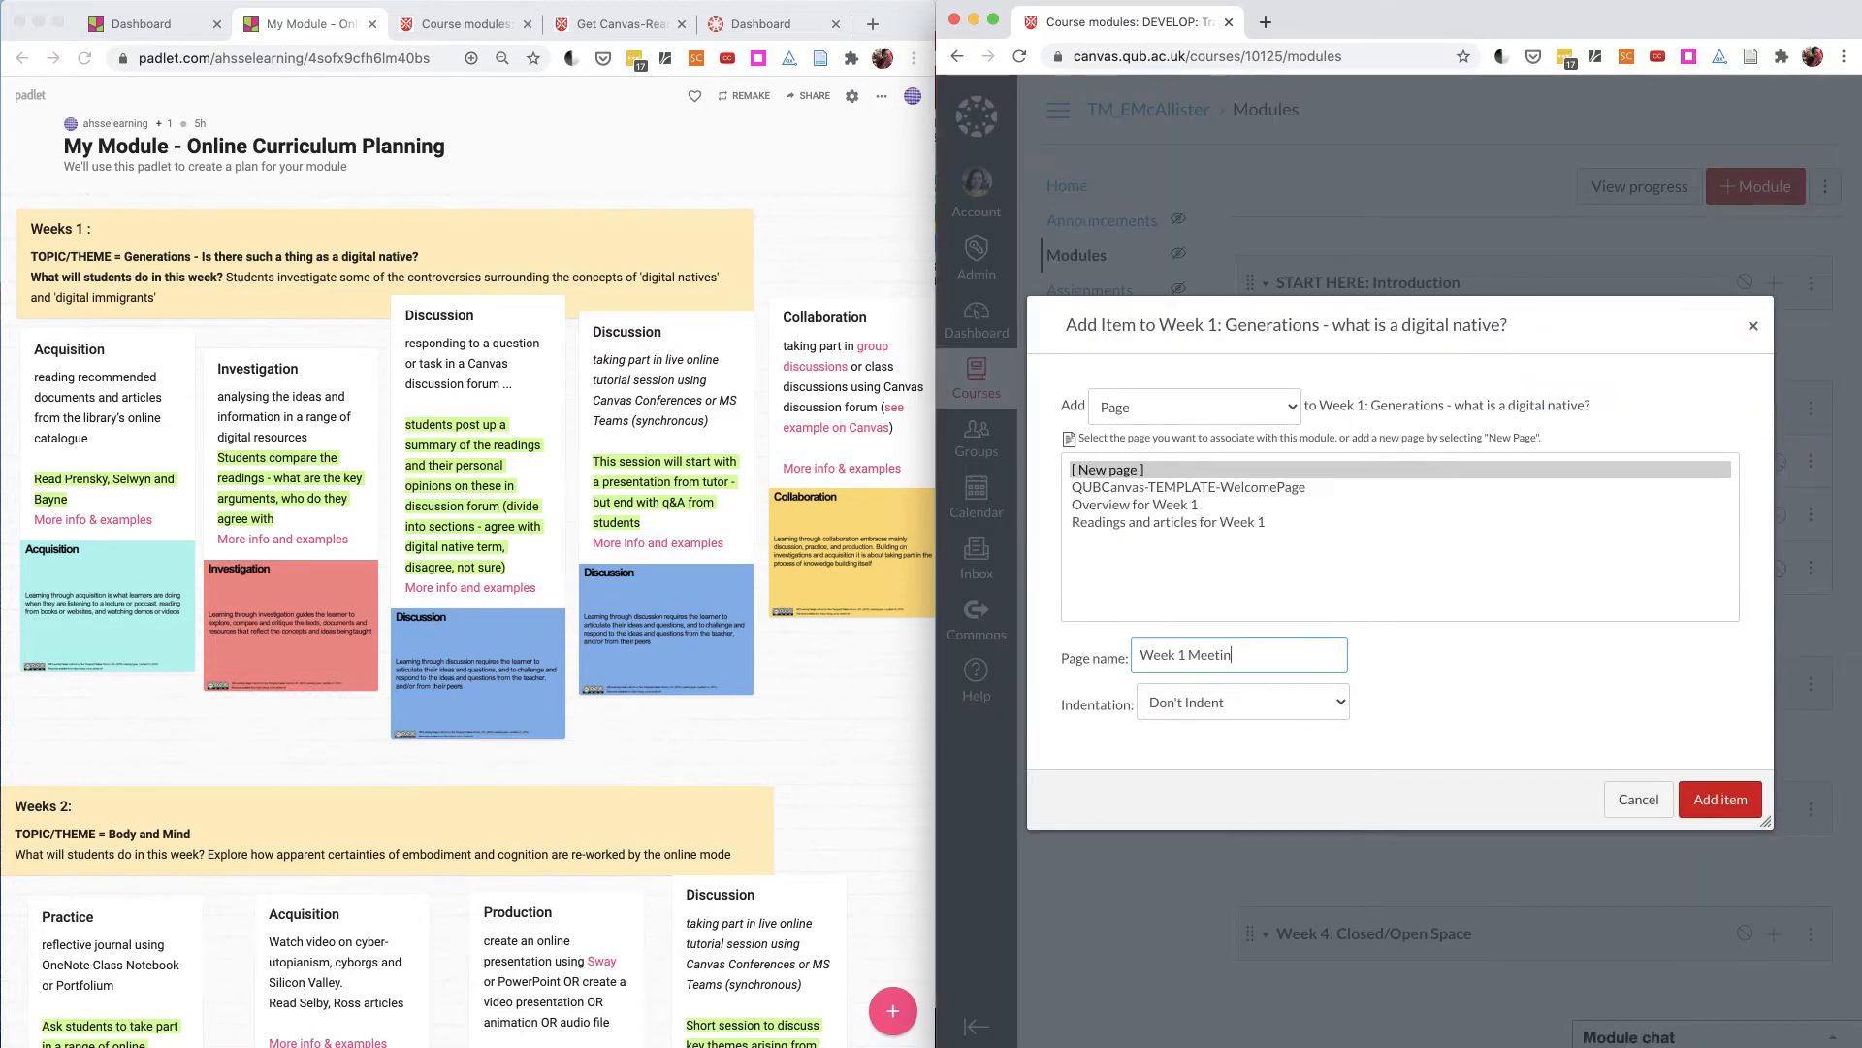
{"action": "key", "text": "BackSpace"}
{"action": "key", "text": "BackSpace"}
{"action": "key", "text": "BackSpace"}
{"action": "key", "text": "BackSpace"}
{"action": "key", "text": "BackSpace"}
{"action": "key", "text": "BackSpace"}
{"action": "key", "text": "BackSpace"}
{"action": "key", "text": "BackSpace"}
{"action": "key", "text": "BackSpace"}
{"action": "key", "text": "BackSpace"}
{"action": "key", "text": "BackSpace"}
{"action": "key", "text": "BackSpace"}
{"action": "key", "text": "BackSpace"}
{"action": "type", "text": "Week "}
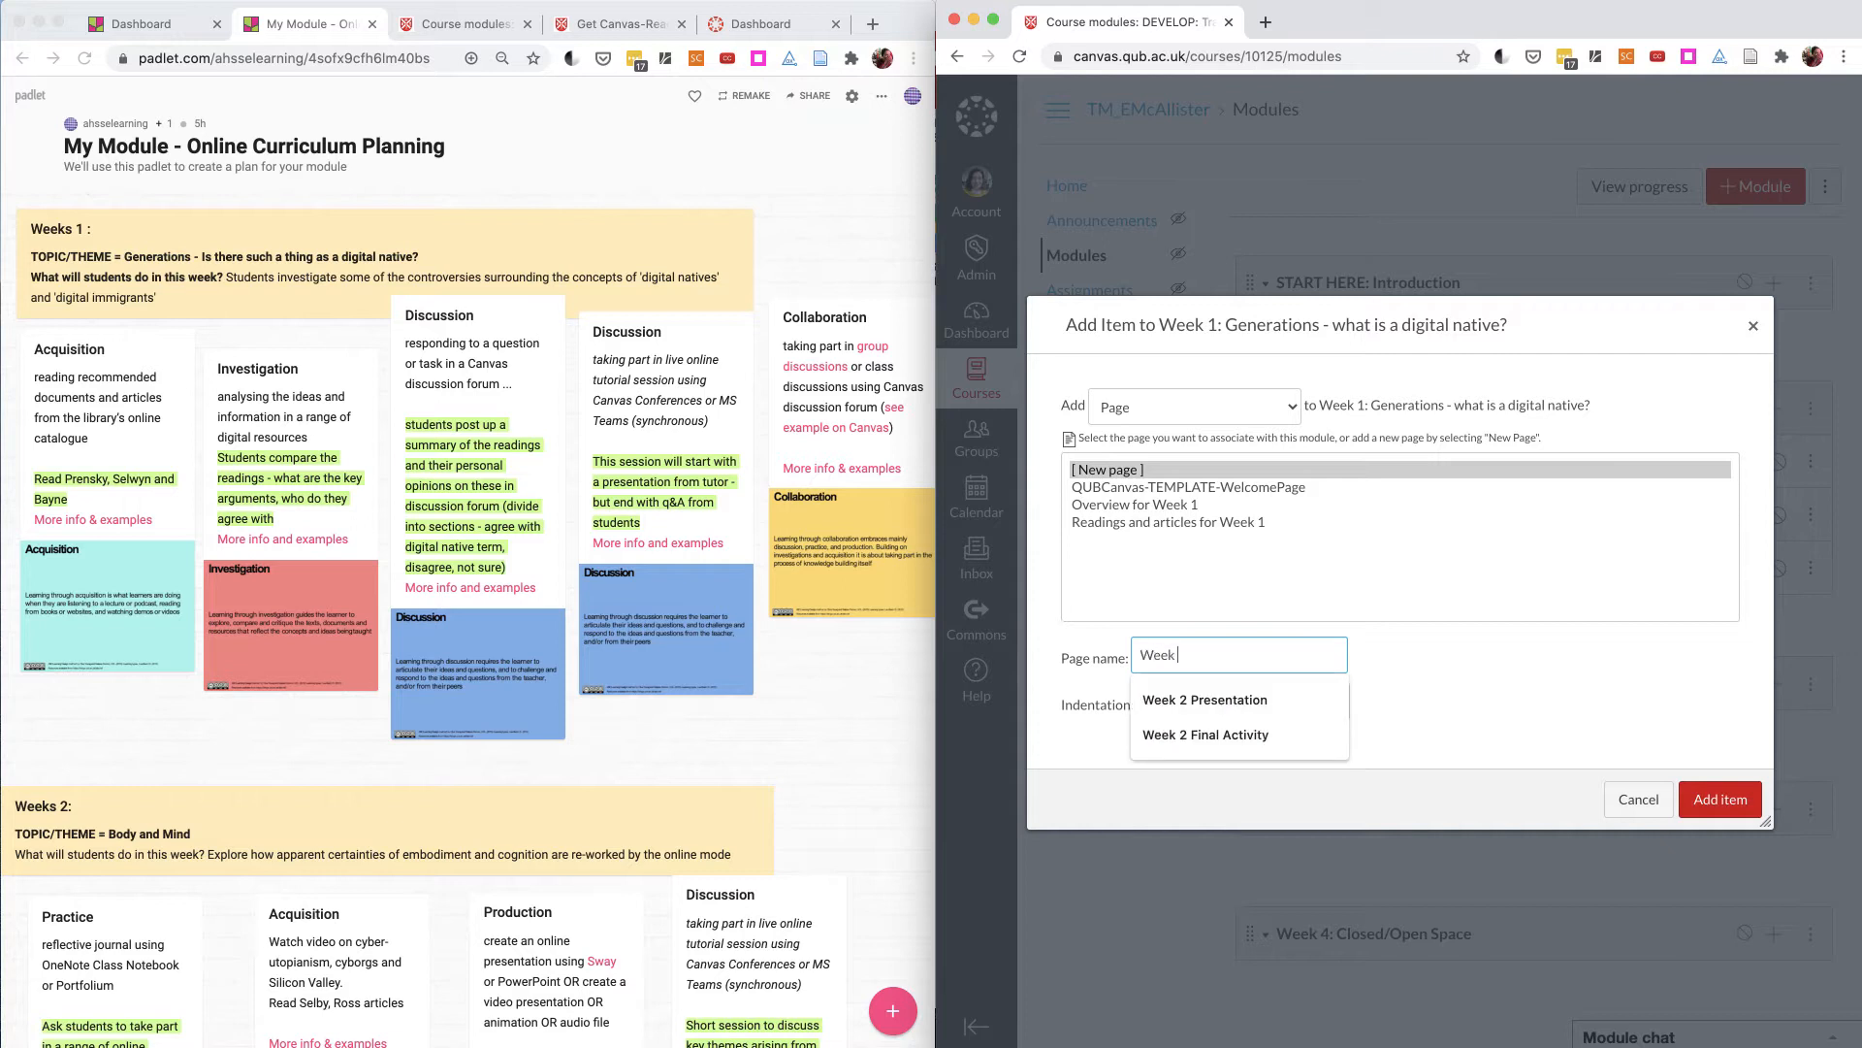
{"action": "type", "text": "1 Tutorial"}
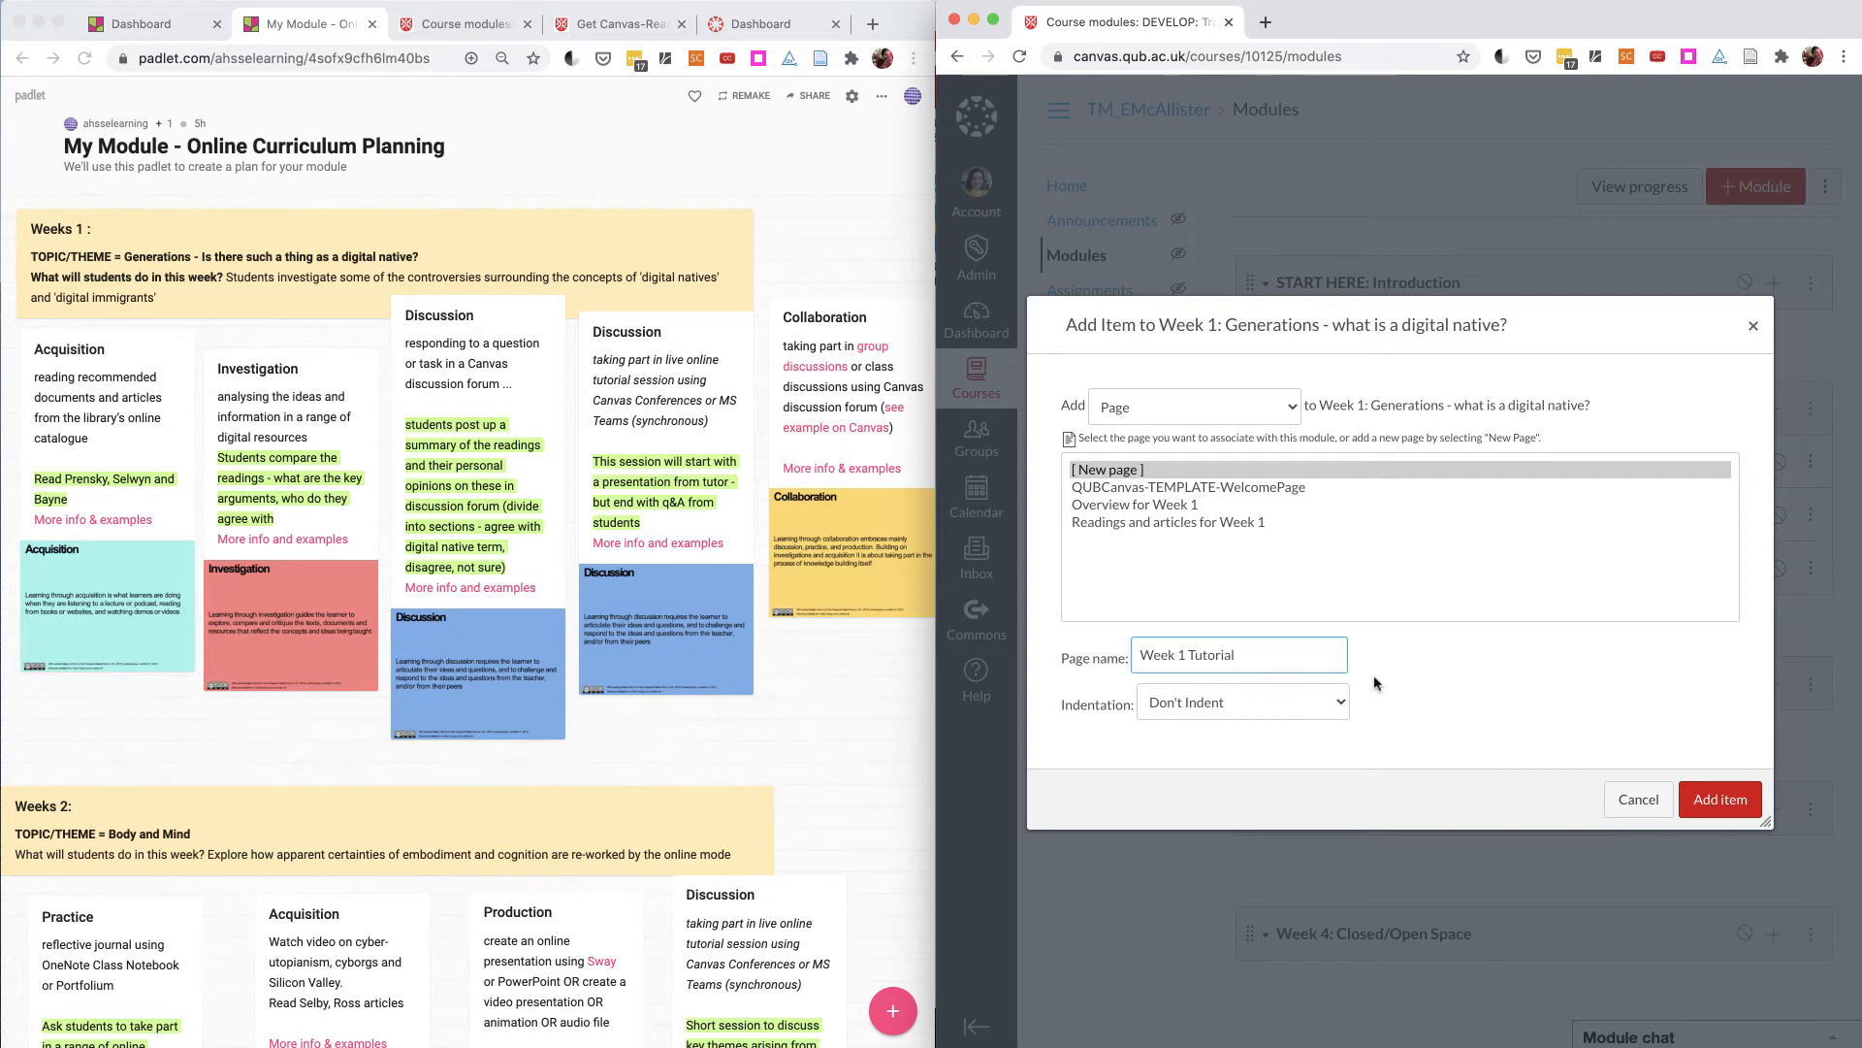
{"action": "left_click", "coordinate": [1709, 809]}
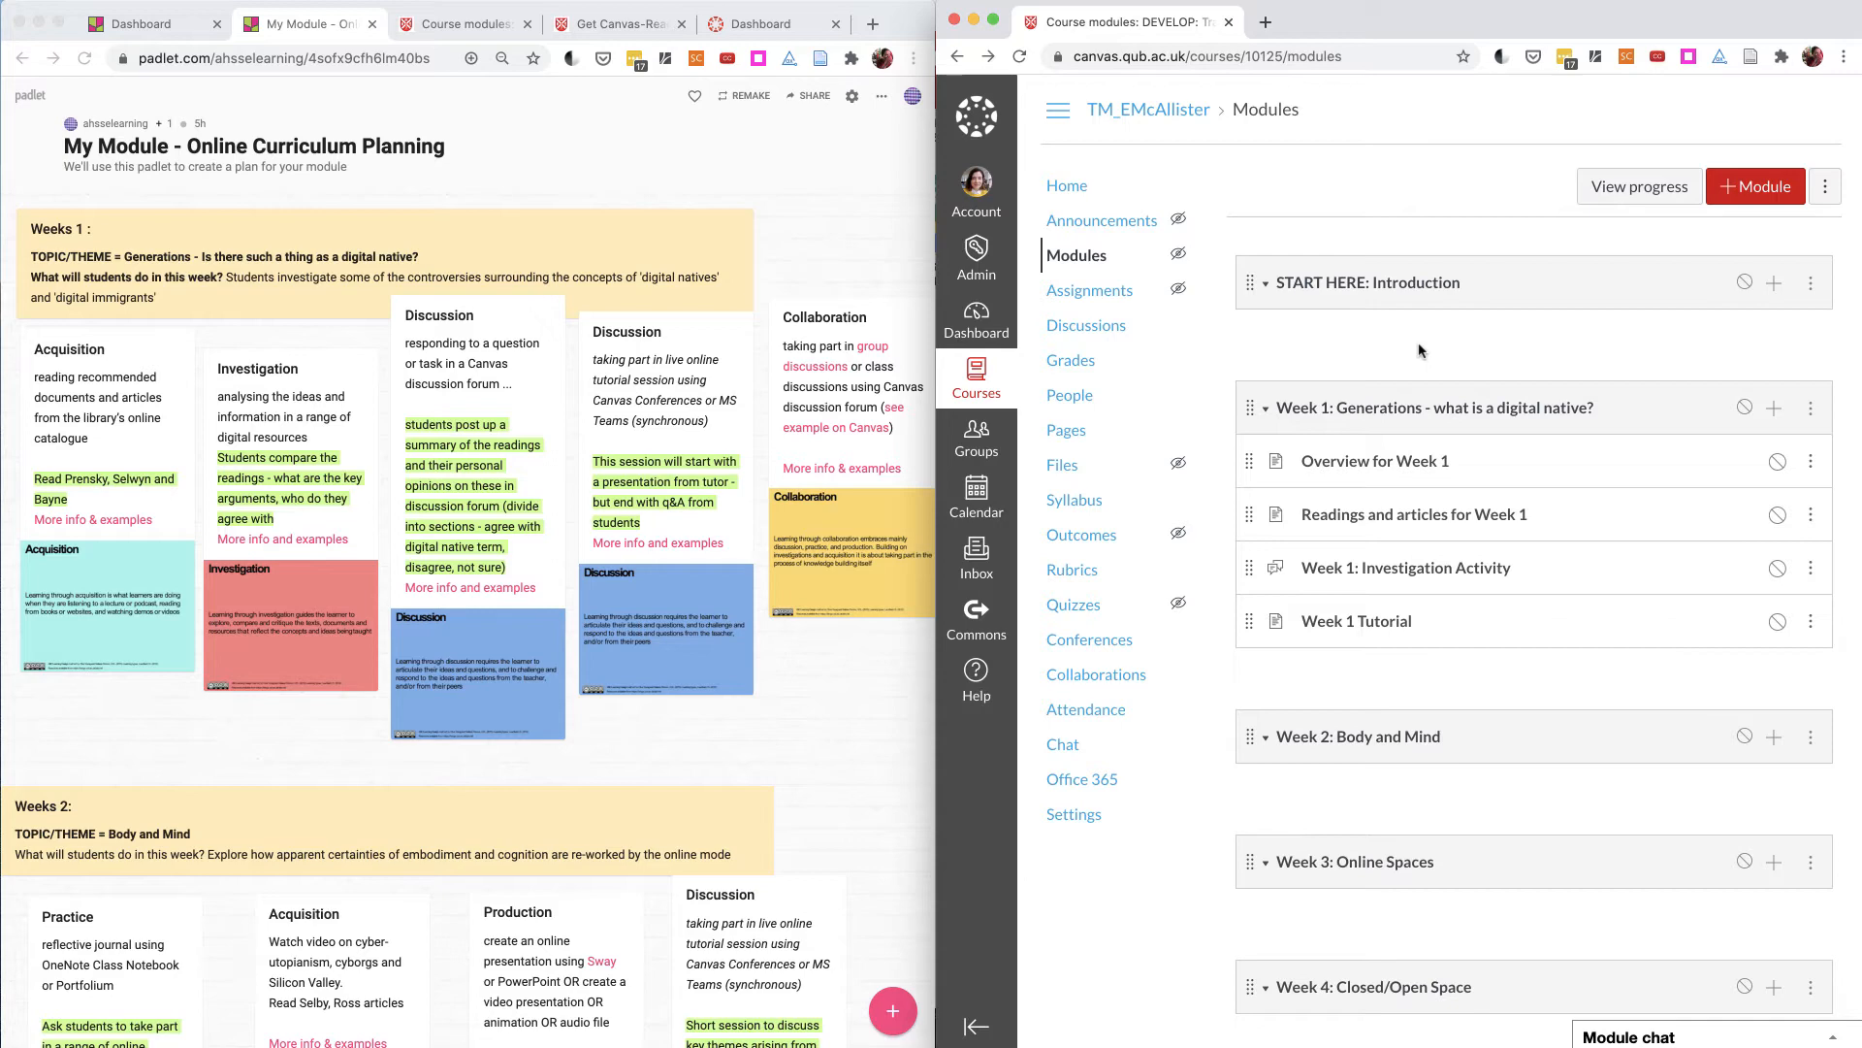
Step: Add a new discussion topic named "Week 1: Digital Natives - Fact or Fiction?" to the Week 1 module
{"action": "left_click", "coordinate": [1774, 410]}
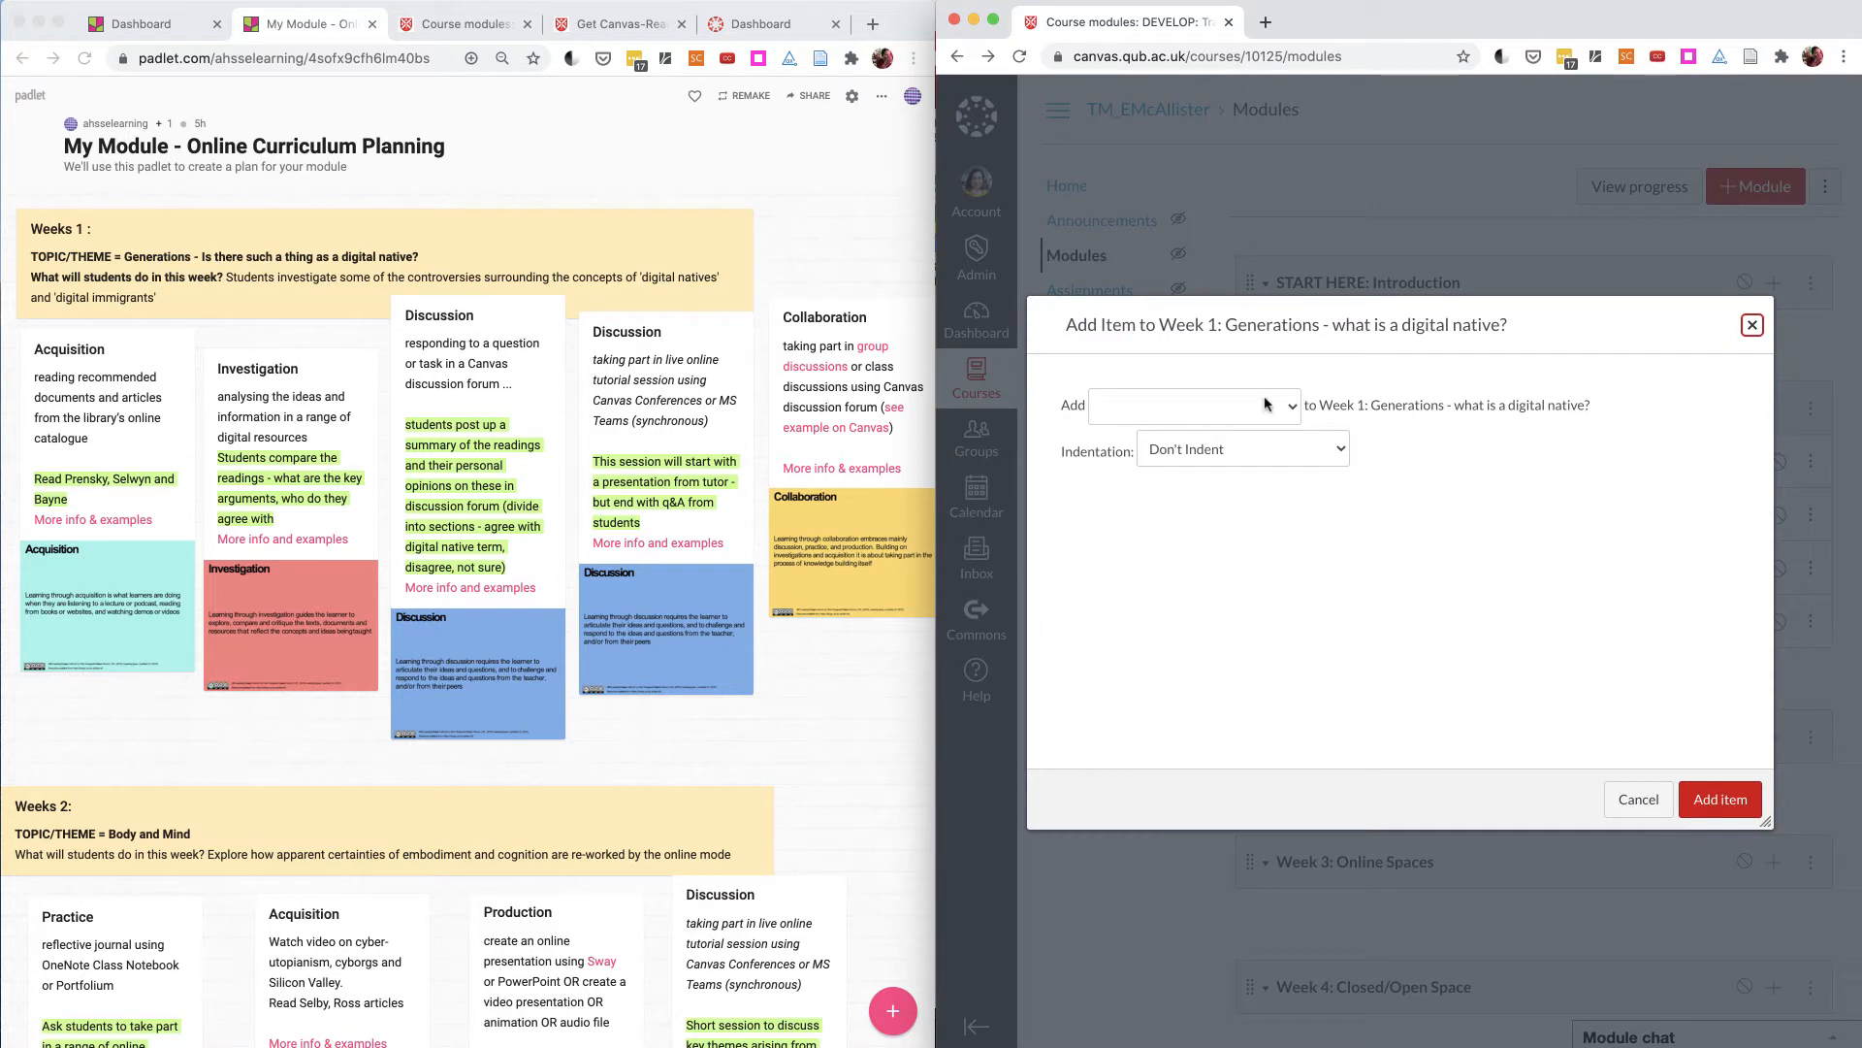
{"action": "left_click", "coordinate": [1266, 405]}
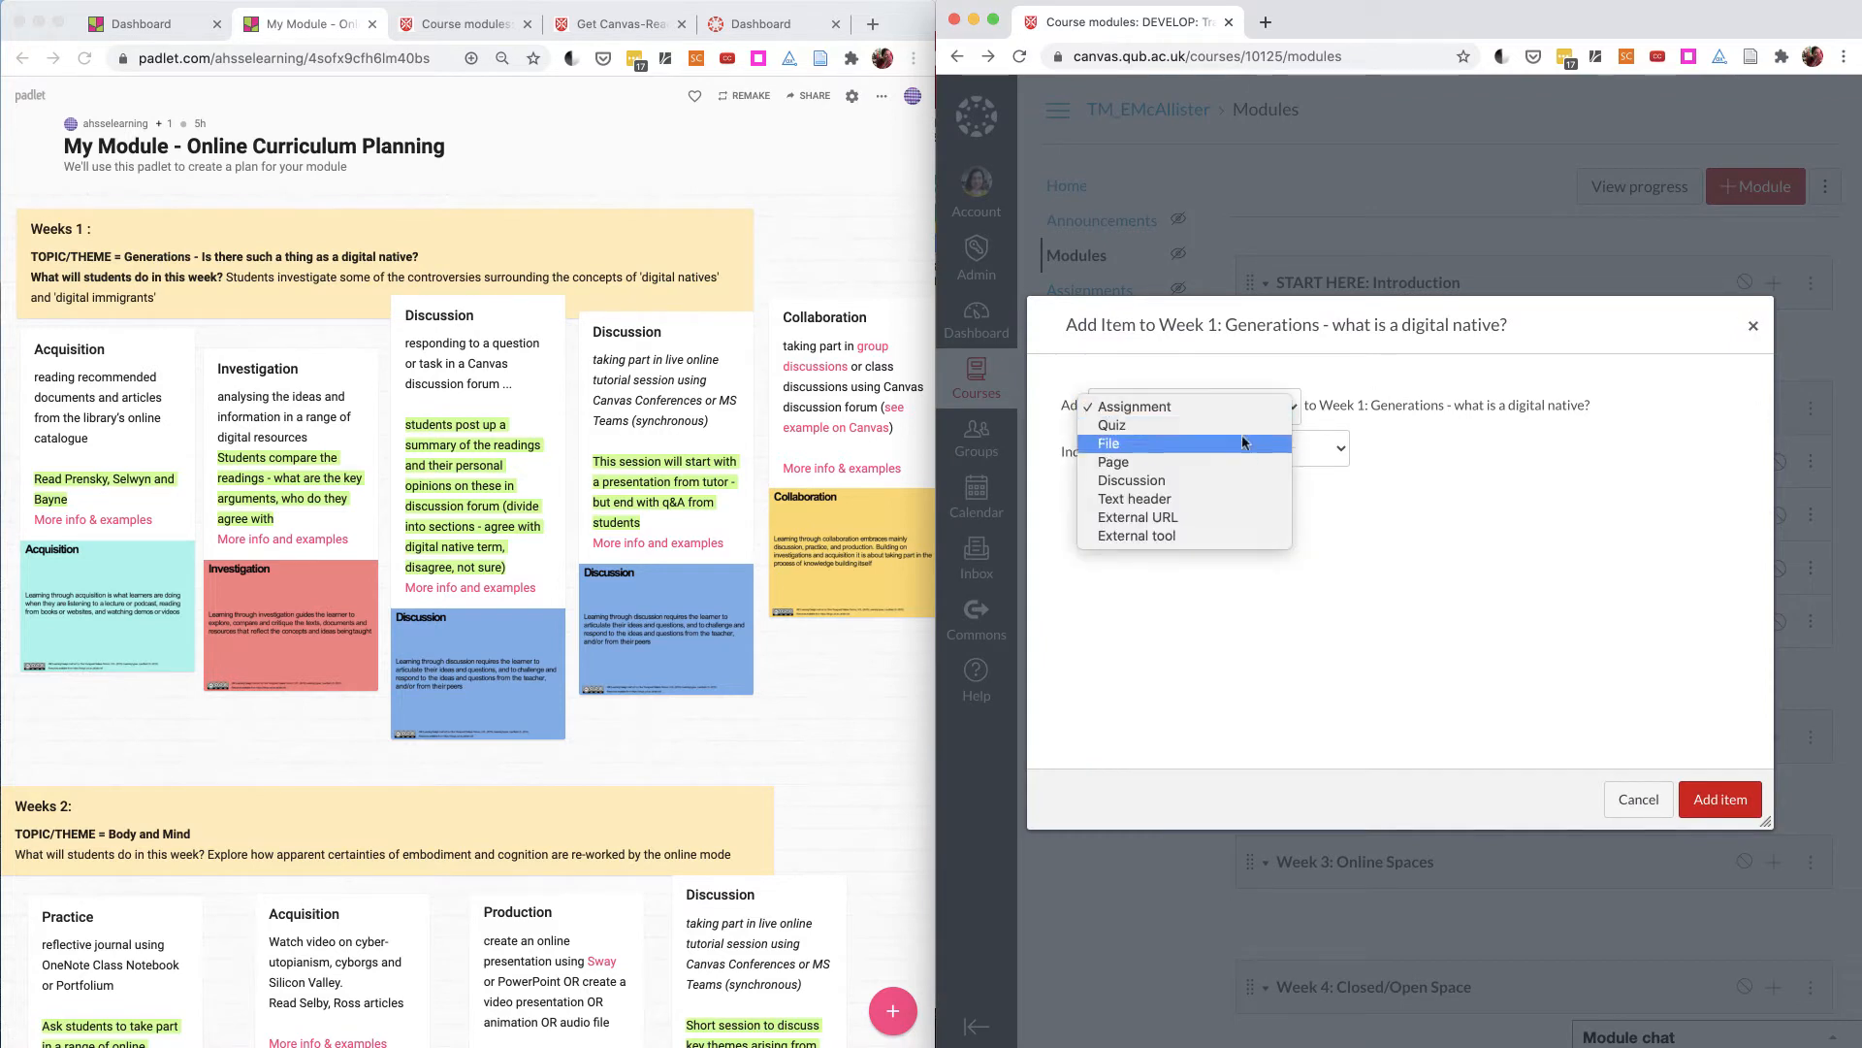
{"action": "left_click", "coordinate": [1230, 481]}
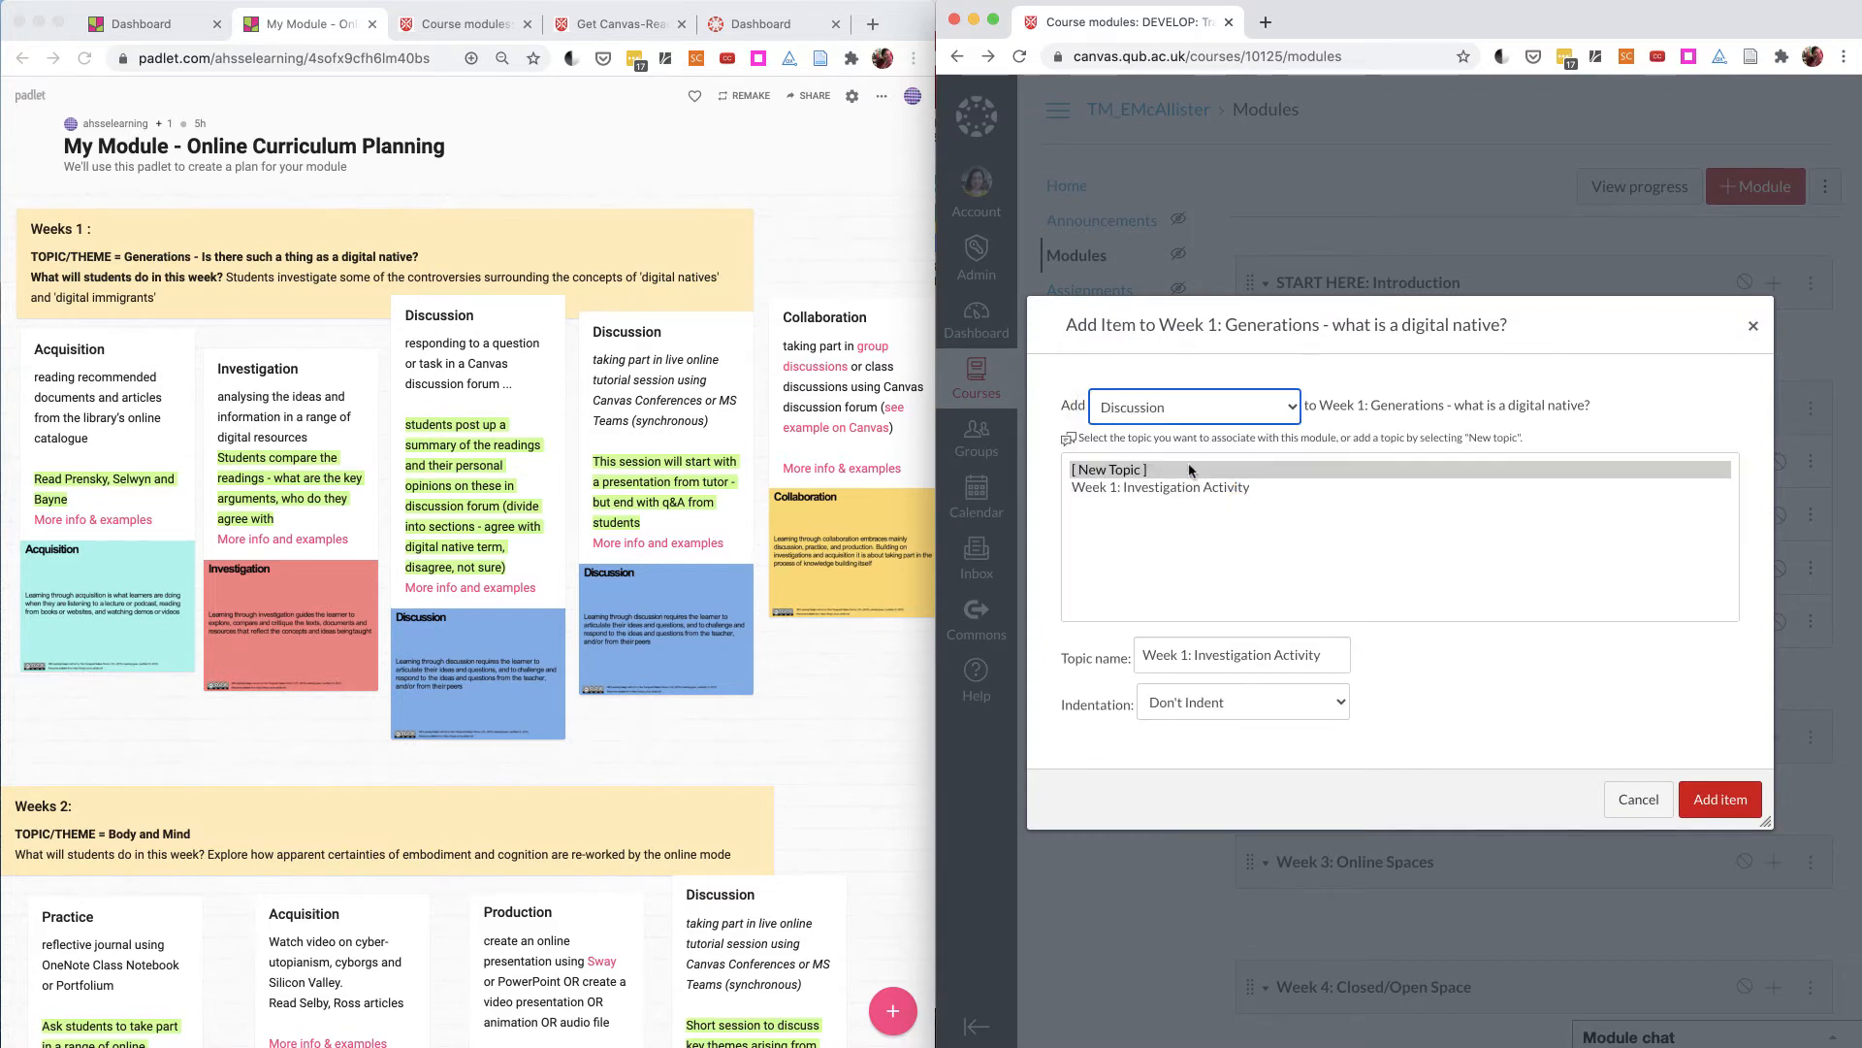
{"action": "left_click", "coordinate": [1193, 472]}
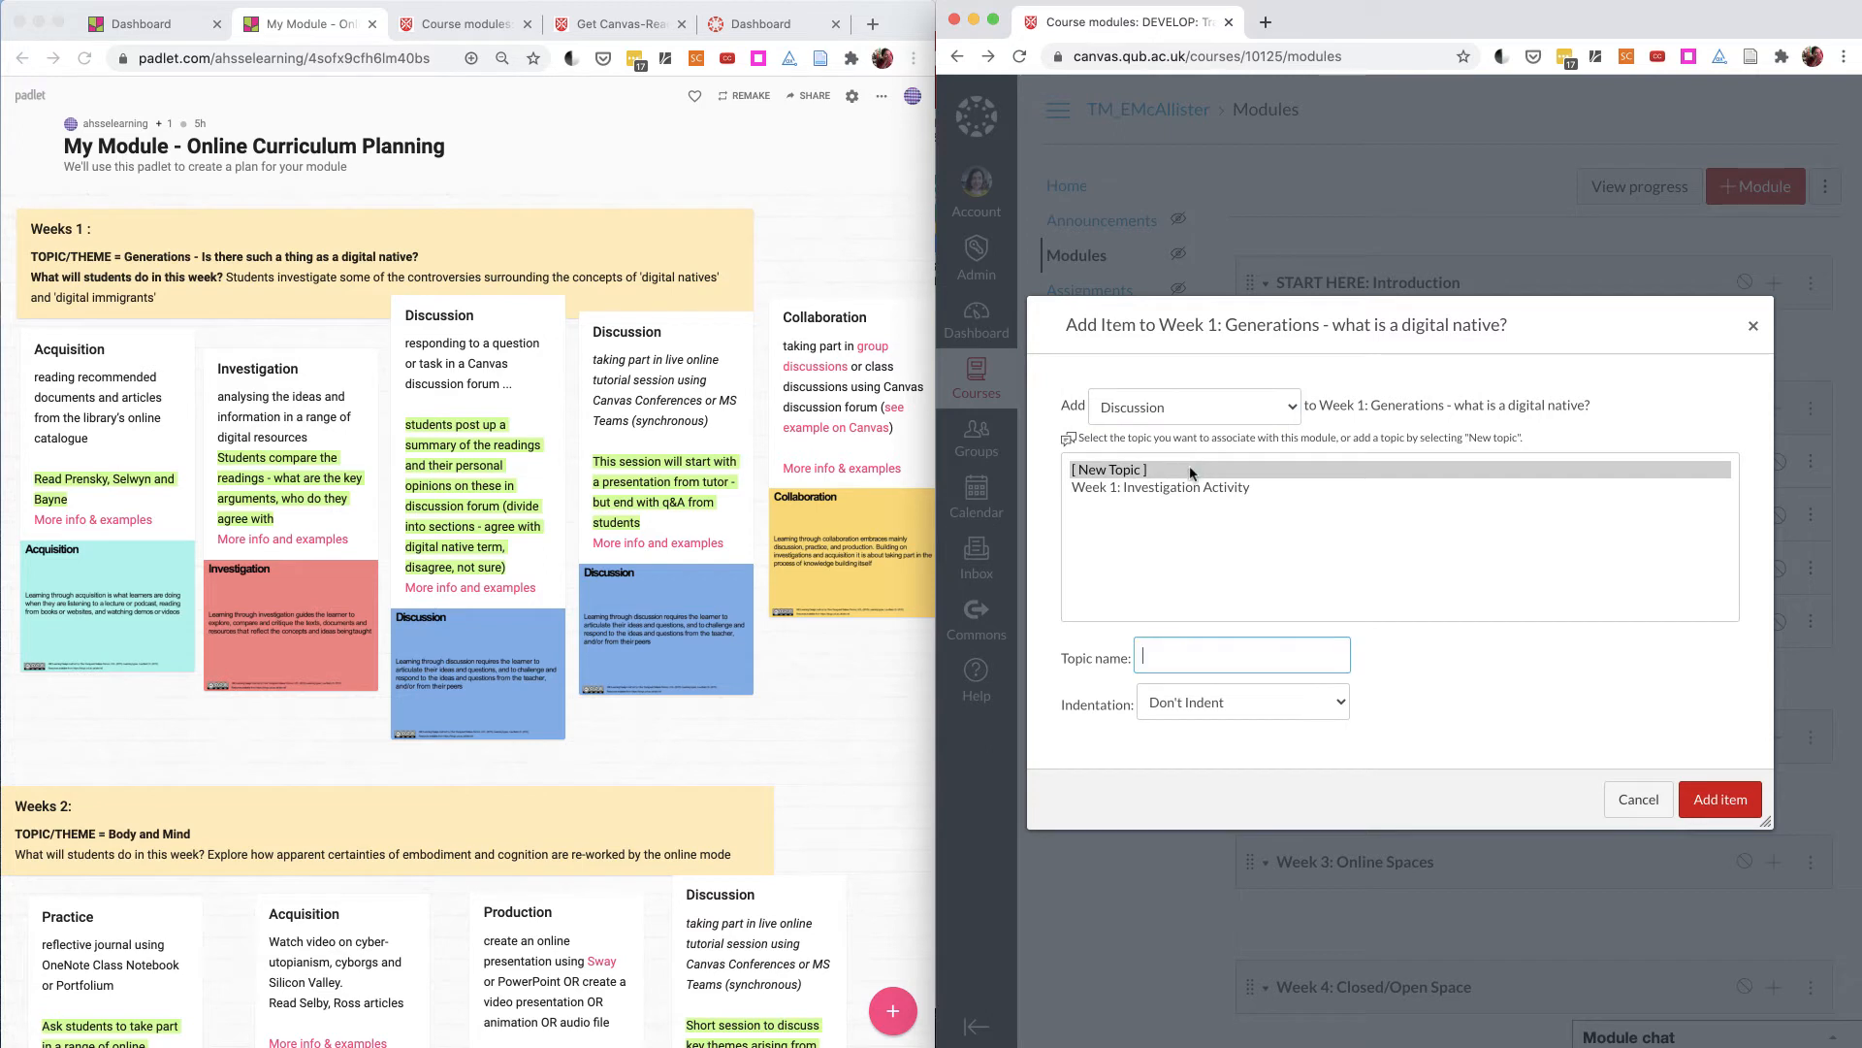
{"action": "left_click", "coordinate": [1177, 656]}
{"action": "type", "text": "W"}
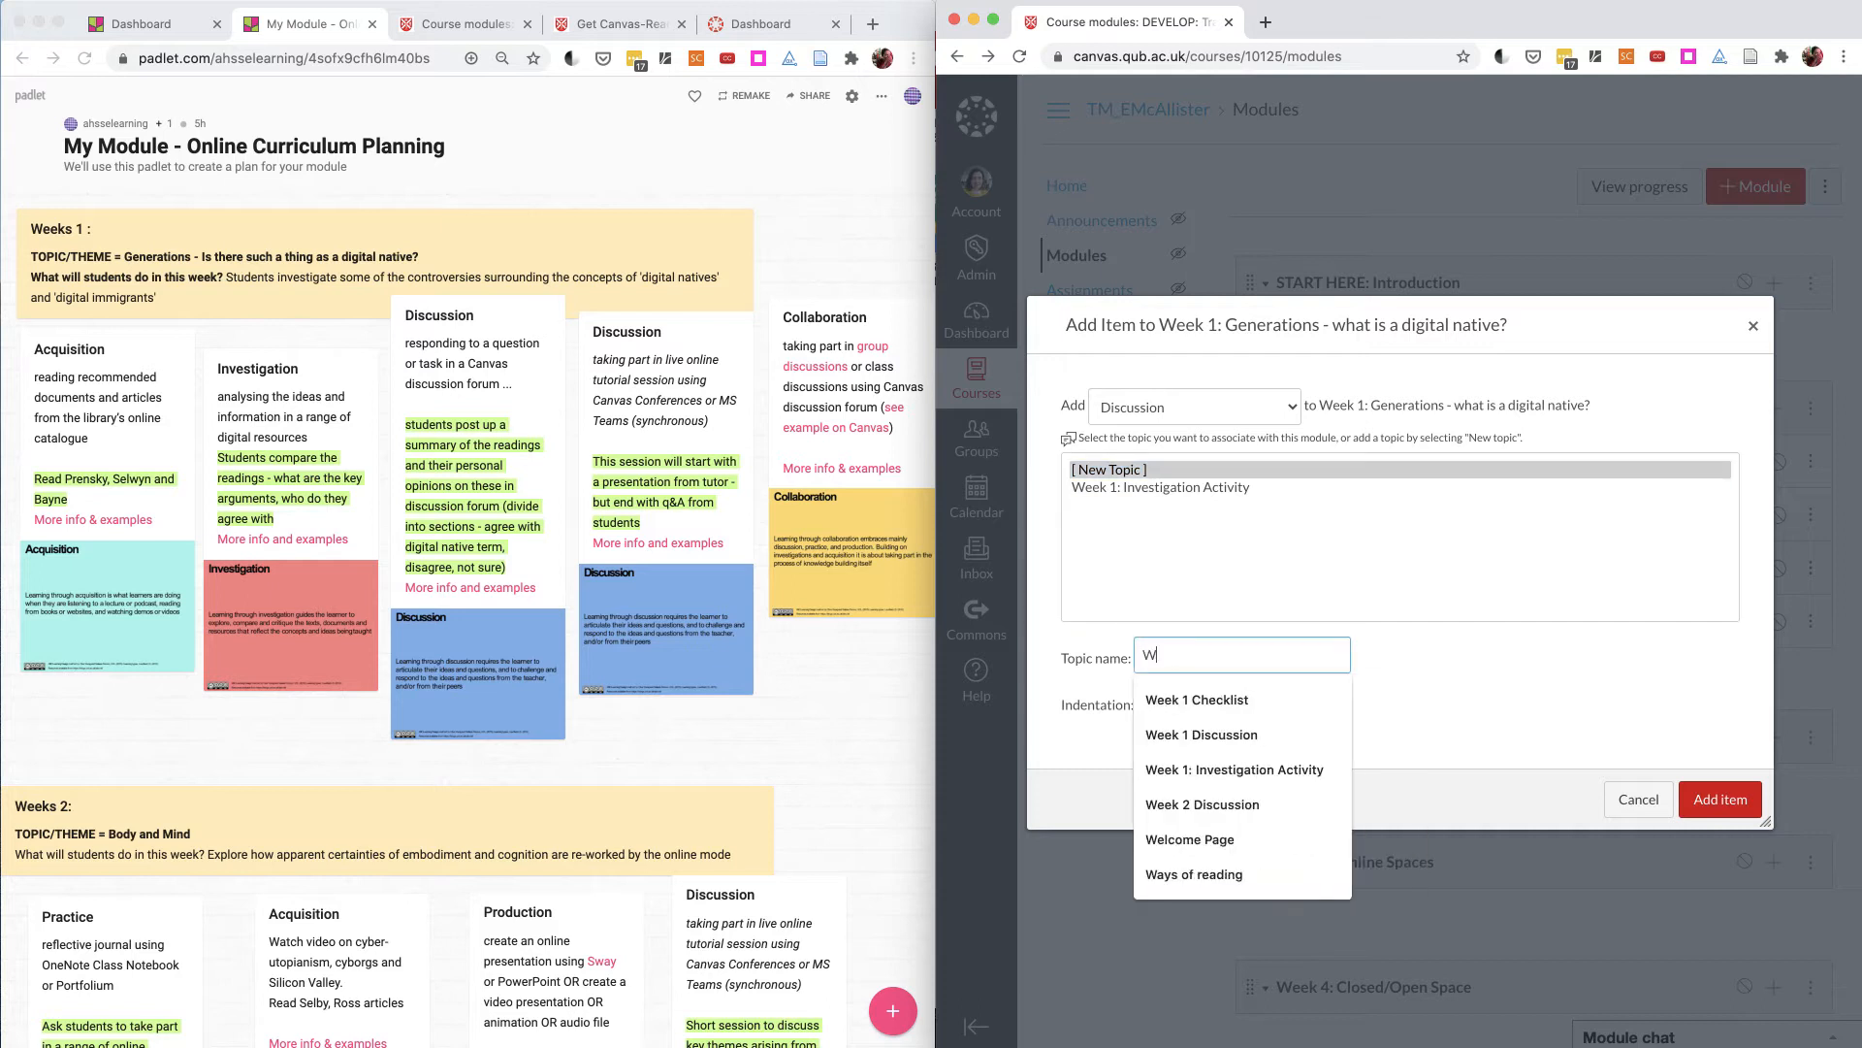
{"action": "type", "text": "eek 1: Digital"}
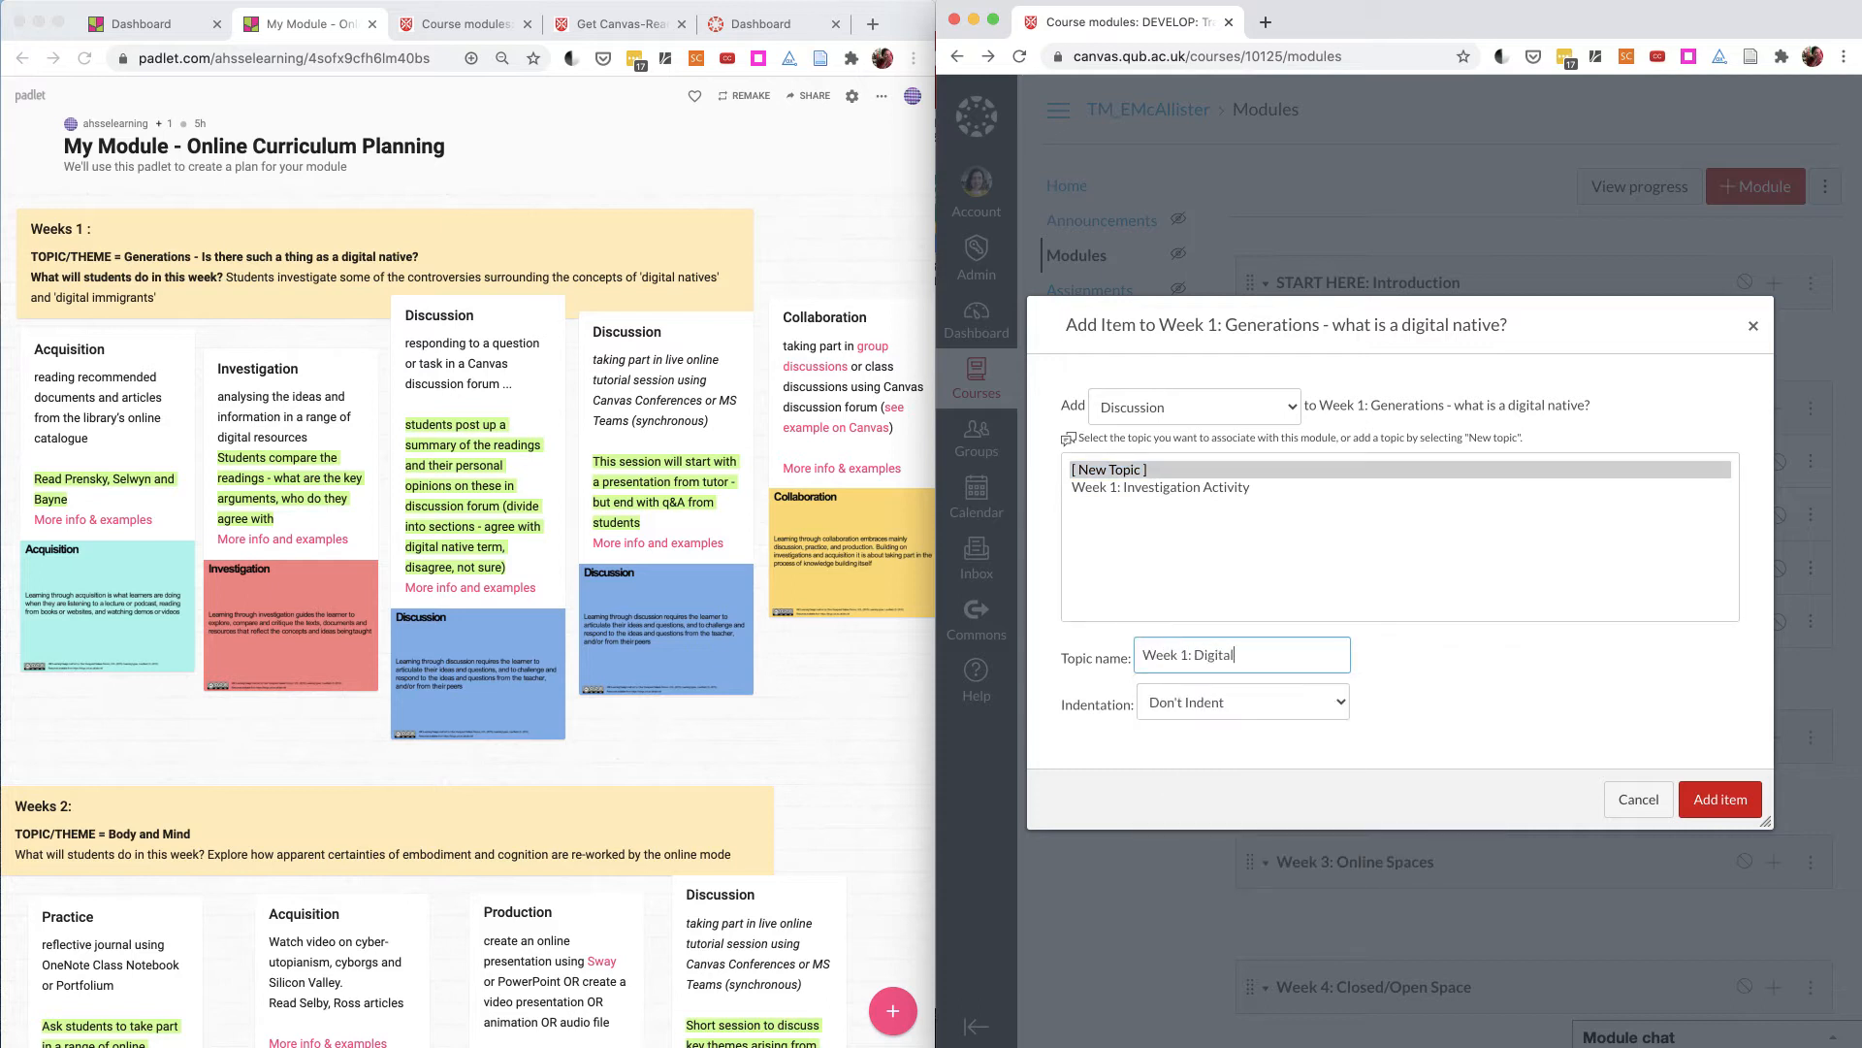
{"action": "type", "text": " Natives - Fact or Fiction?"}
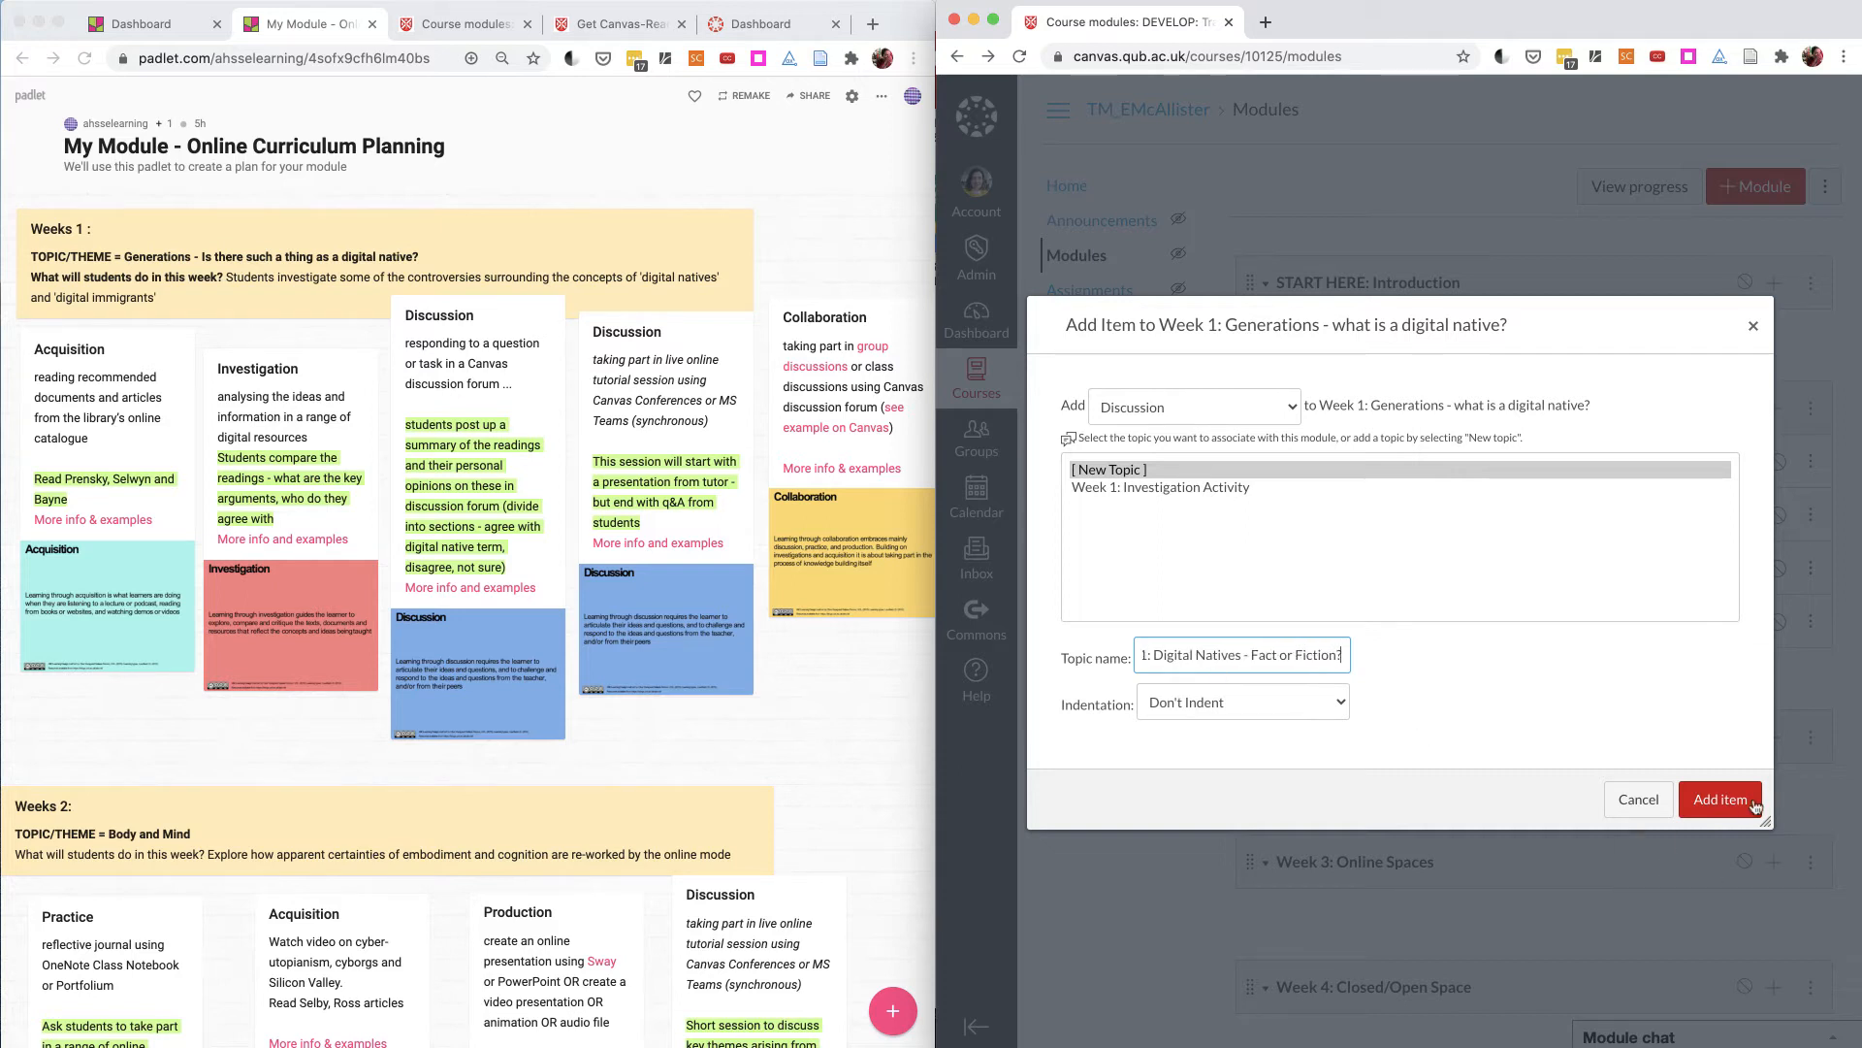
{"action": "left_click", "coordinate": [1721, 799]}
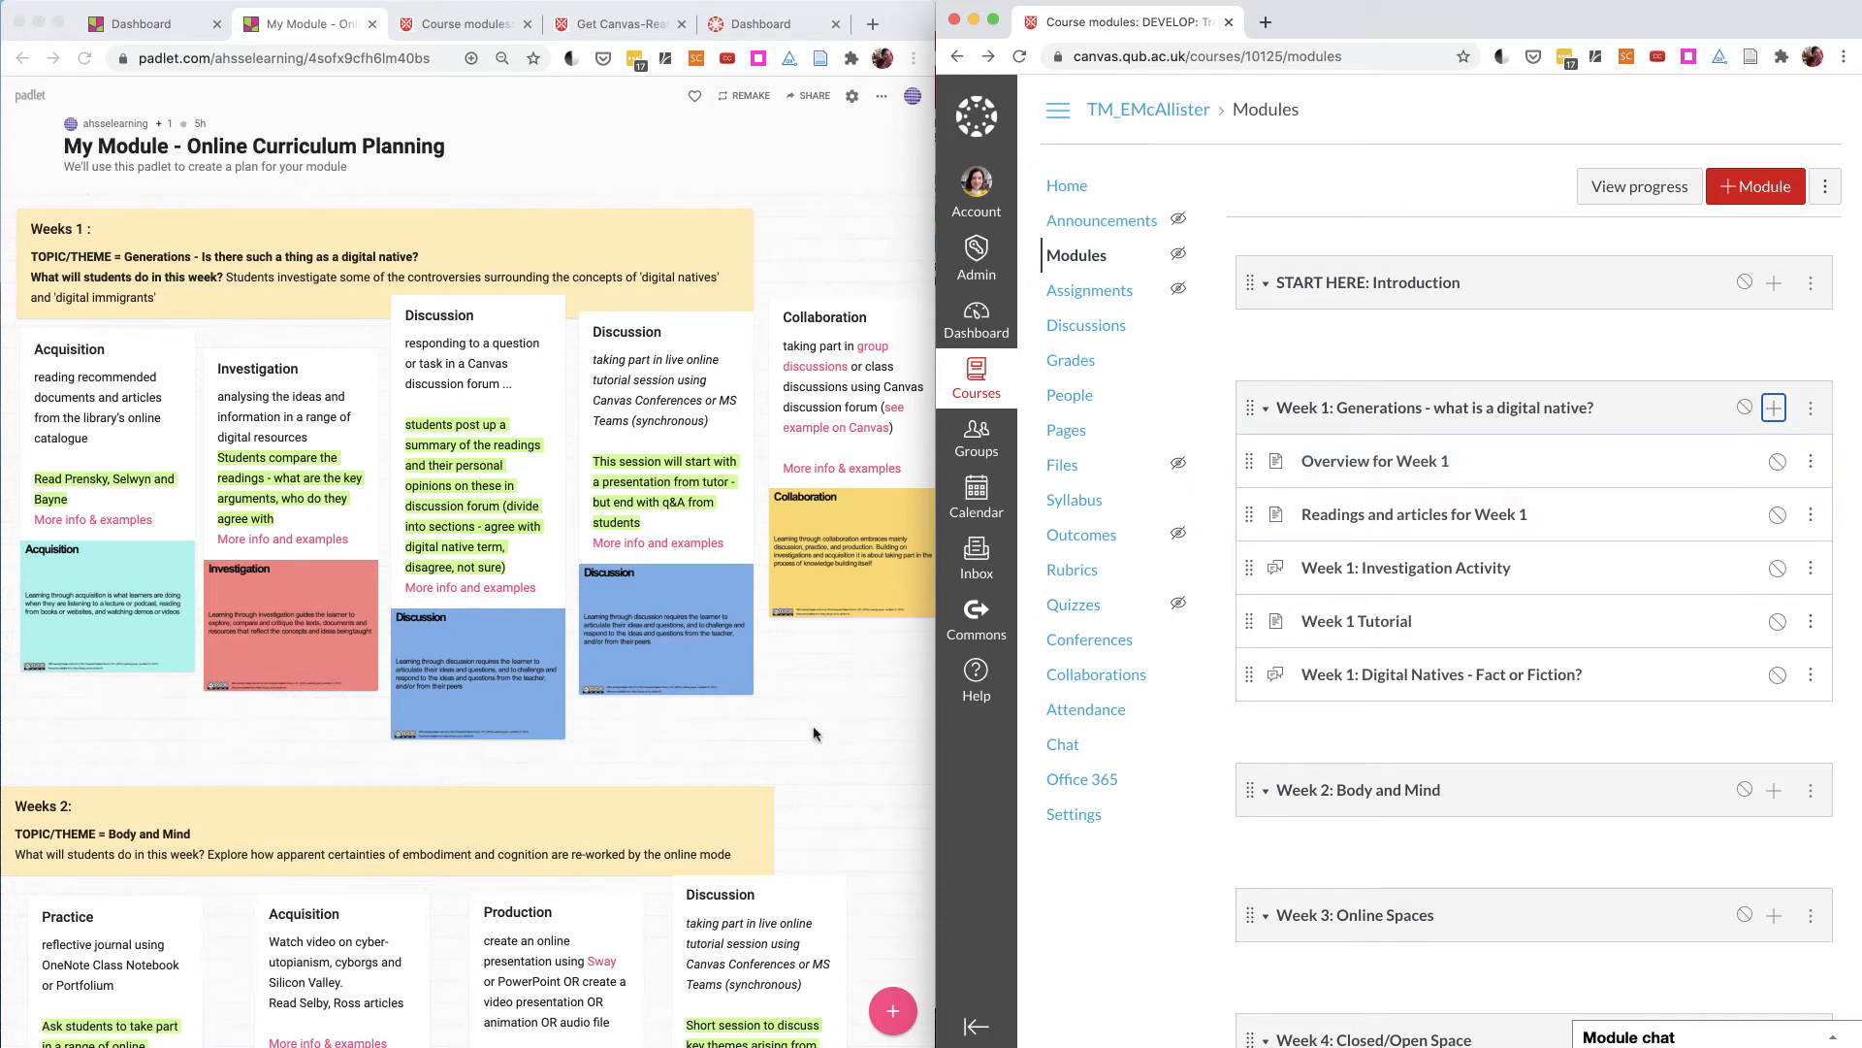
Step: Add the text "Topic for this week..." to the body of the "Overview for Week 1" page and save it
{"action": "scroll", "coordinate": [707, 638], "scroll_direction": "down", "scroll_amount": 5}
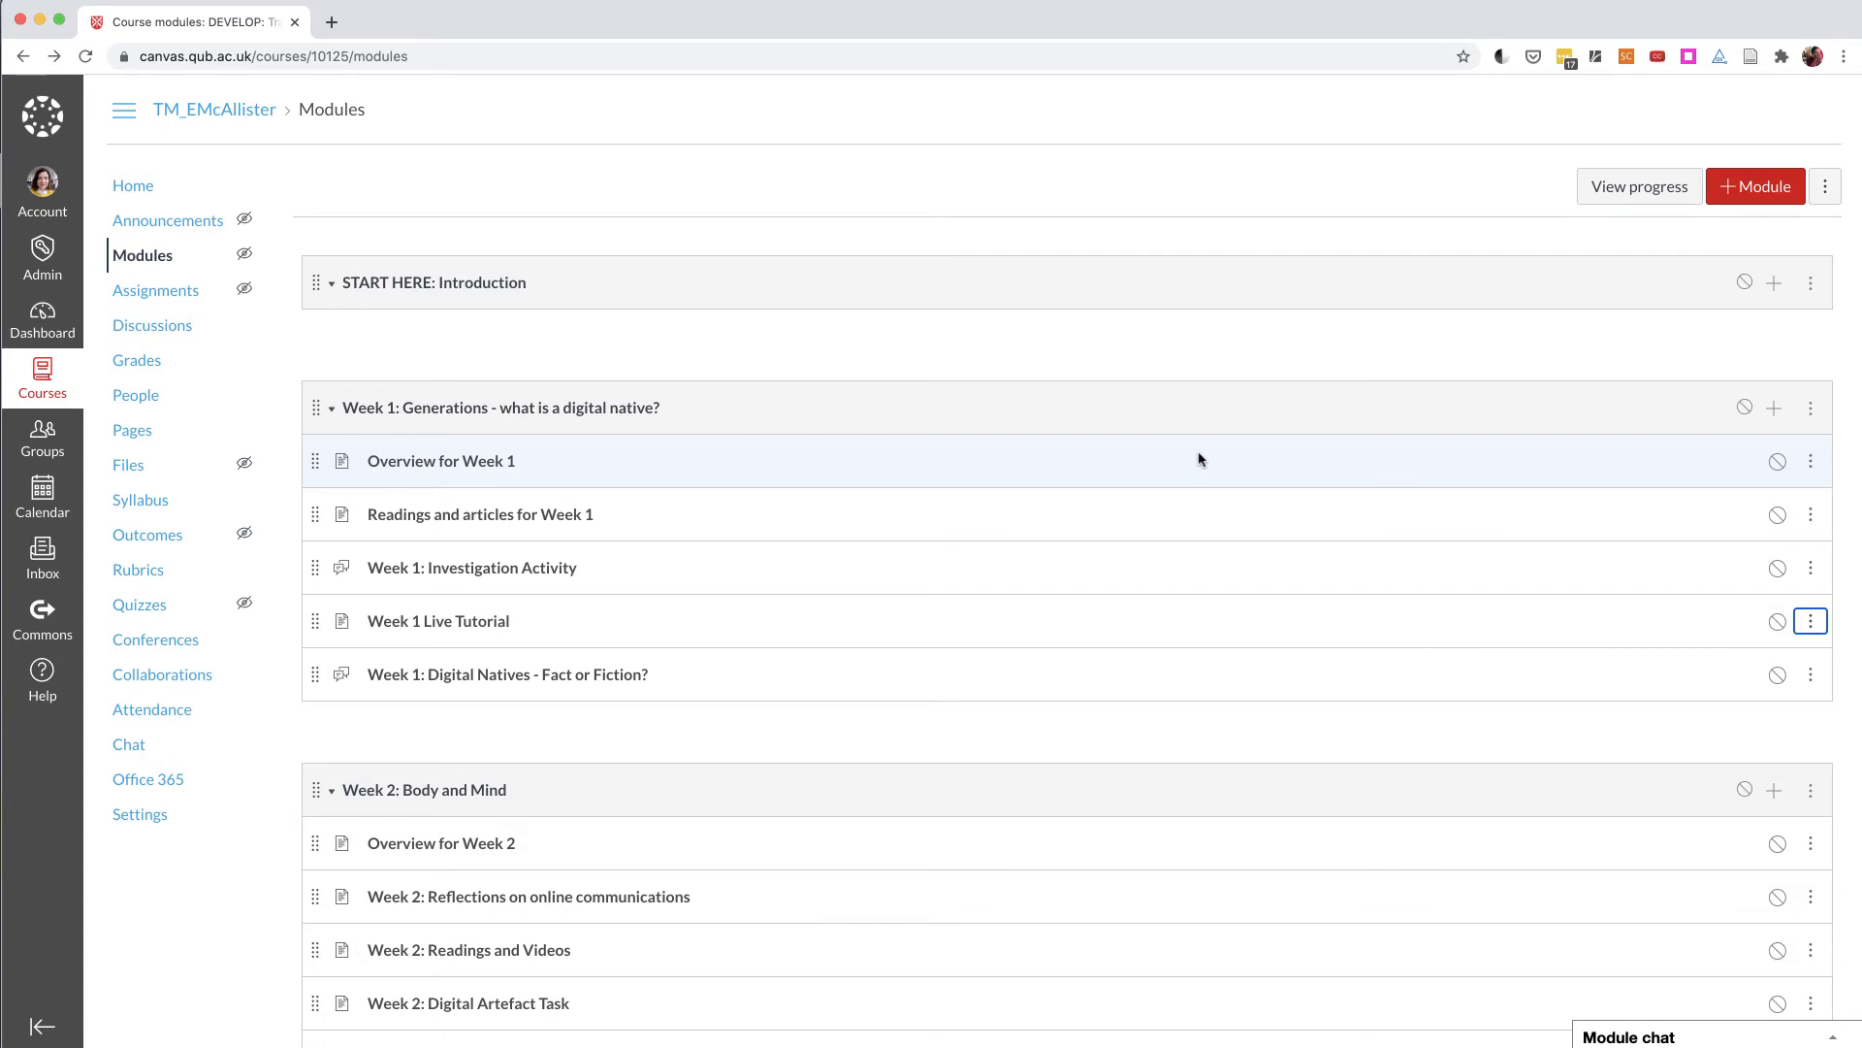
{"action": "left_click", "coordinate": [511, 463]}
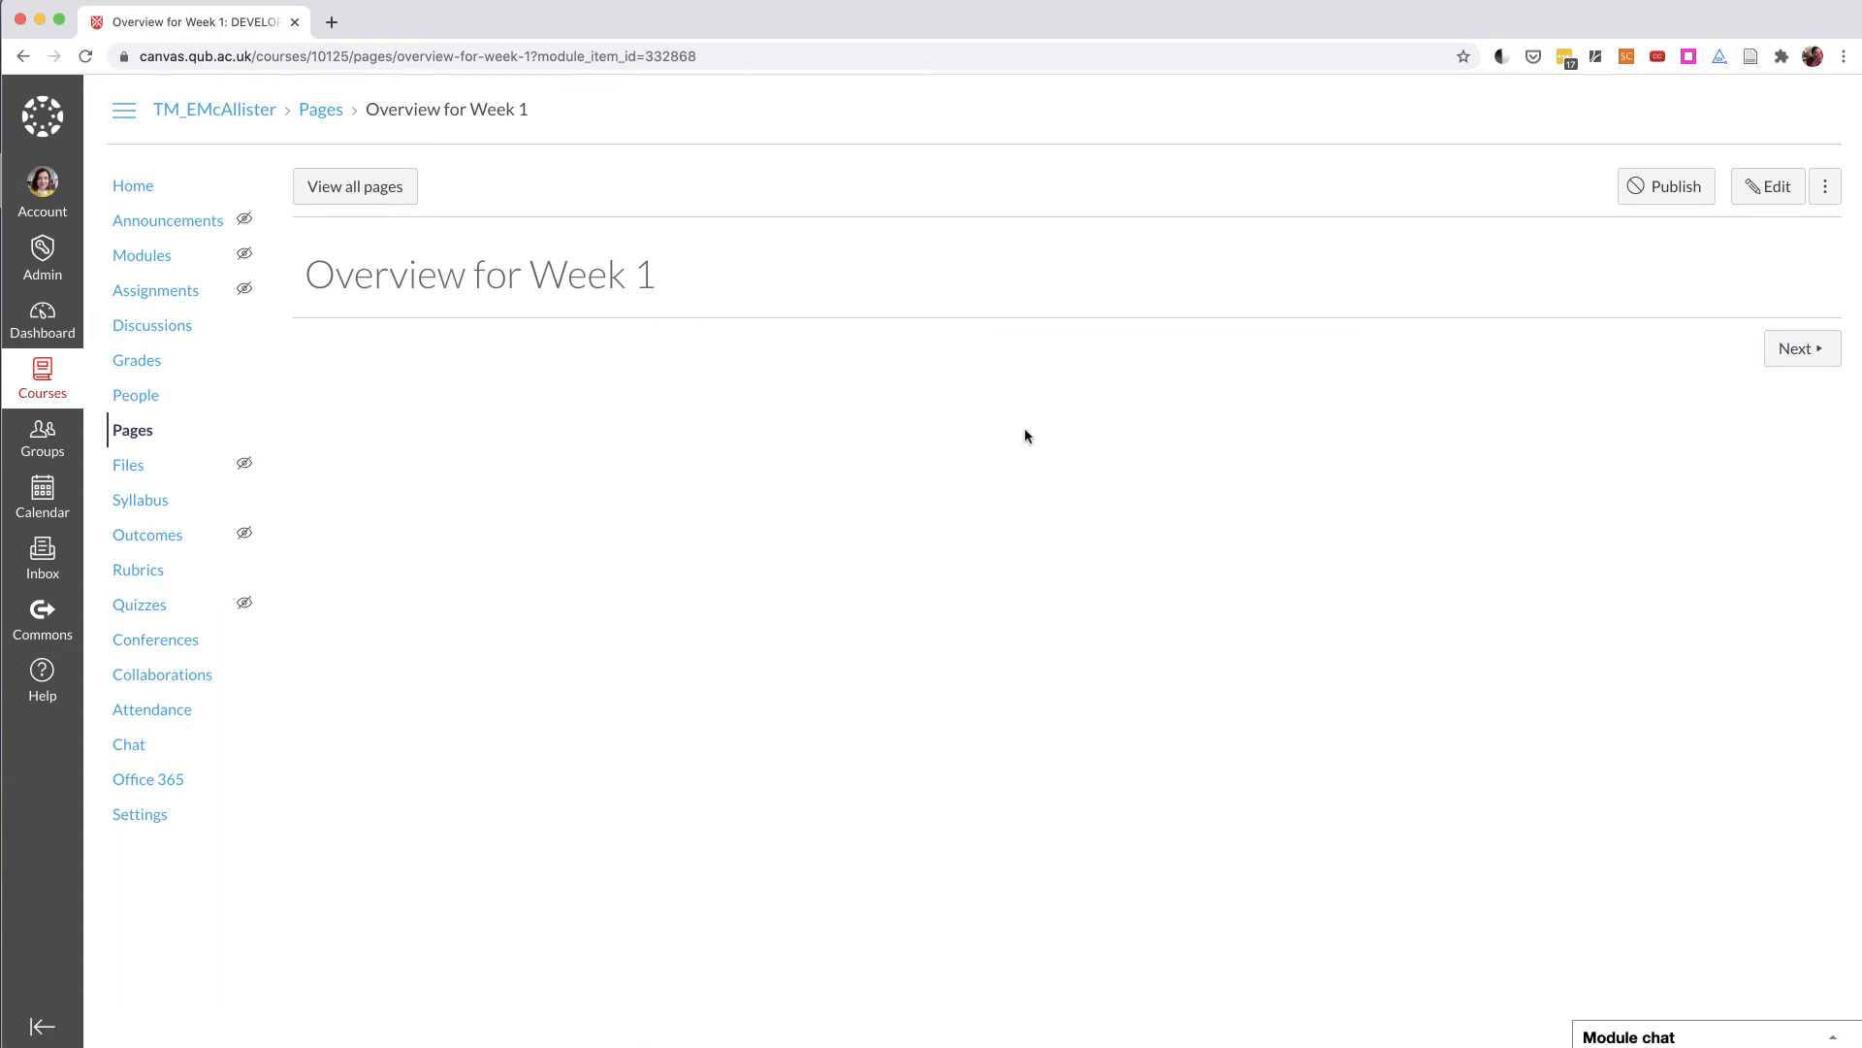
{"action": "left_click", "coordinate": [1765, 194]}
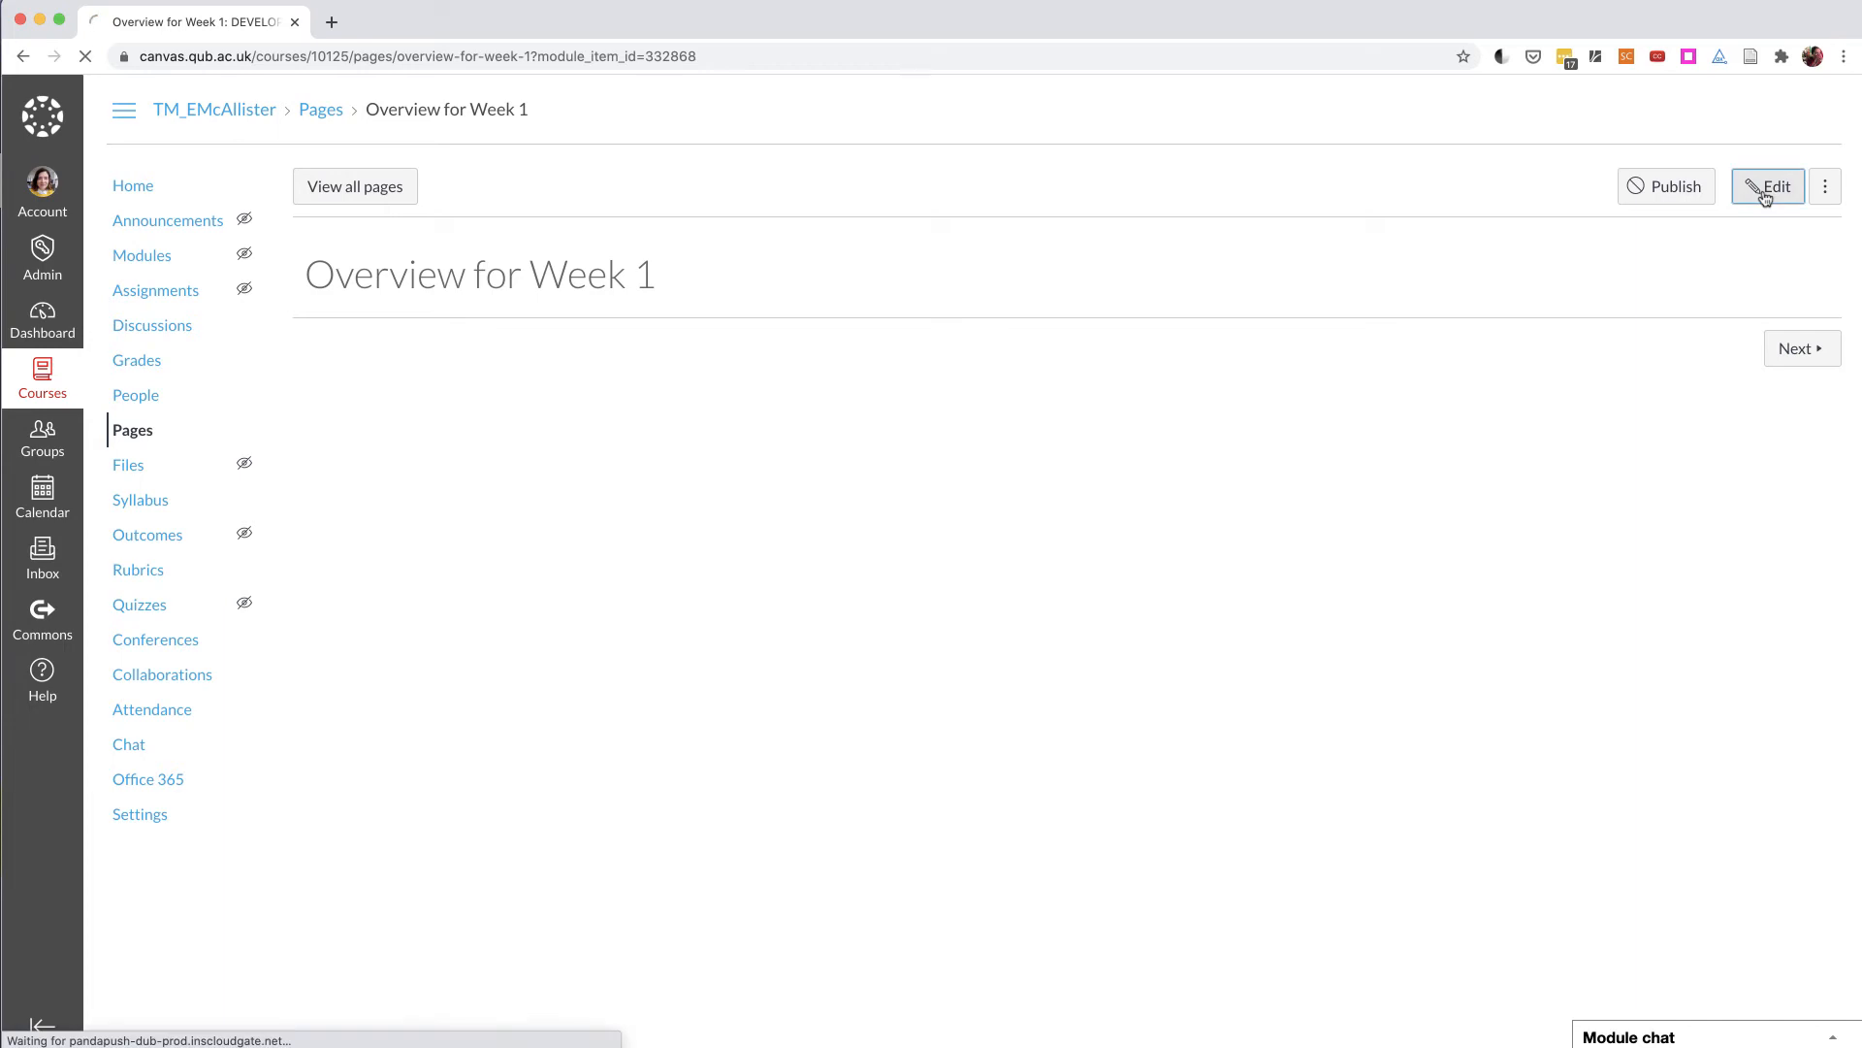
{"action": "left_click", "coordinate": [961, 440]}
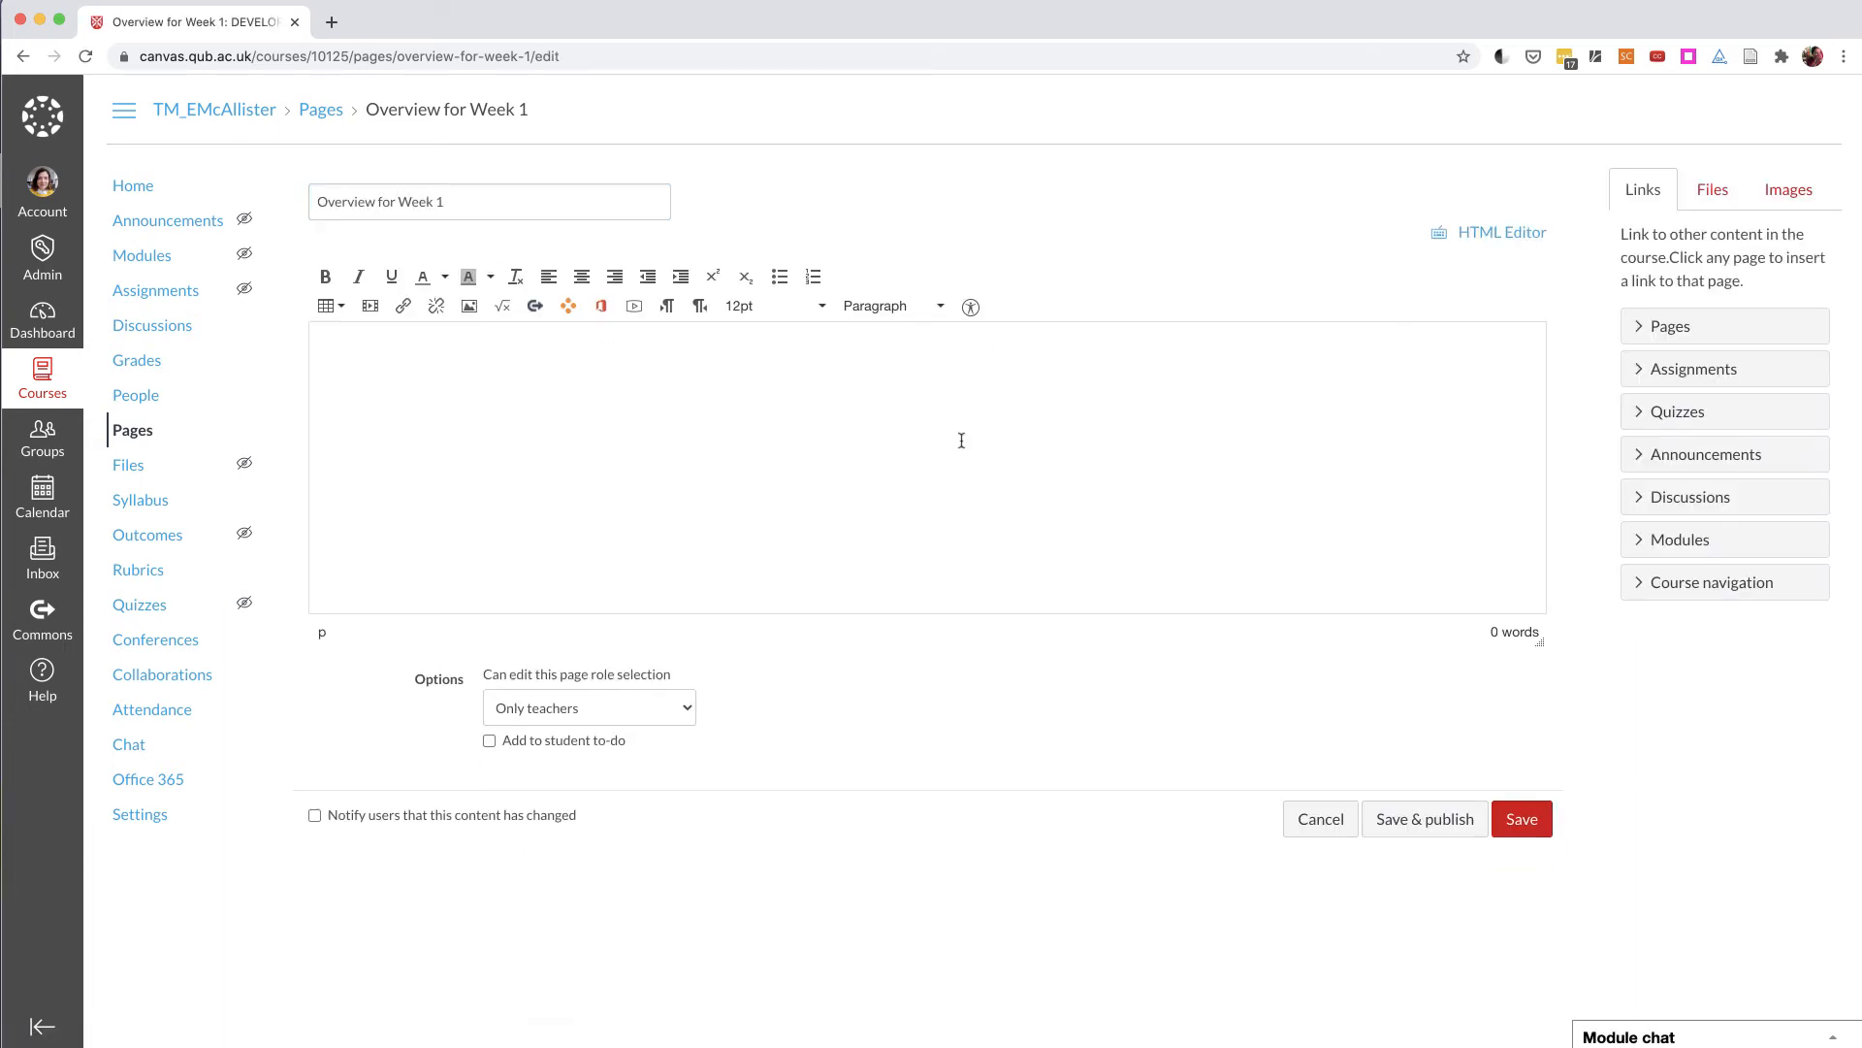
{"action": "type", "text": "Topic for this week..."}
{"action": "left_click", "coordinate": [1518, 820]}
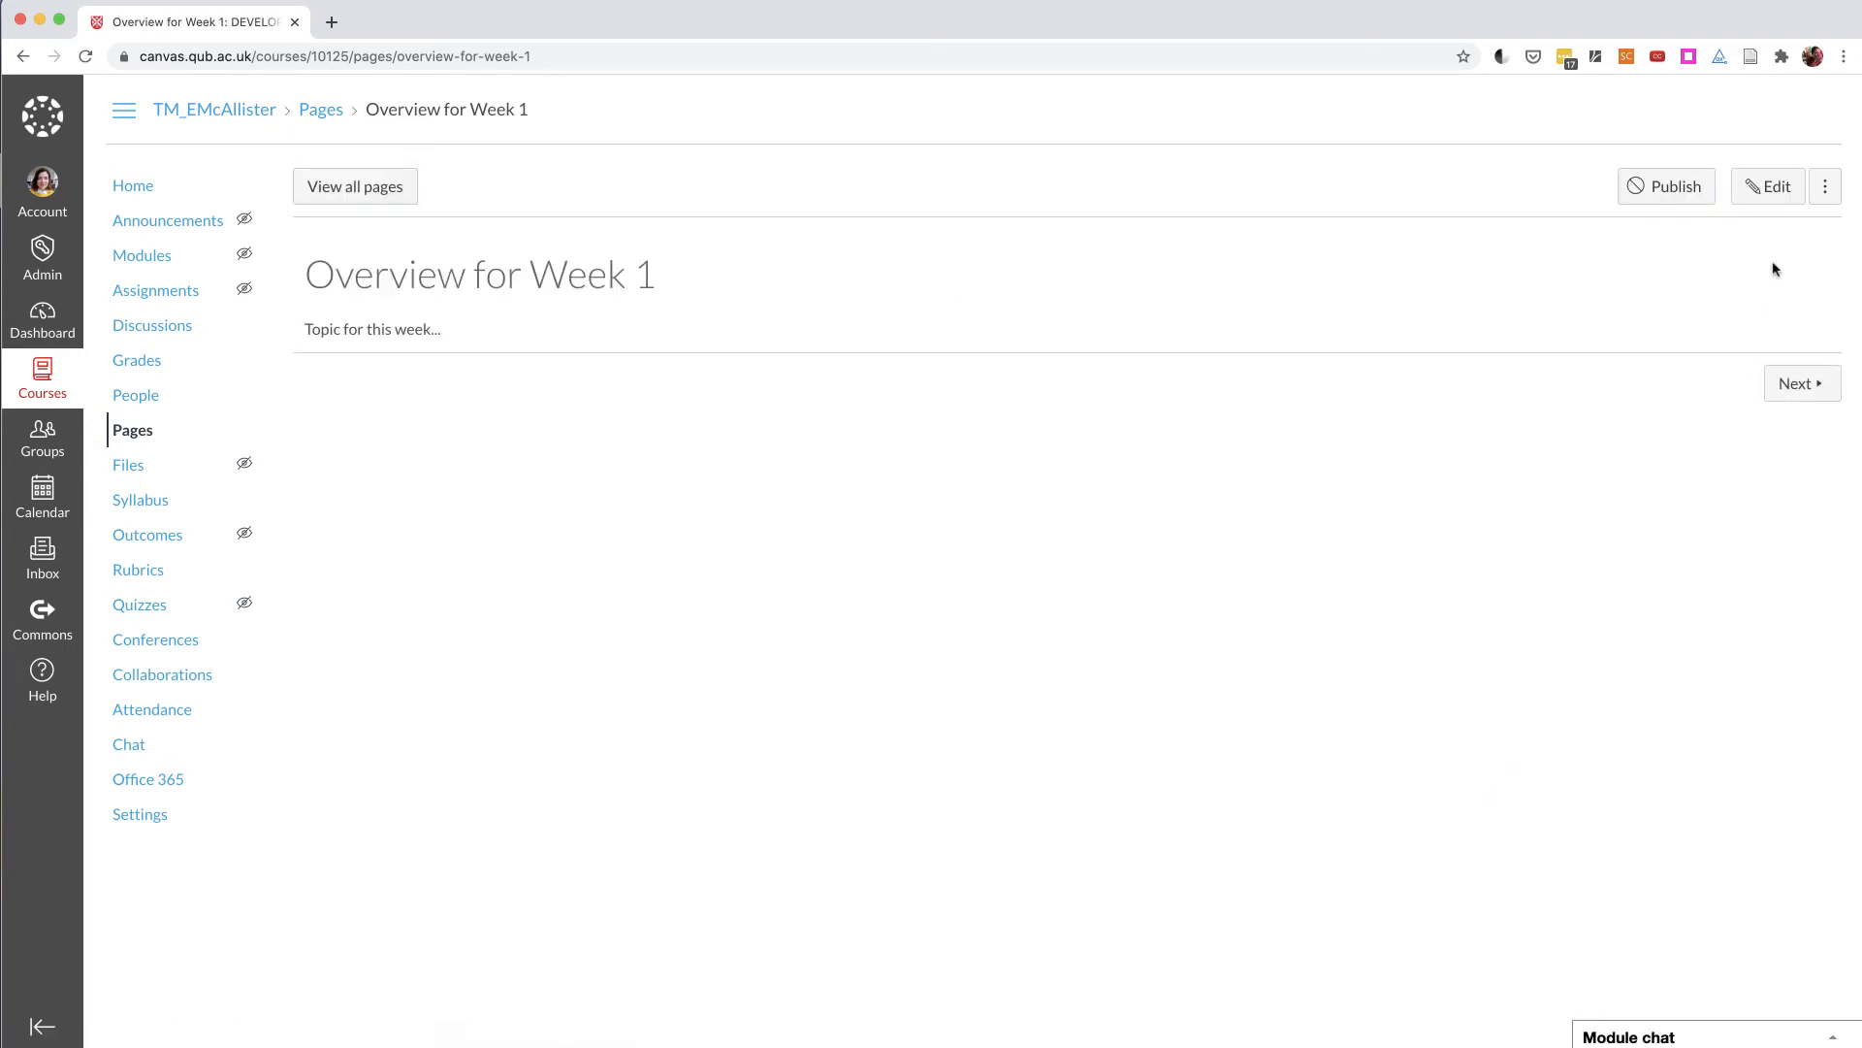
Step: Return to the course modules and open the "Week 1 Live Tutorial" page's content for editing
{"action": "left_click", "coordinate": [151, 256]}
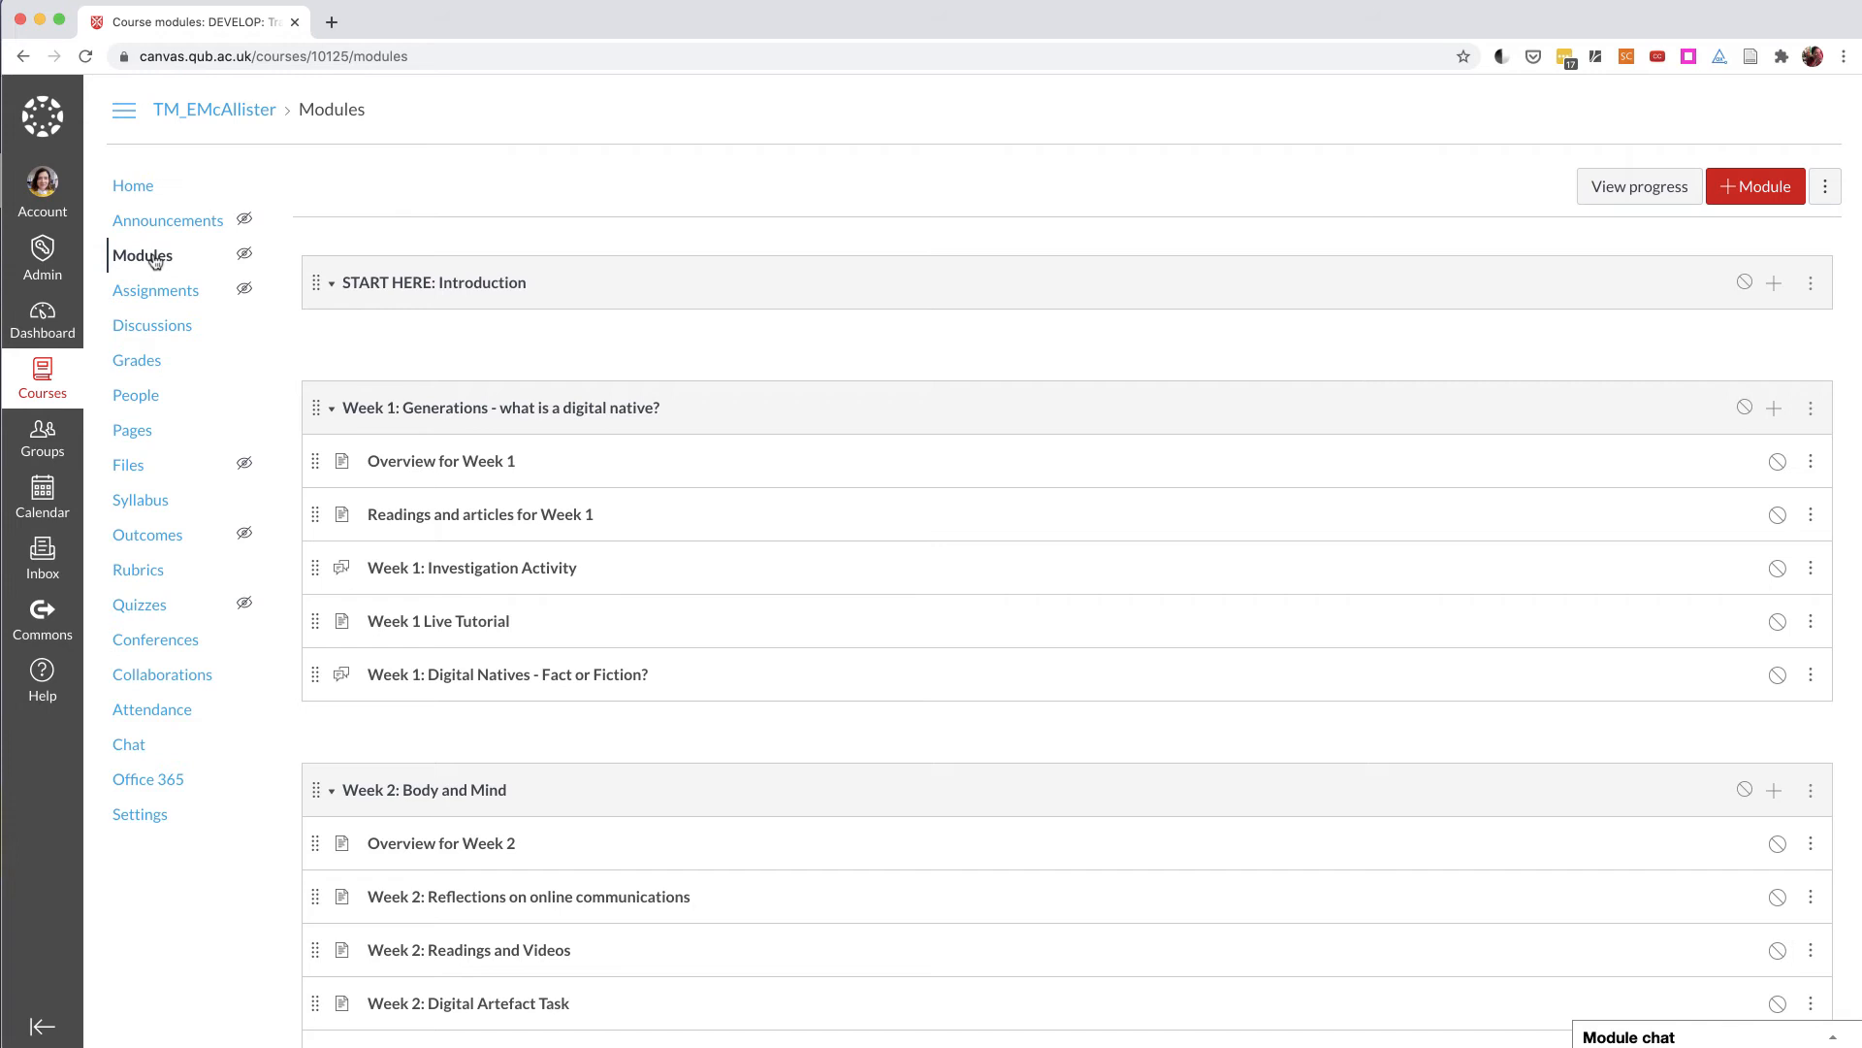
{"action": "left_click", "coordinate": [395, 630]}
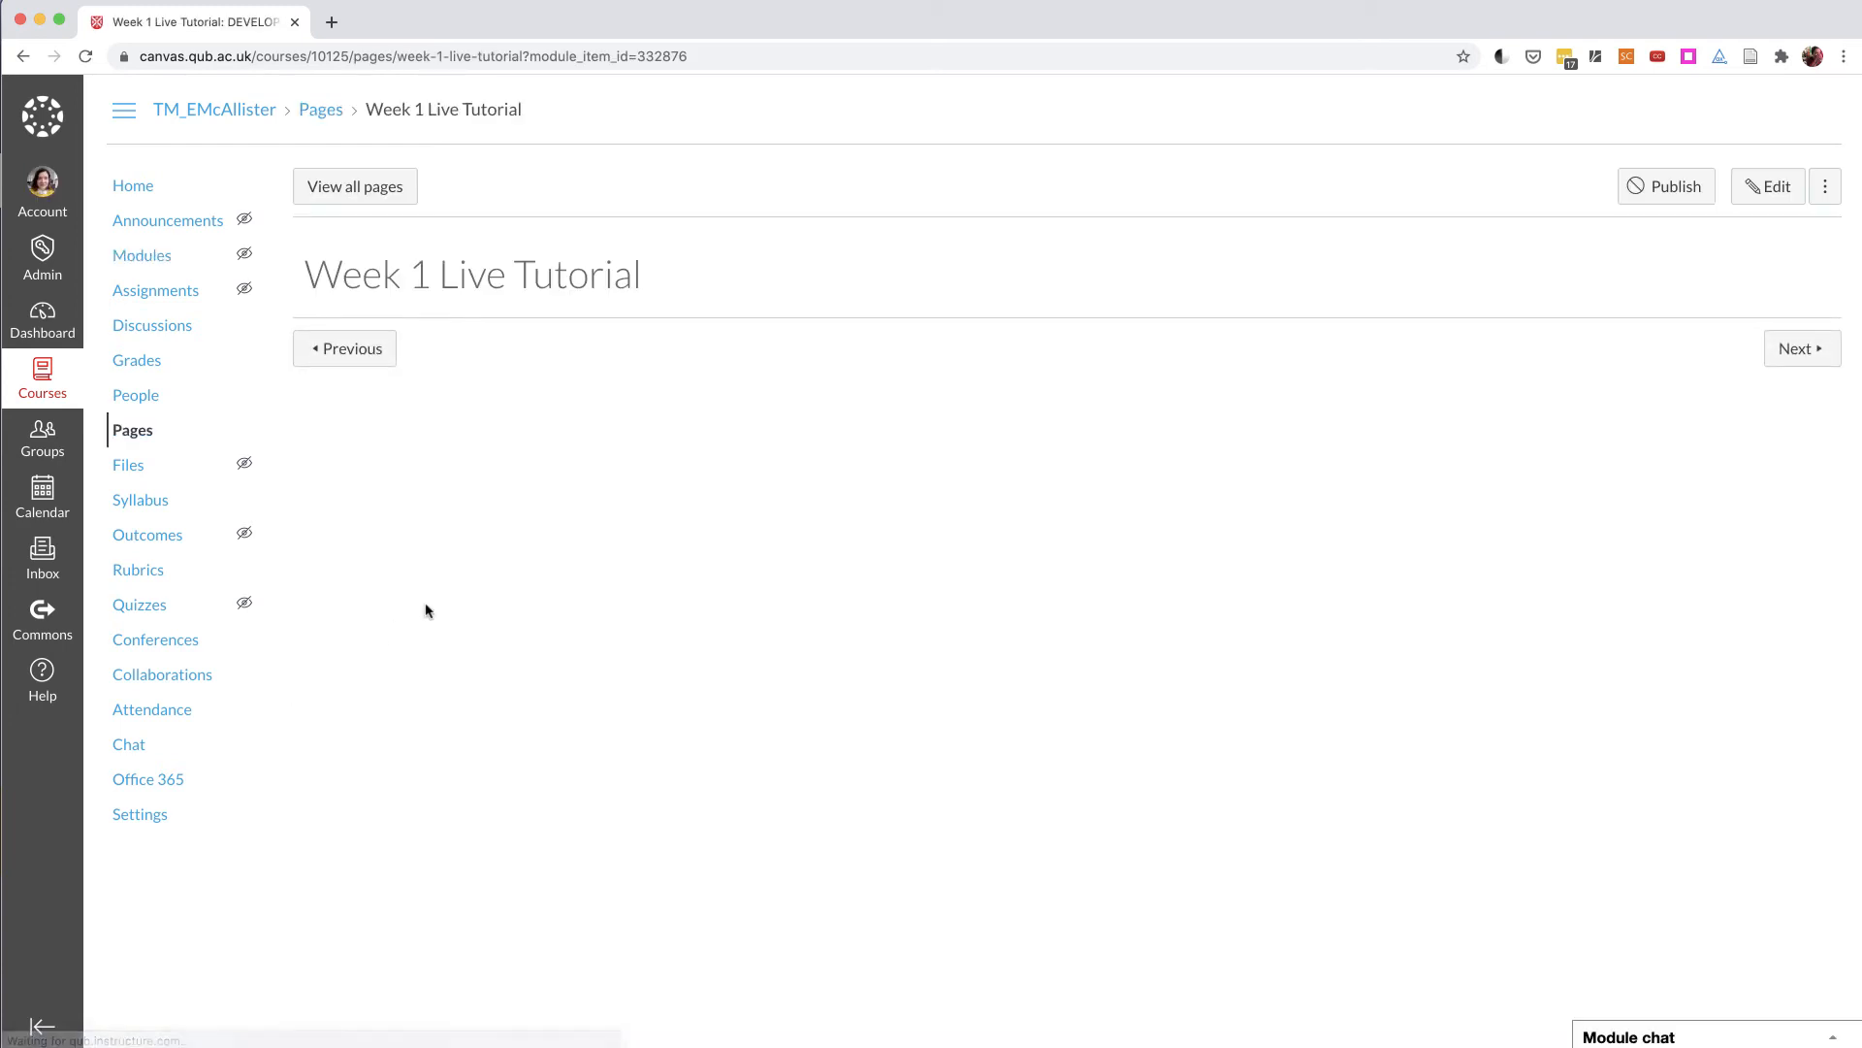
{"action": "left_click", "coordinate": [1753, 184]}
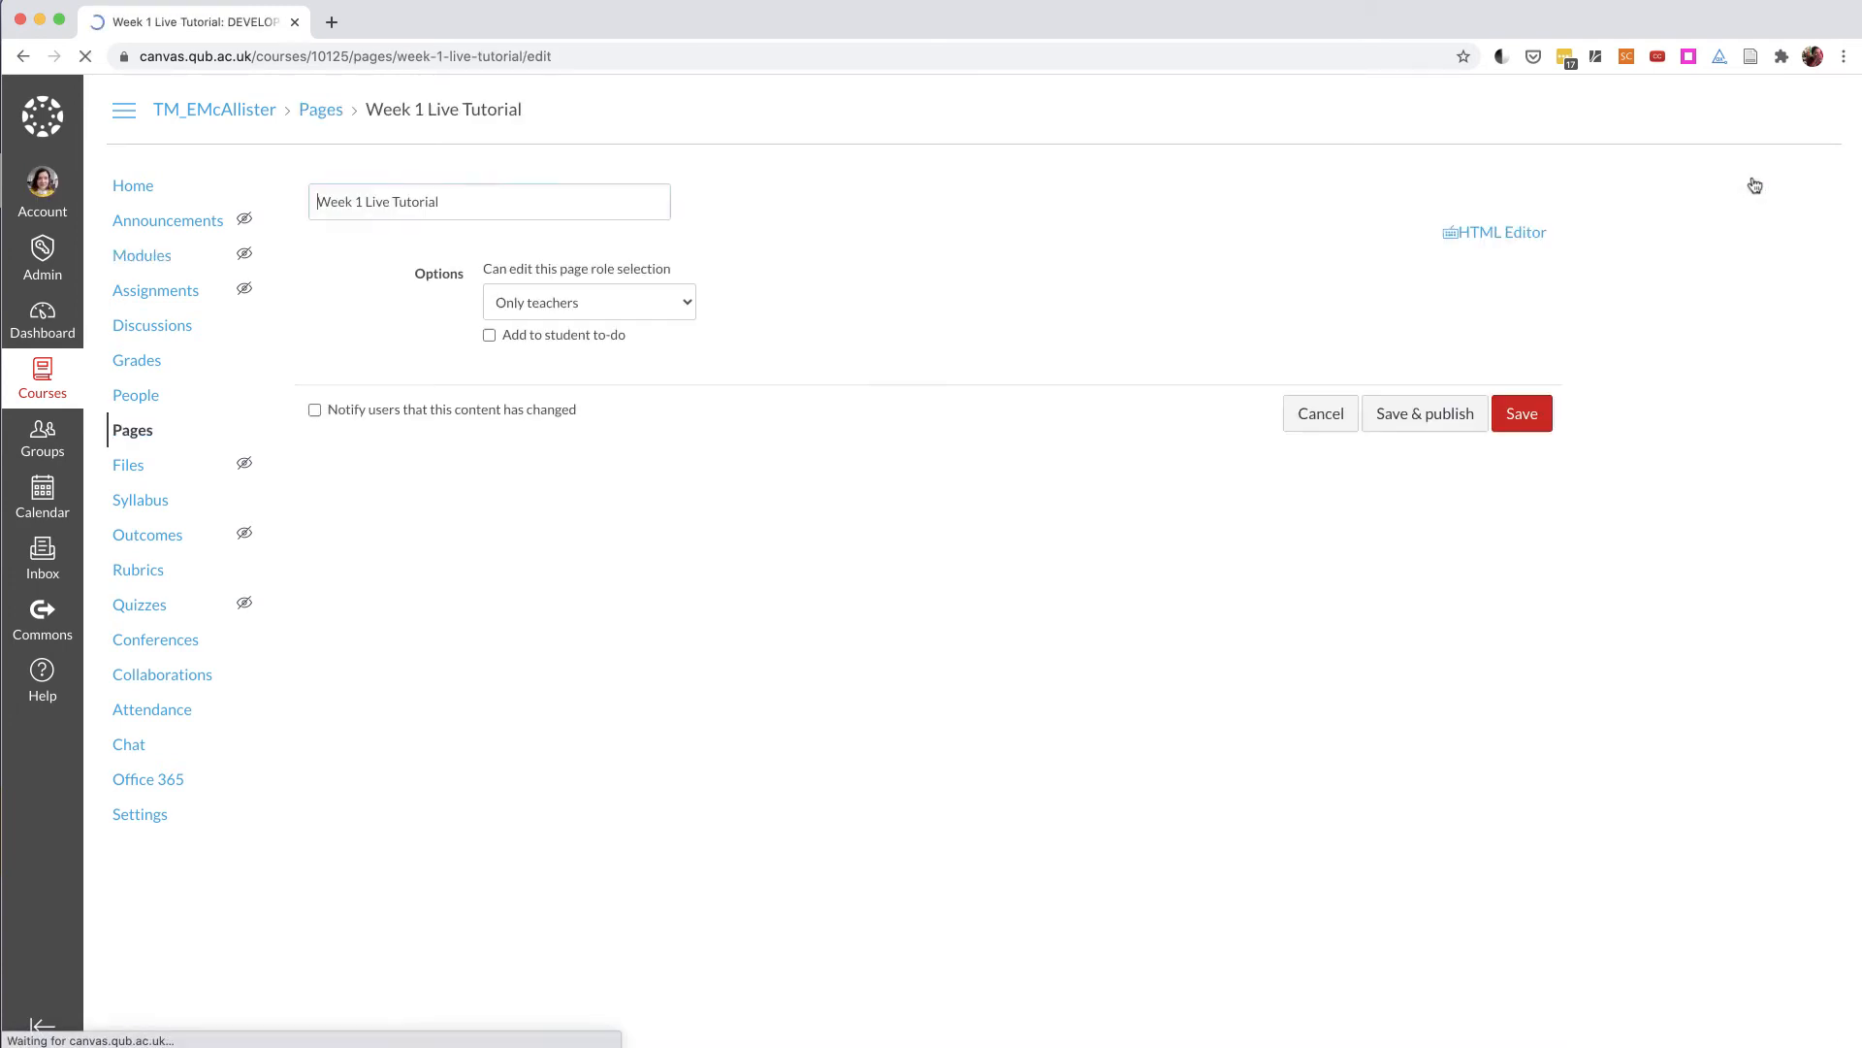
{"action": "left_click", "coordinate": [907, 439]}
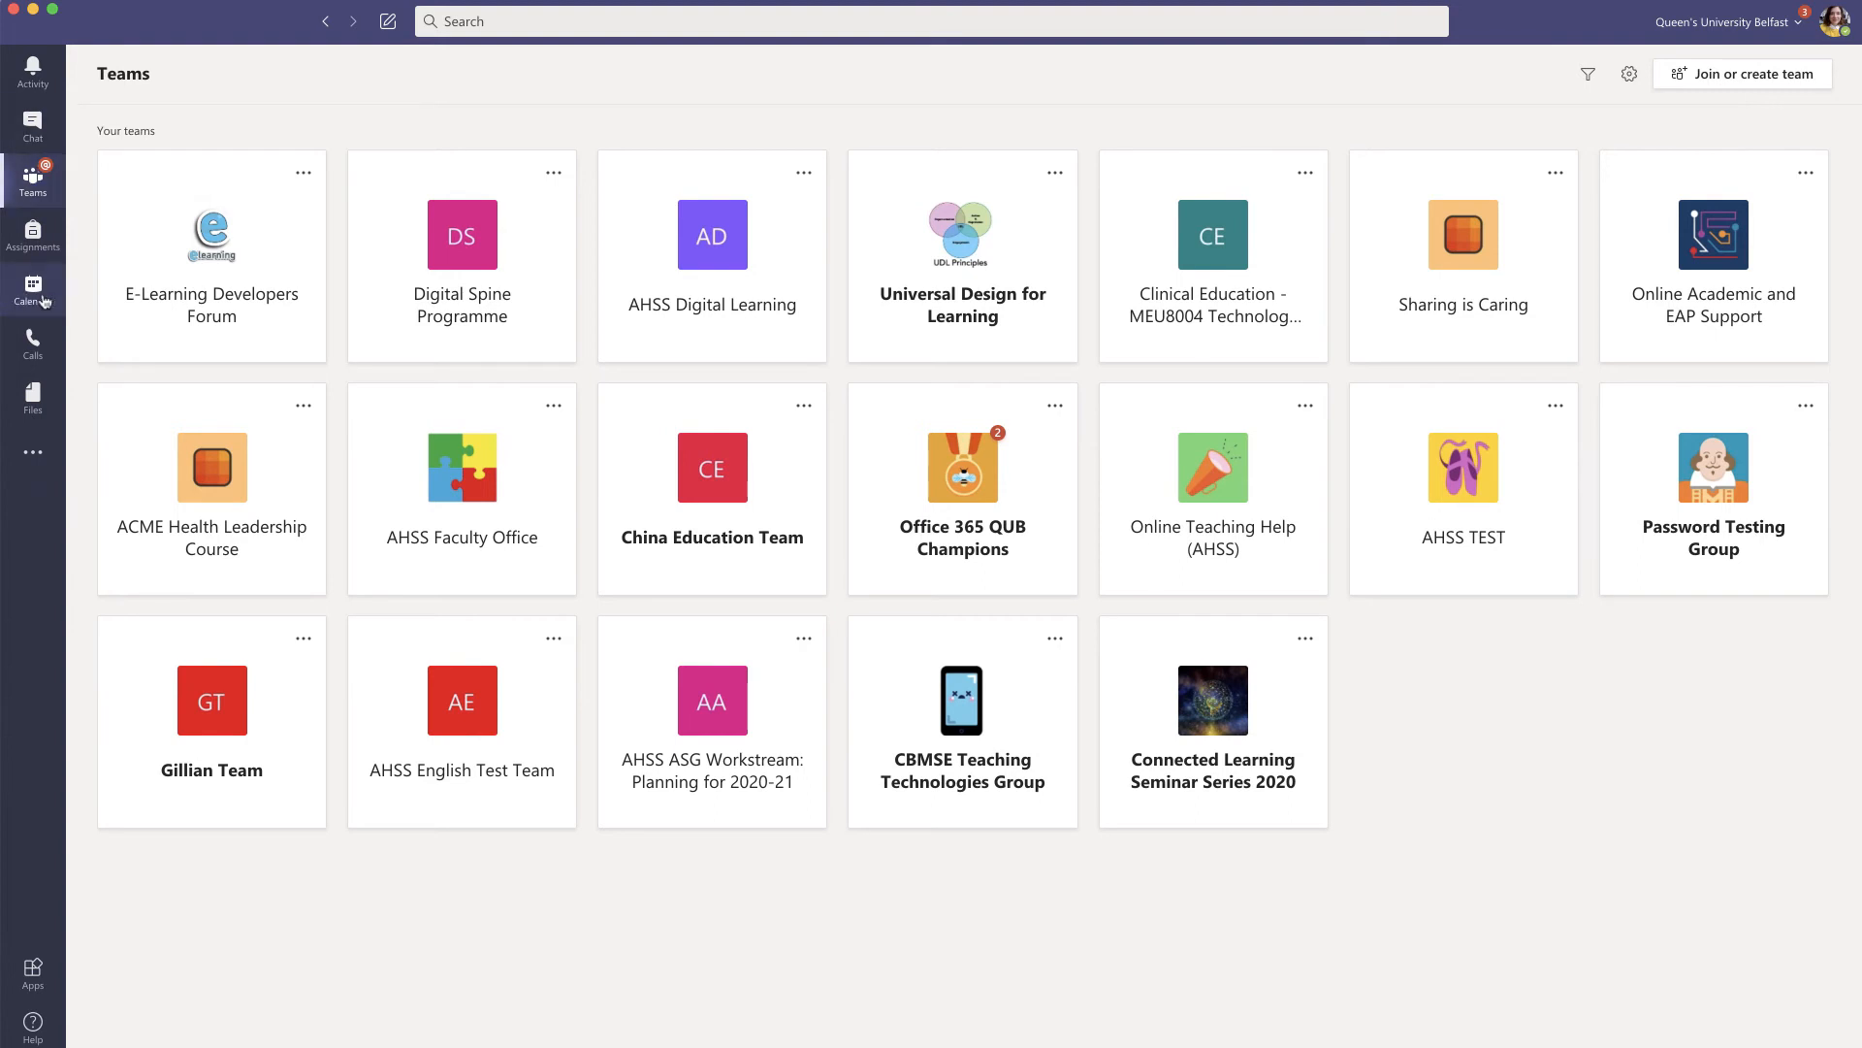
Step: Switch to Microsoft Teams and bring up the calendar week of 21–25 September 2020 at the "Week 1 Tutorial" meeting on Thursday
{"action": "left_click", "coordinate": [44, 301]}
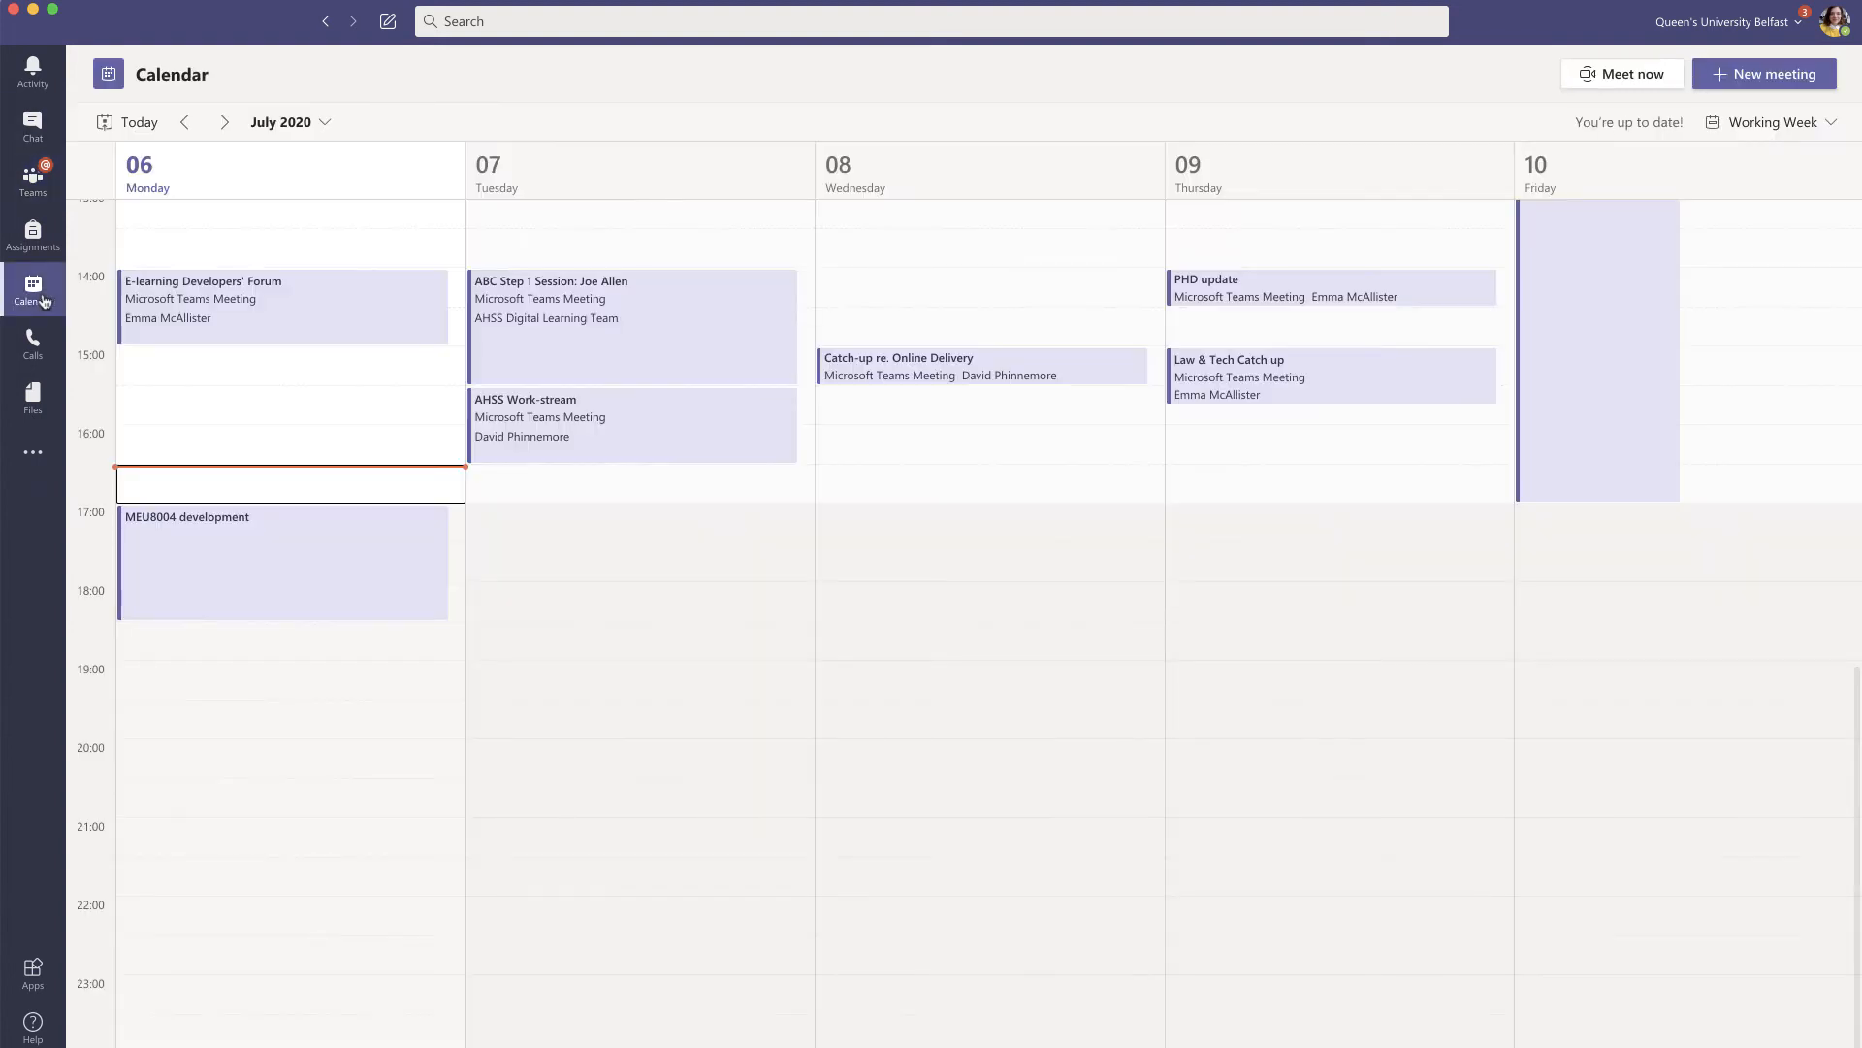
{"action": "left_click", "coordinate": [225, 122]}
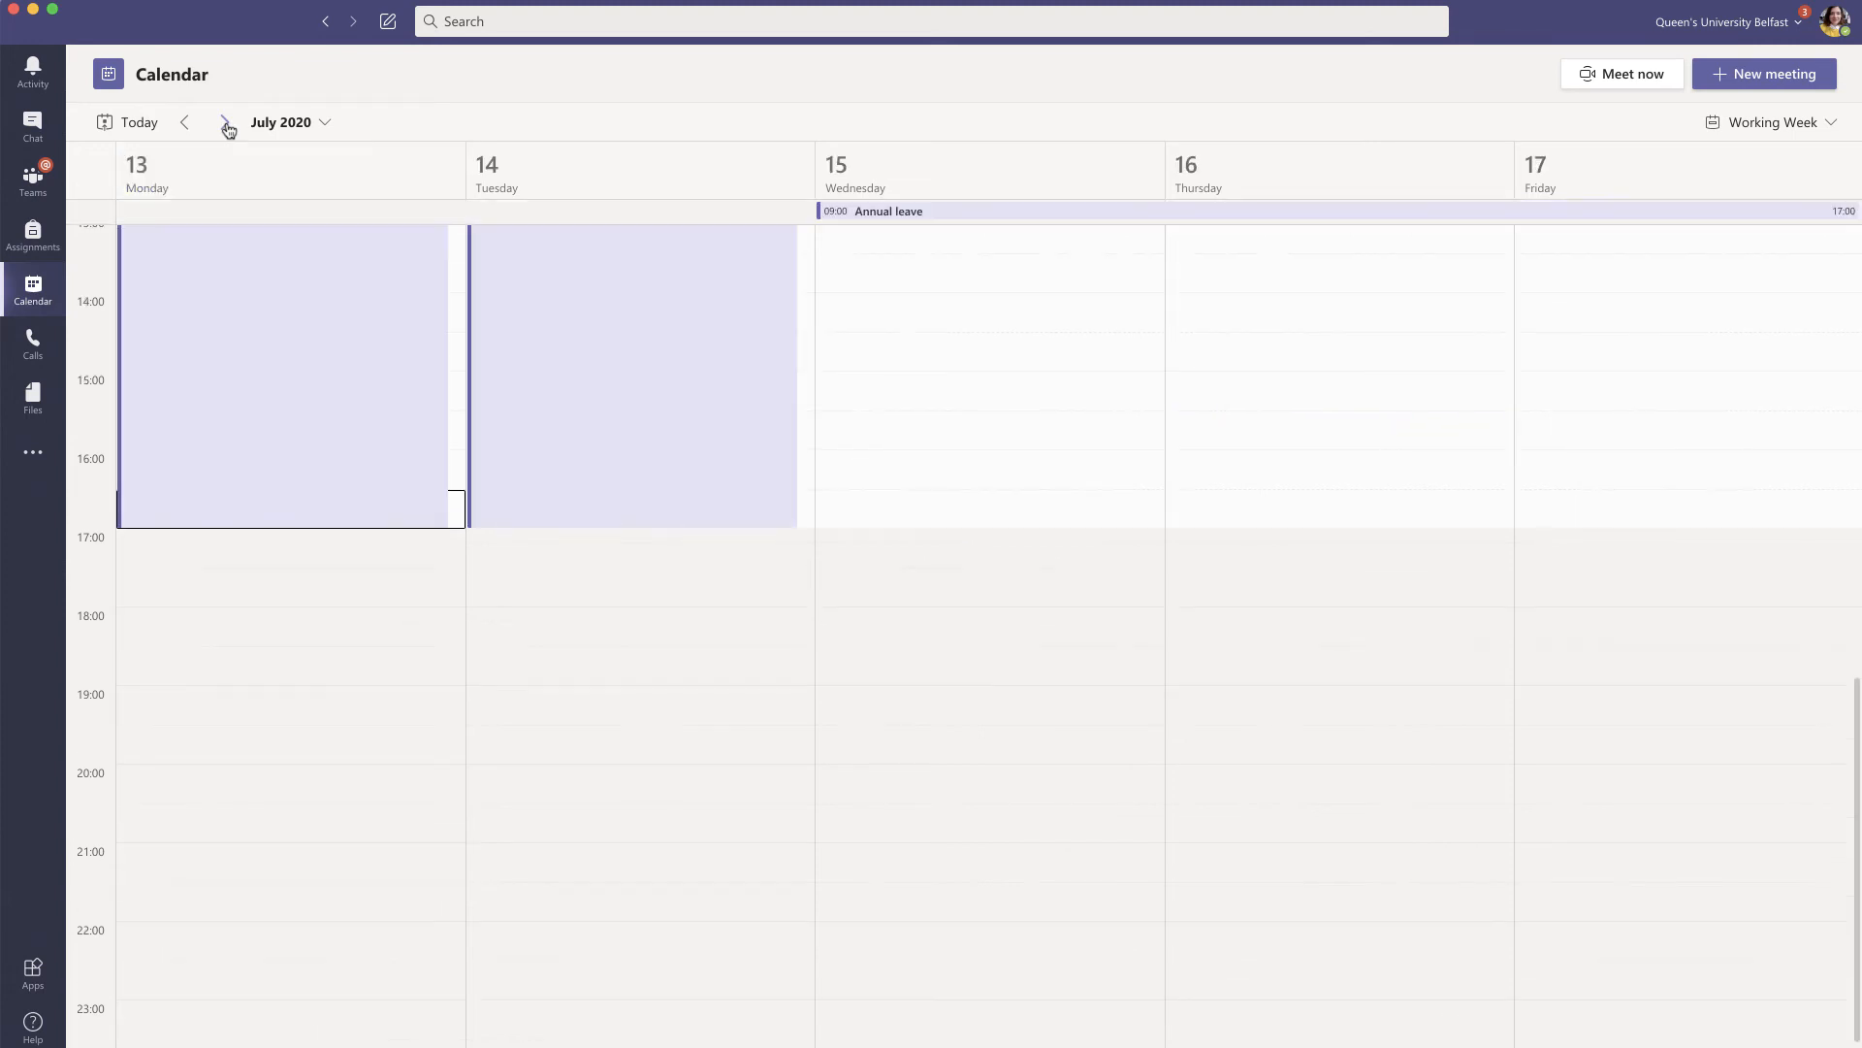
{"action": "left_click", "coordinate": [225, 122]}
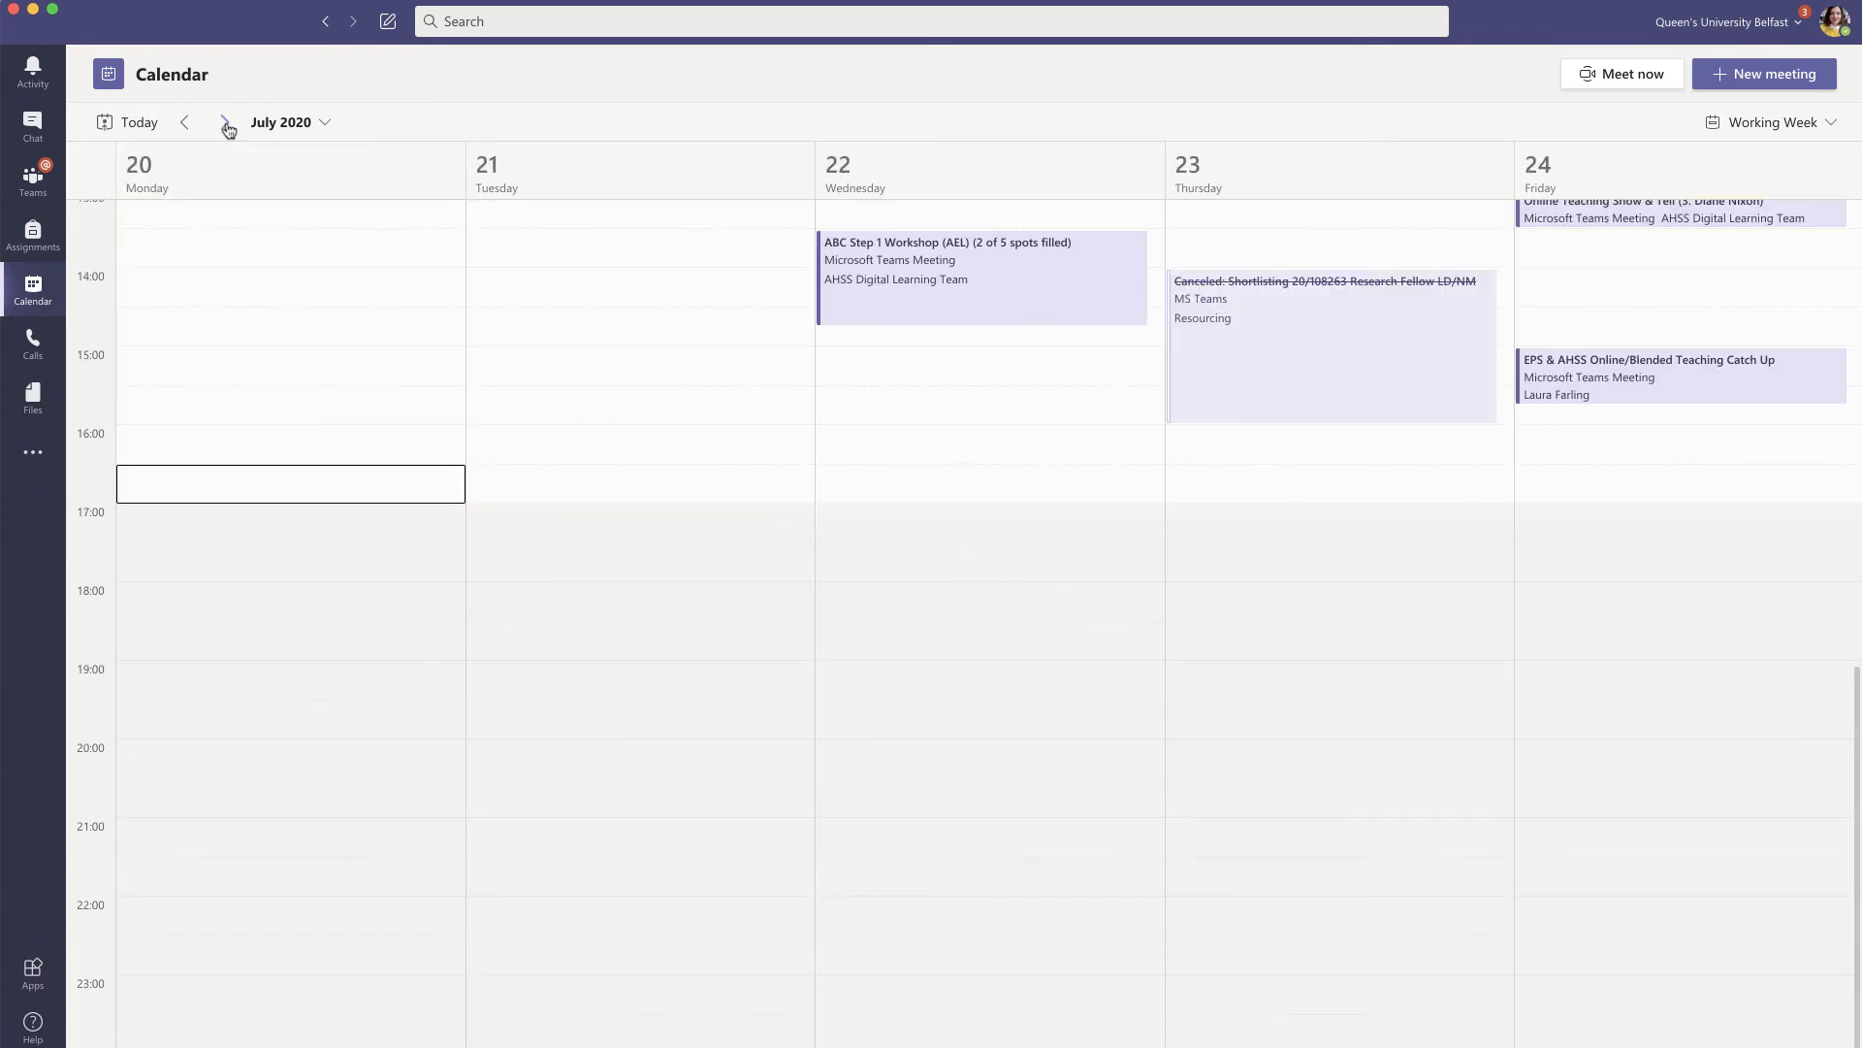
{"action": "left_click", "coordinate": [225, 122]}
{"action": "left_click", "coordinate": [275, 124]}
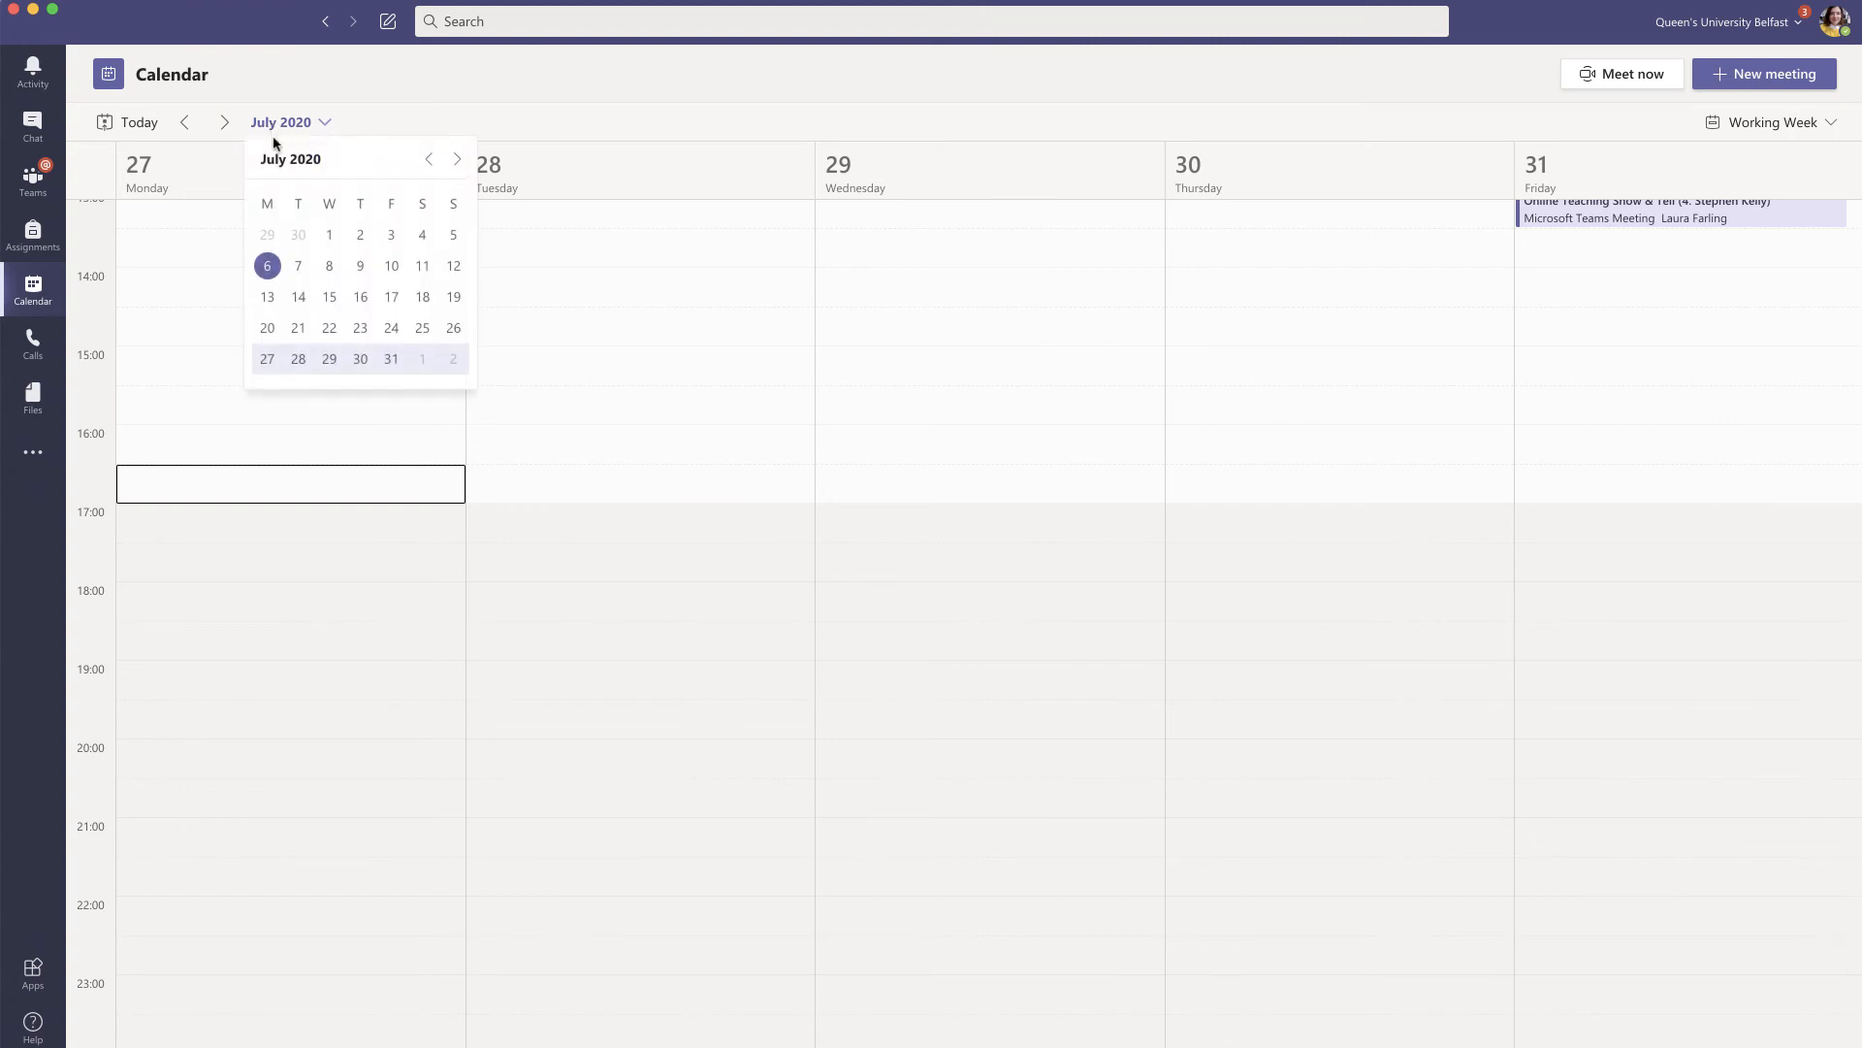
{"action": "left_click", "coordinate": [459, 161]}
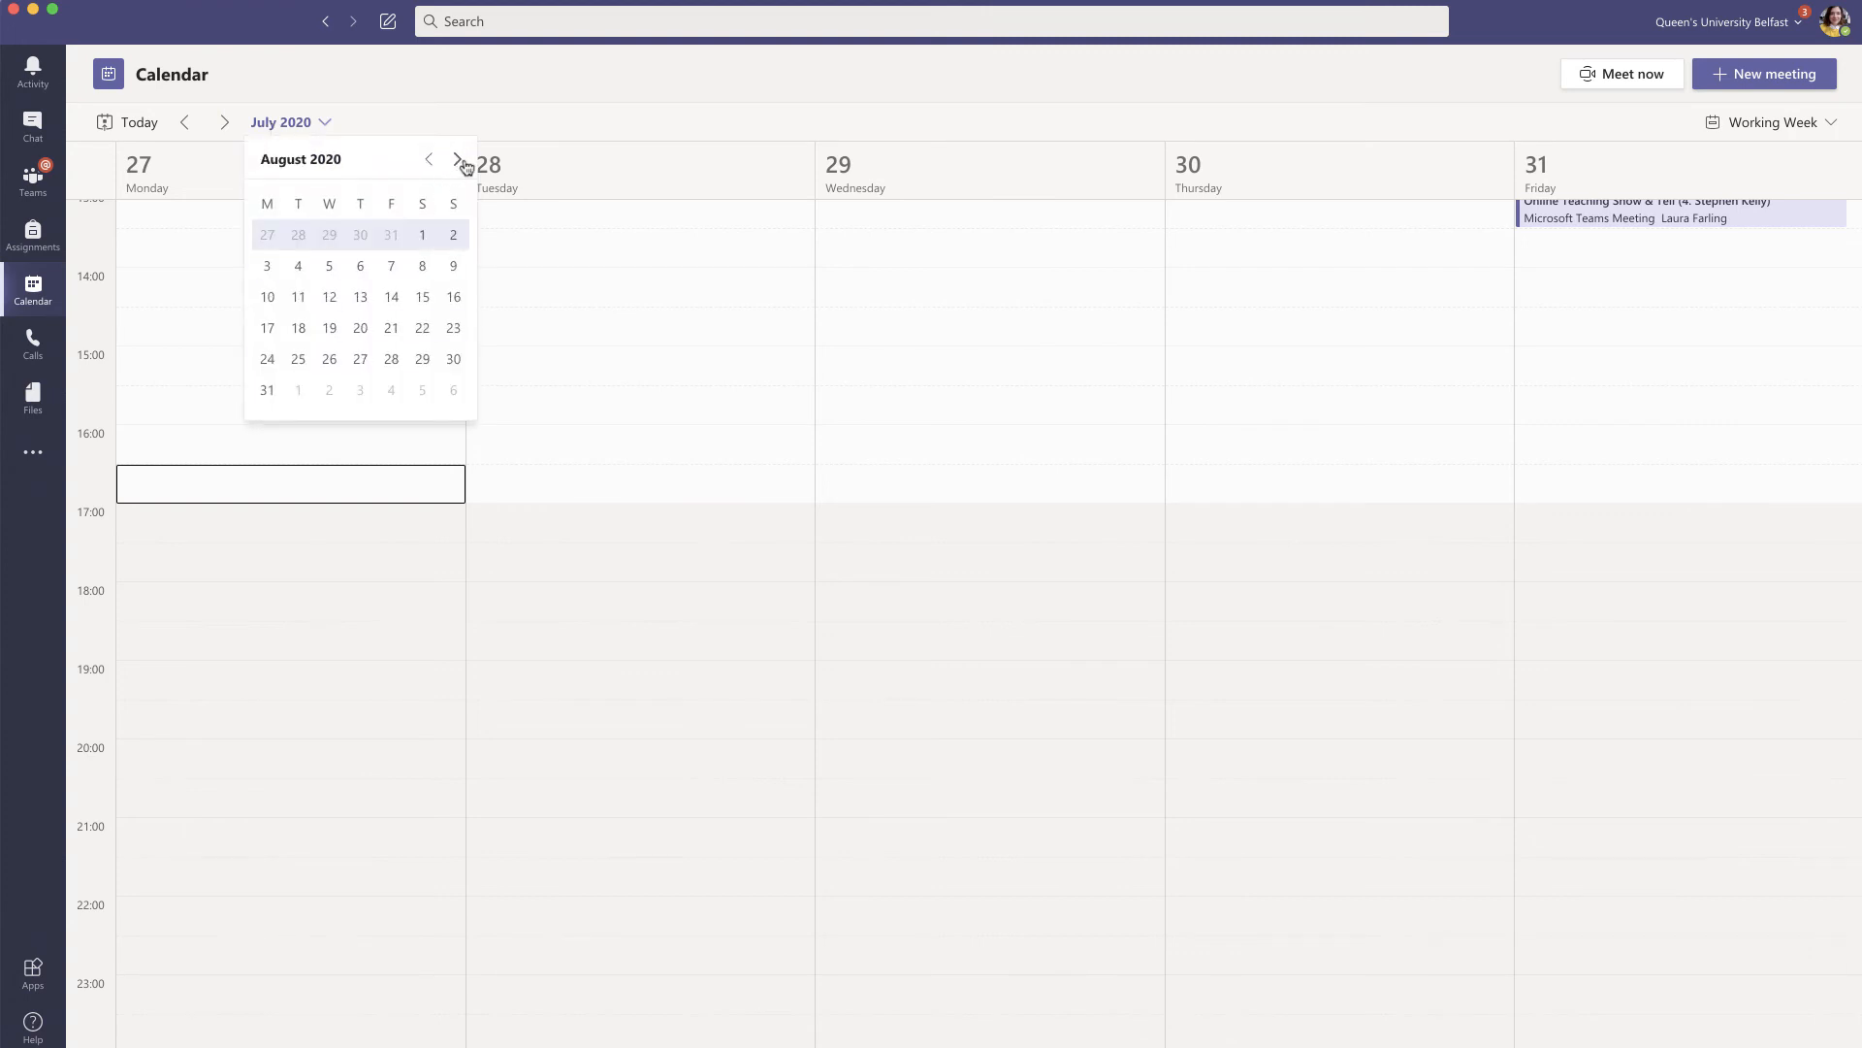
{"action": "left_click", "coordinate": [459, 161]}
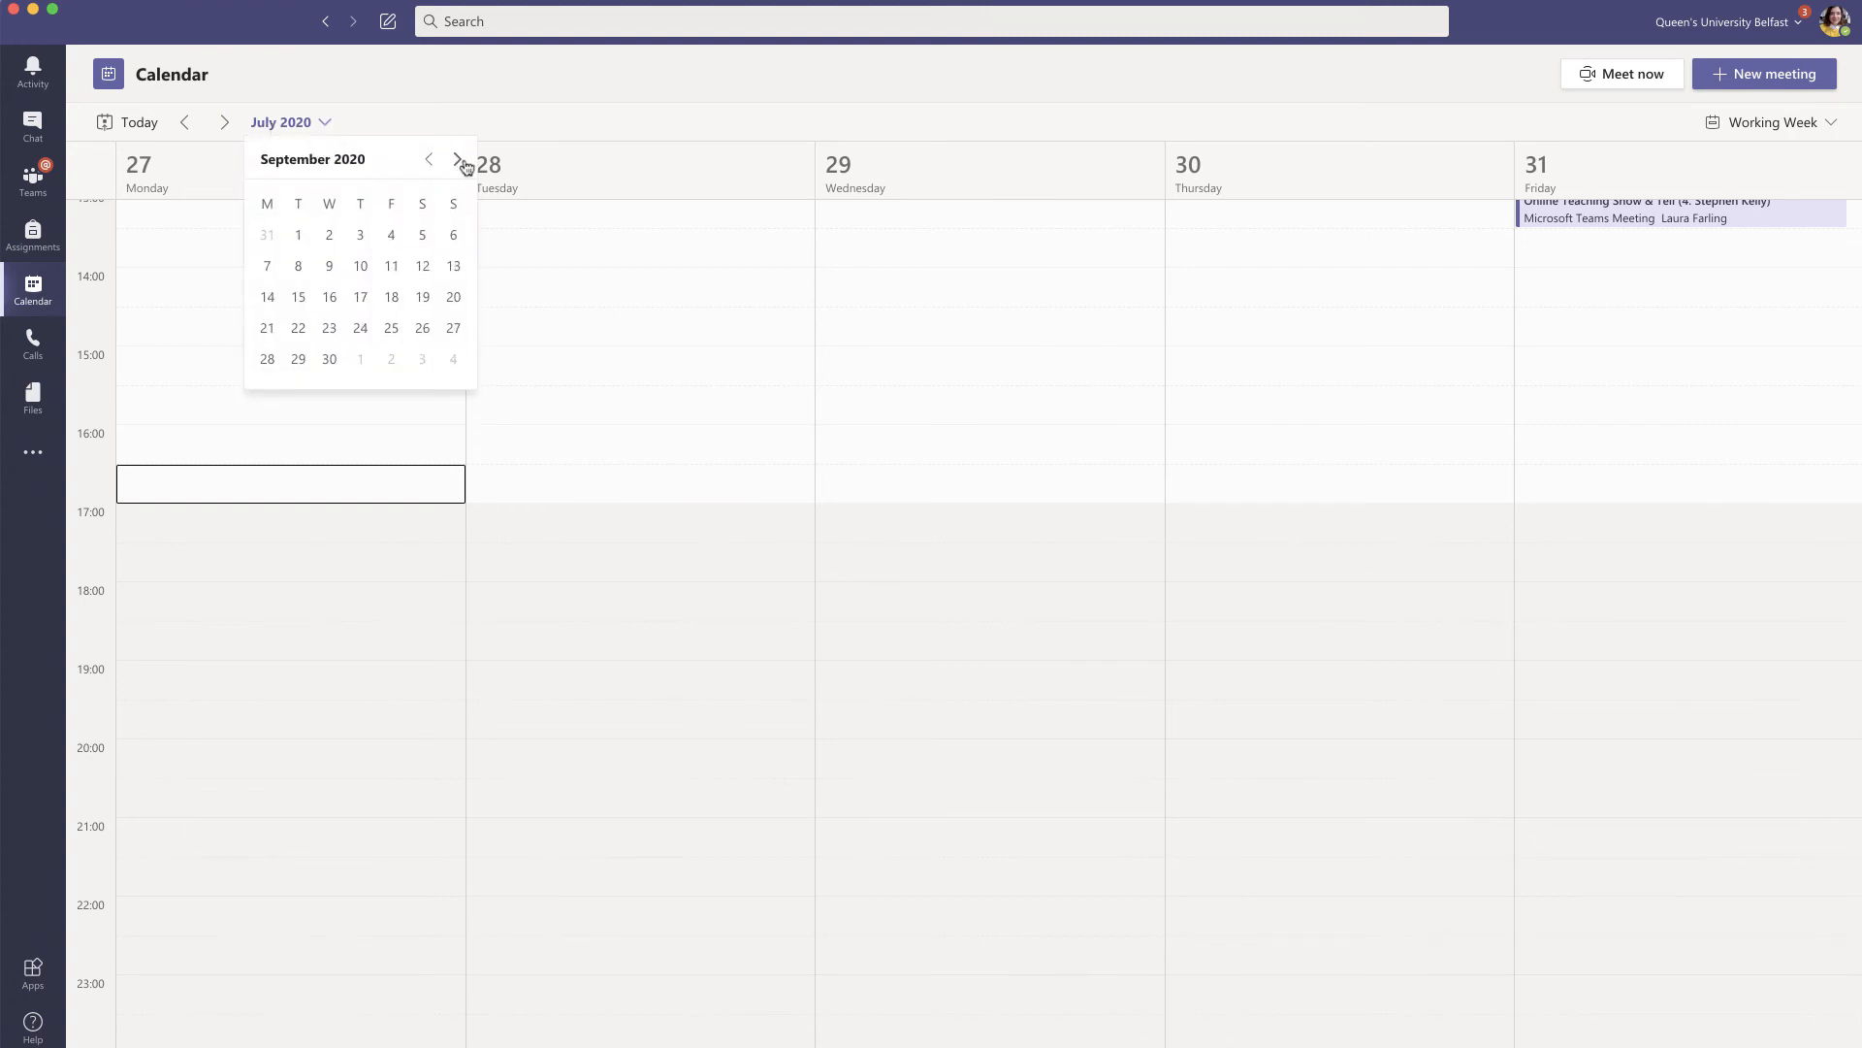
{"action": "left_click", "coordinate": [389, 327]}
{"action": "scroll", "coordinate": [445, 336], "scroll_direction": "up", "scroll_amount": 4}
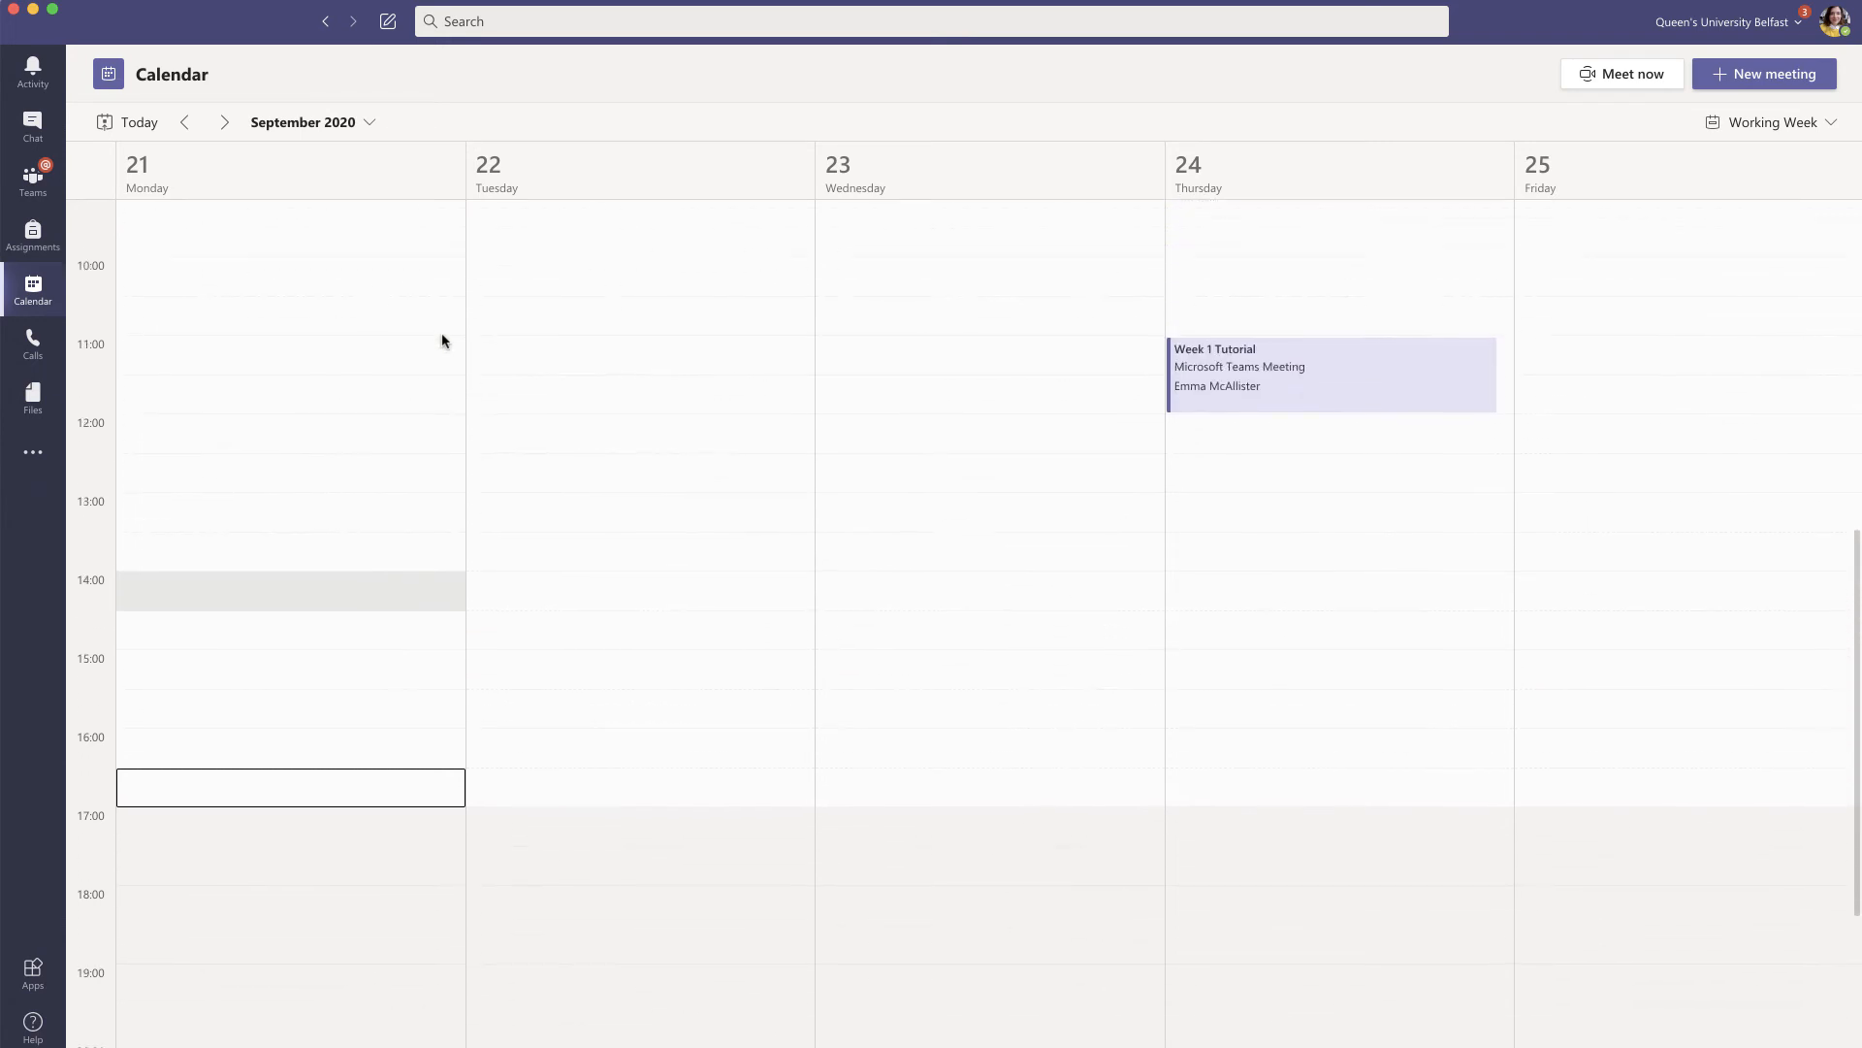
Step: Open the Week 1 Tutorial meeting on Thursday 24 September, copy its Join Microsoft Teams Meeting link block, and close the meeting
{"action": "scroll", "coordinate": [441, 339], "scroll_direction": "up", "scroll_amount": 1}
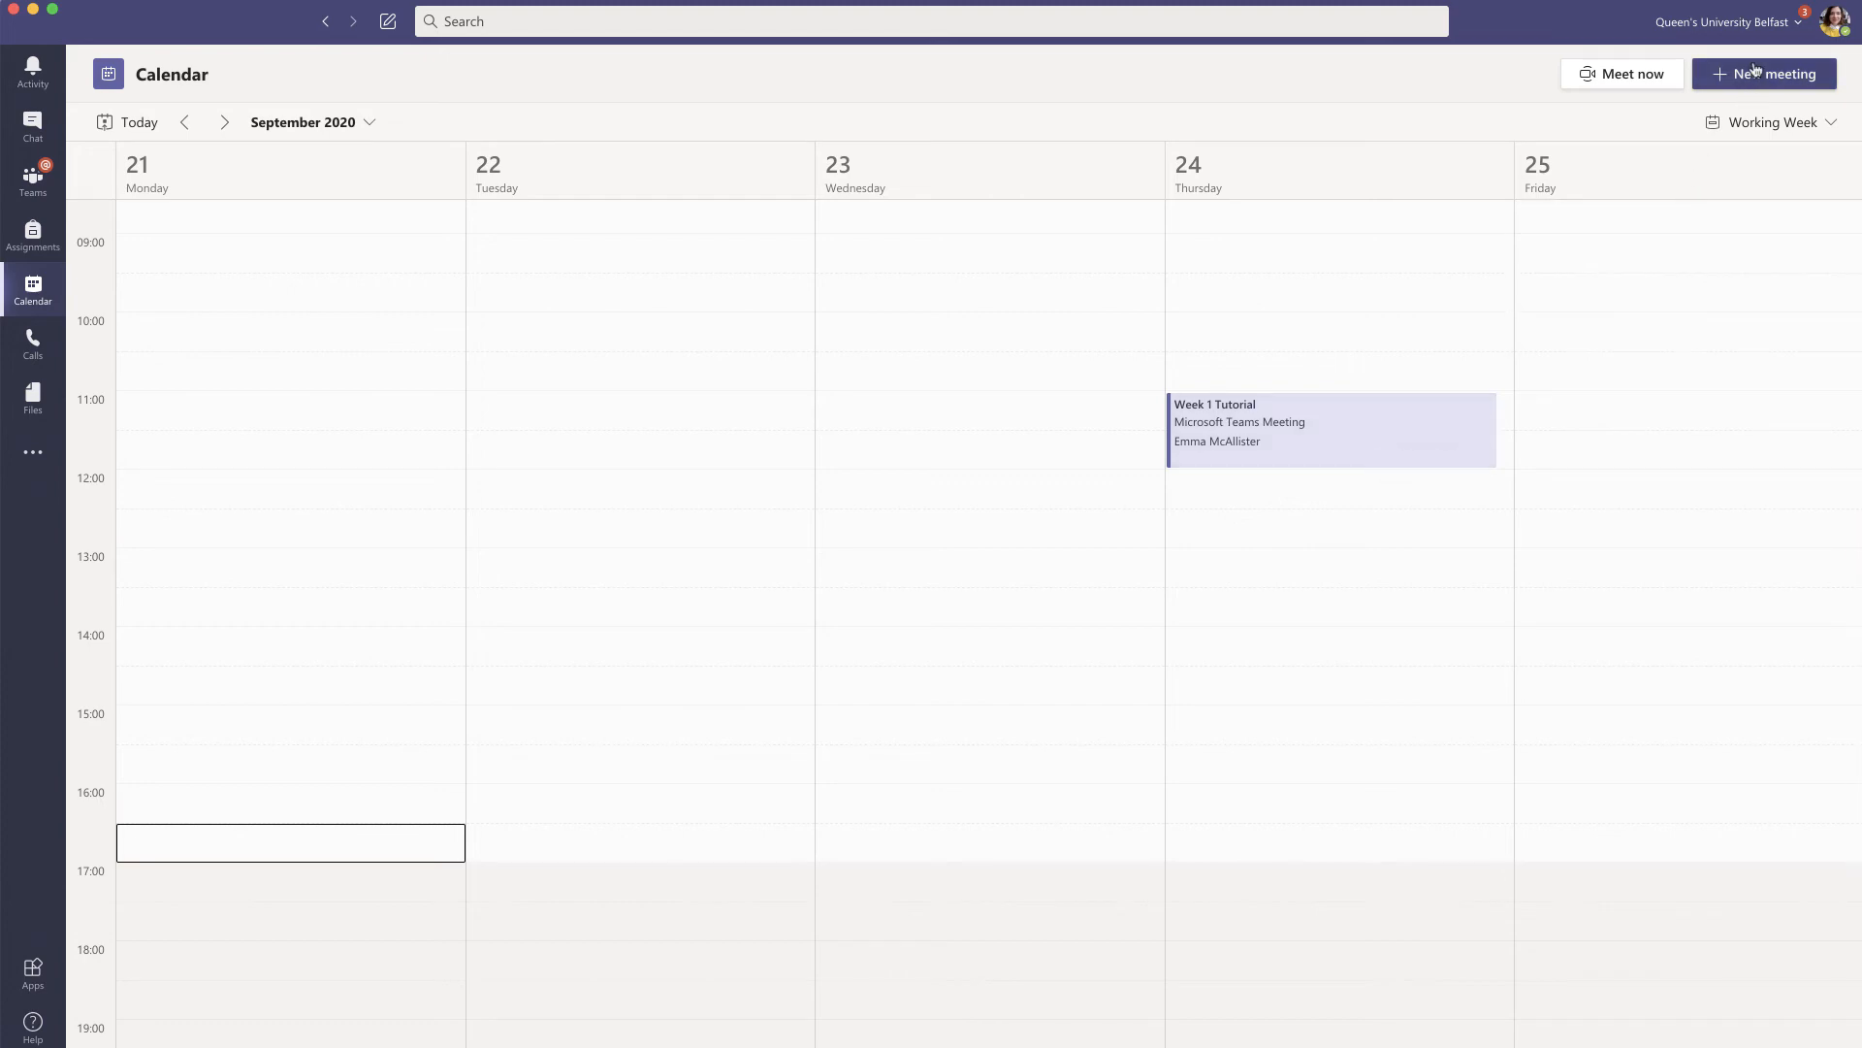
{"action": "double_click", "coordinate": [1283, 435]}
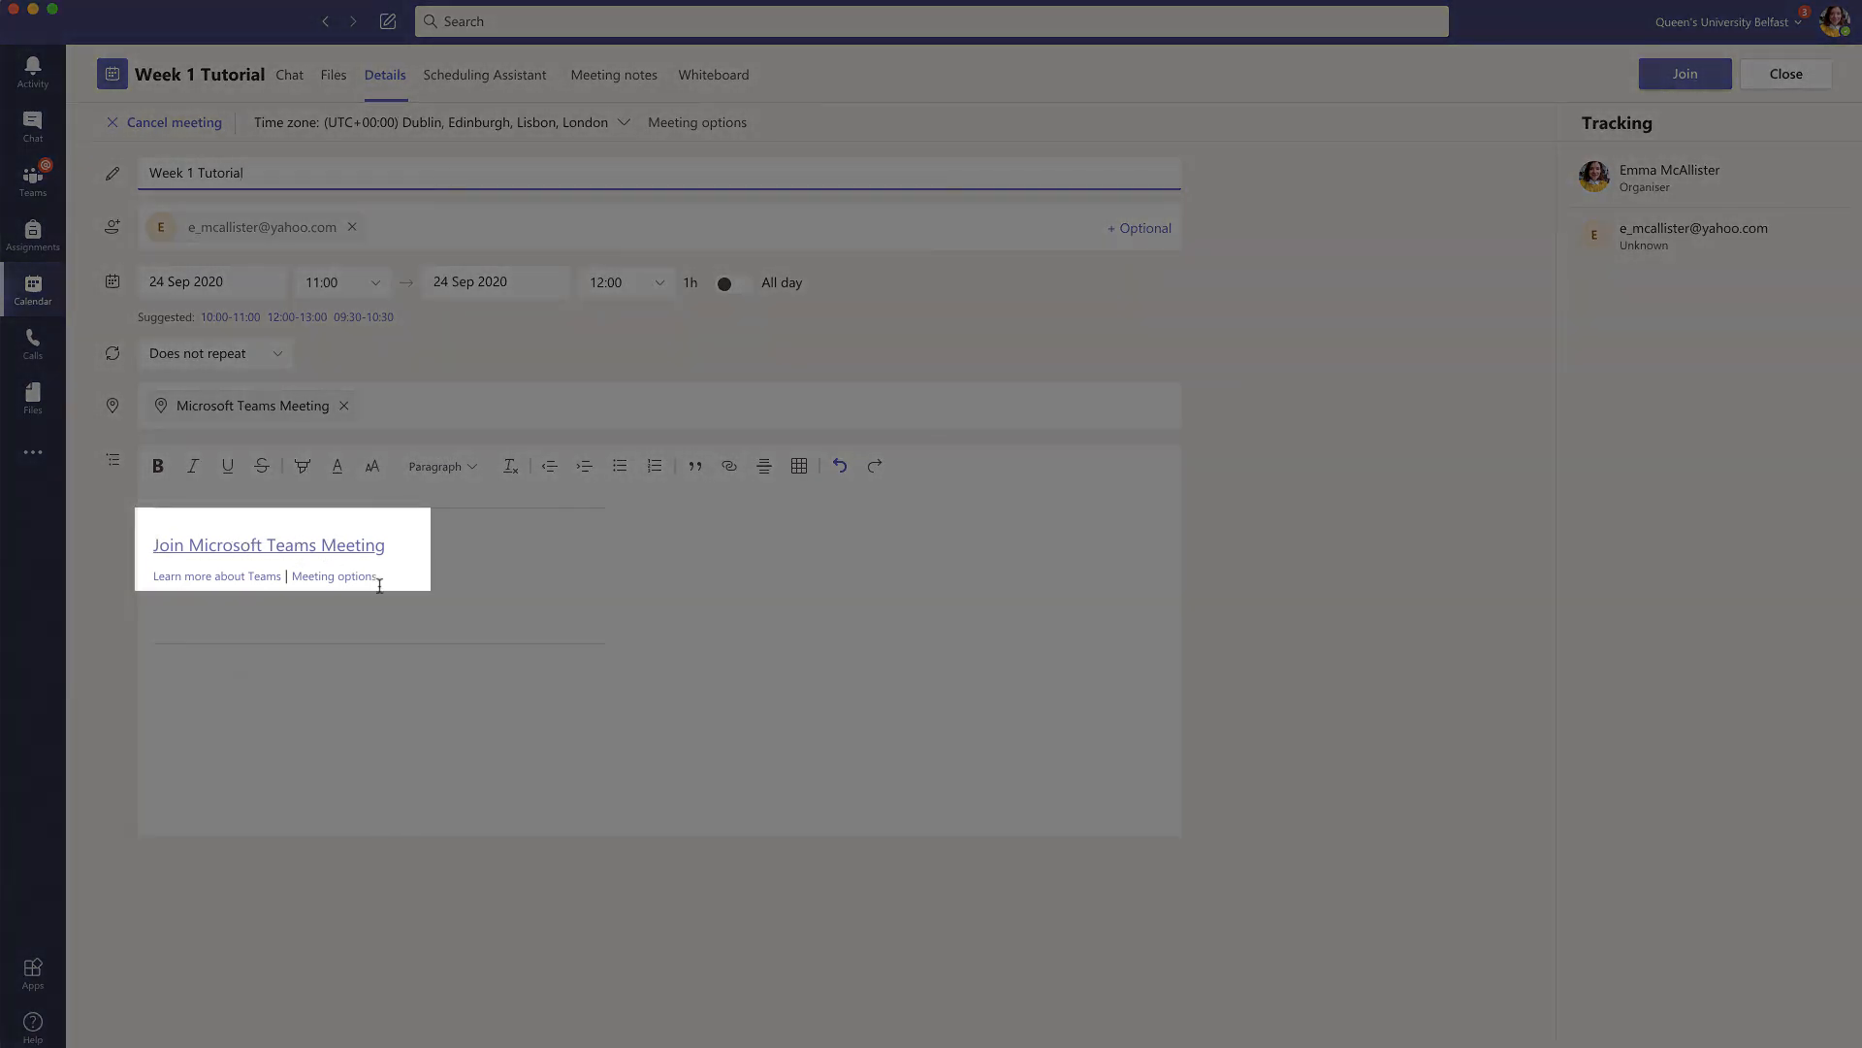
{"action": "left_click_drag", "start_coordinate": [379, 582], "coordinate": [148, 545]}
{"action": "key", "text": "super+c"}
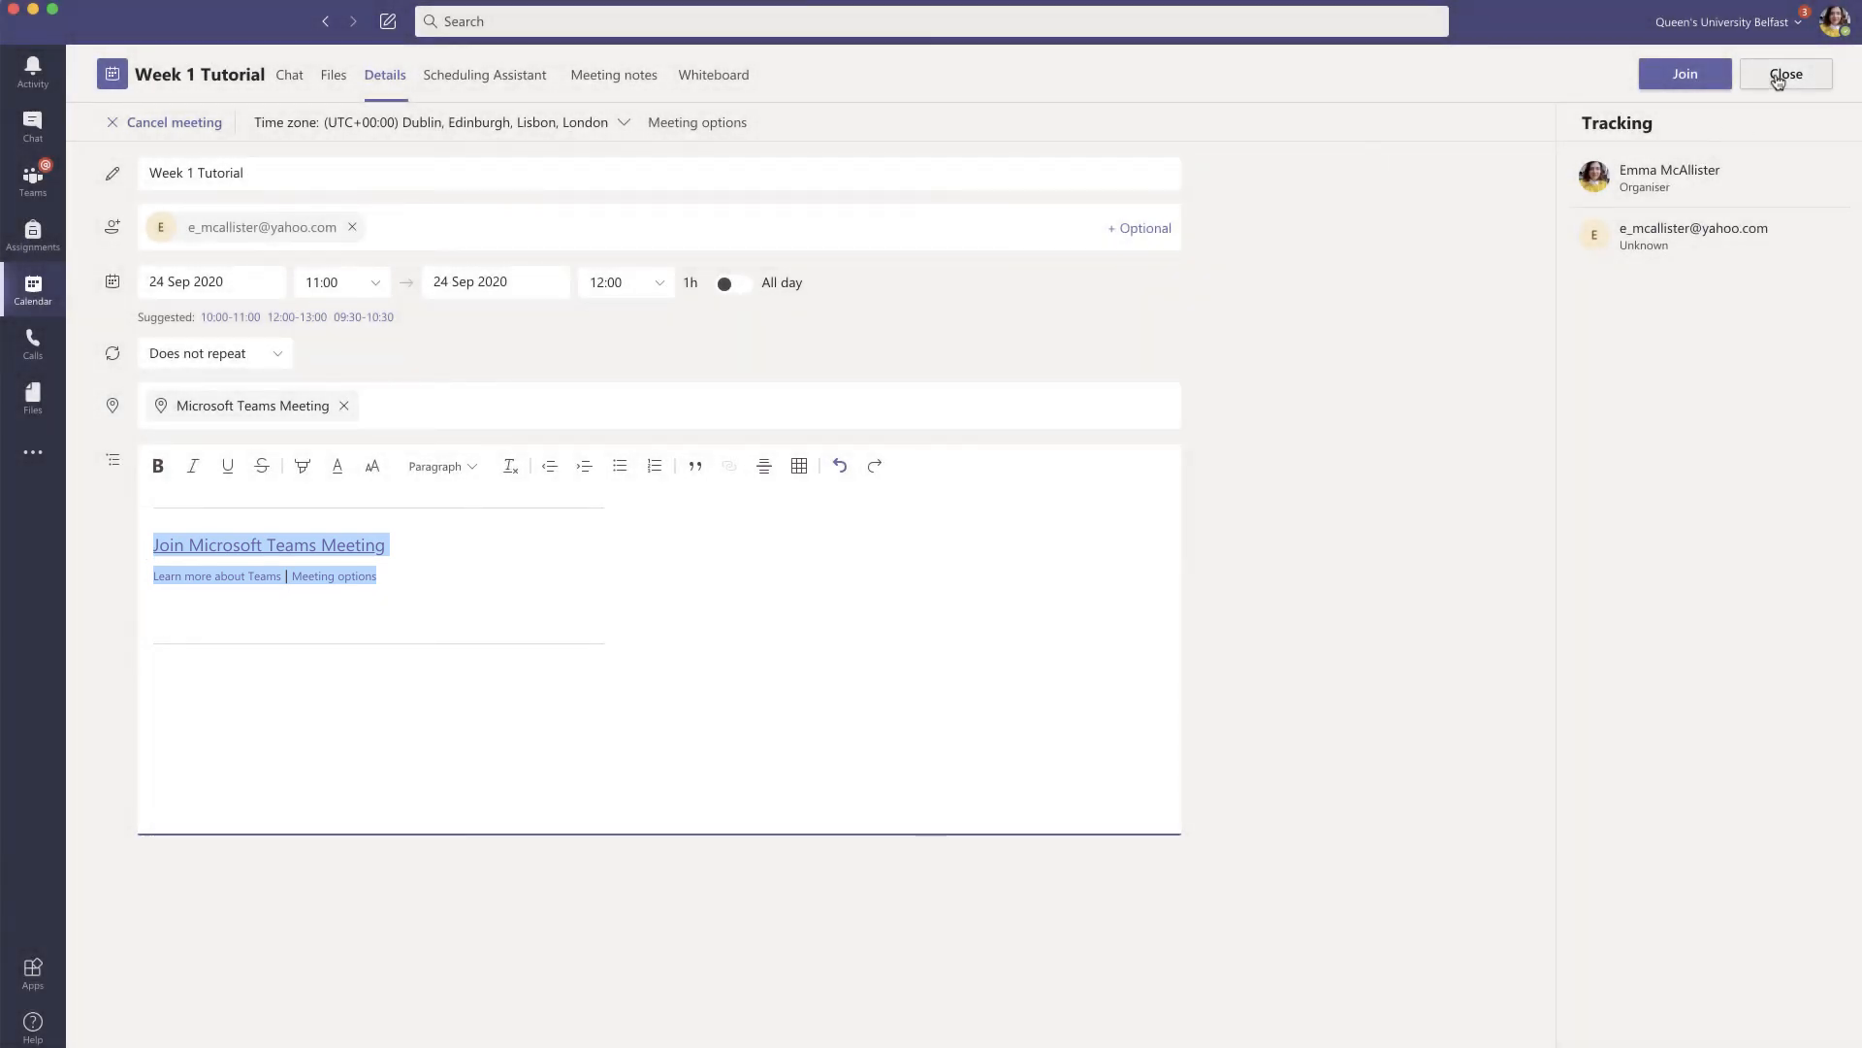
{"action": "left_click", "coordinate": [1785, 75]}
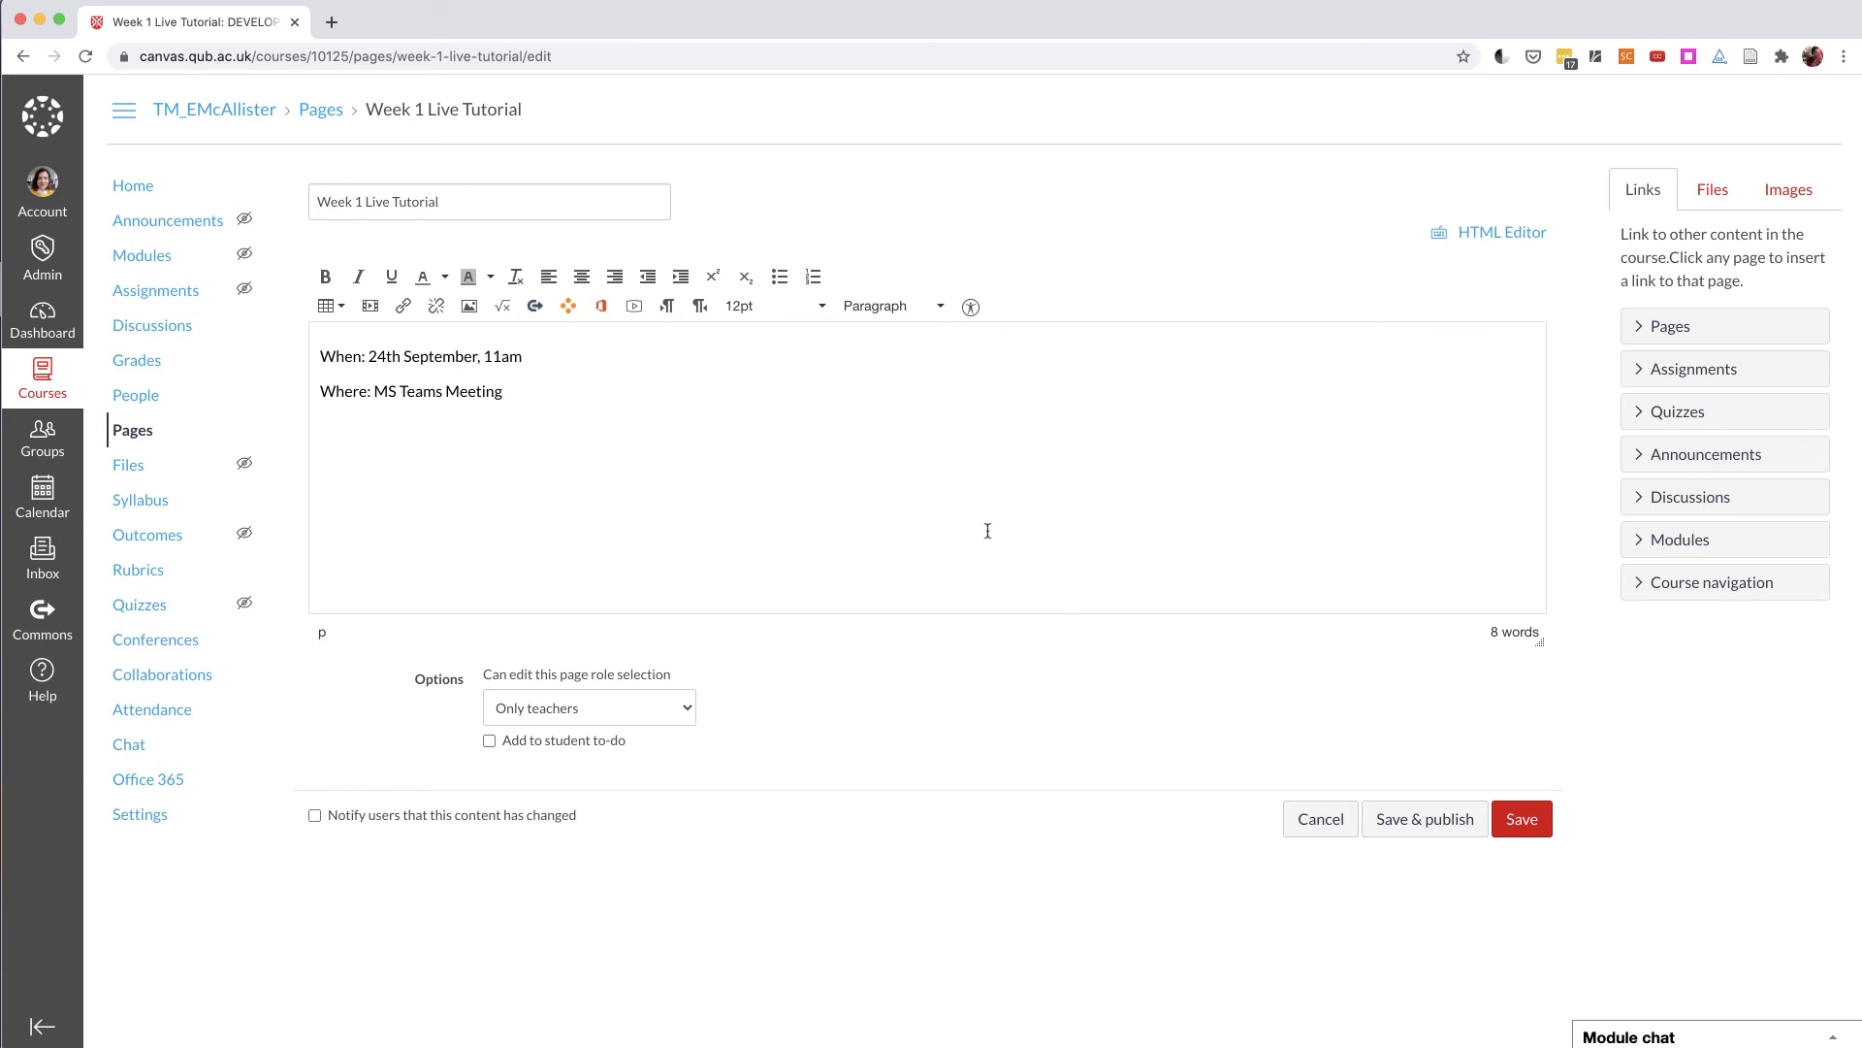
Step: Back in Canvas, add the line "How: To join the meeting click the link below:" to the tutorial page and paste the copied meeting links underneath
{"action": "type", "text": "How: To join the meeting click teh"}
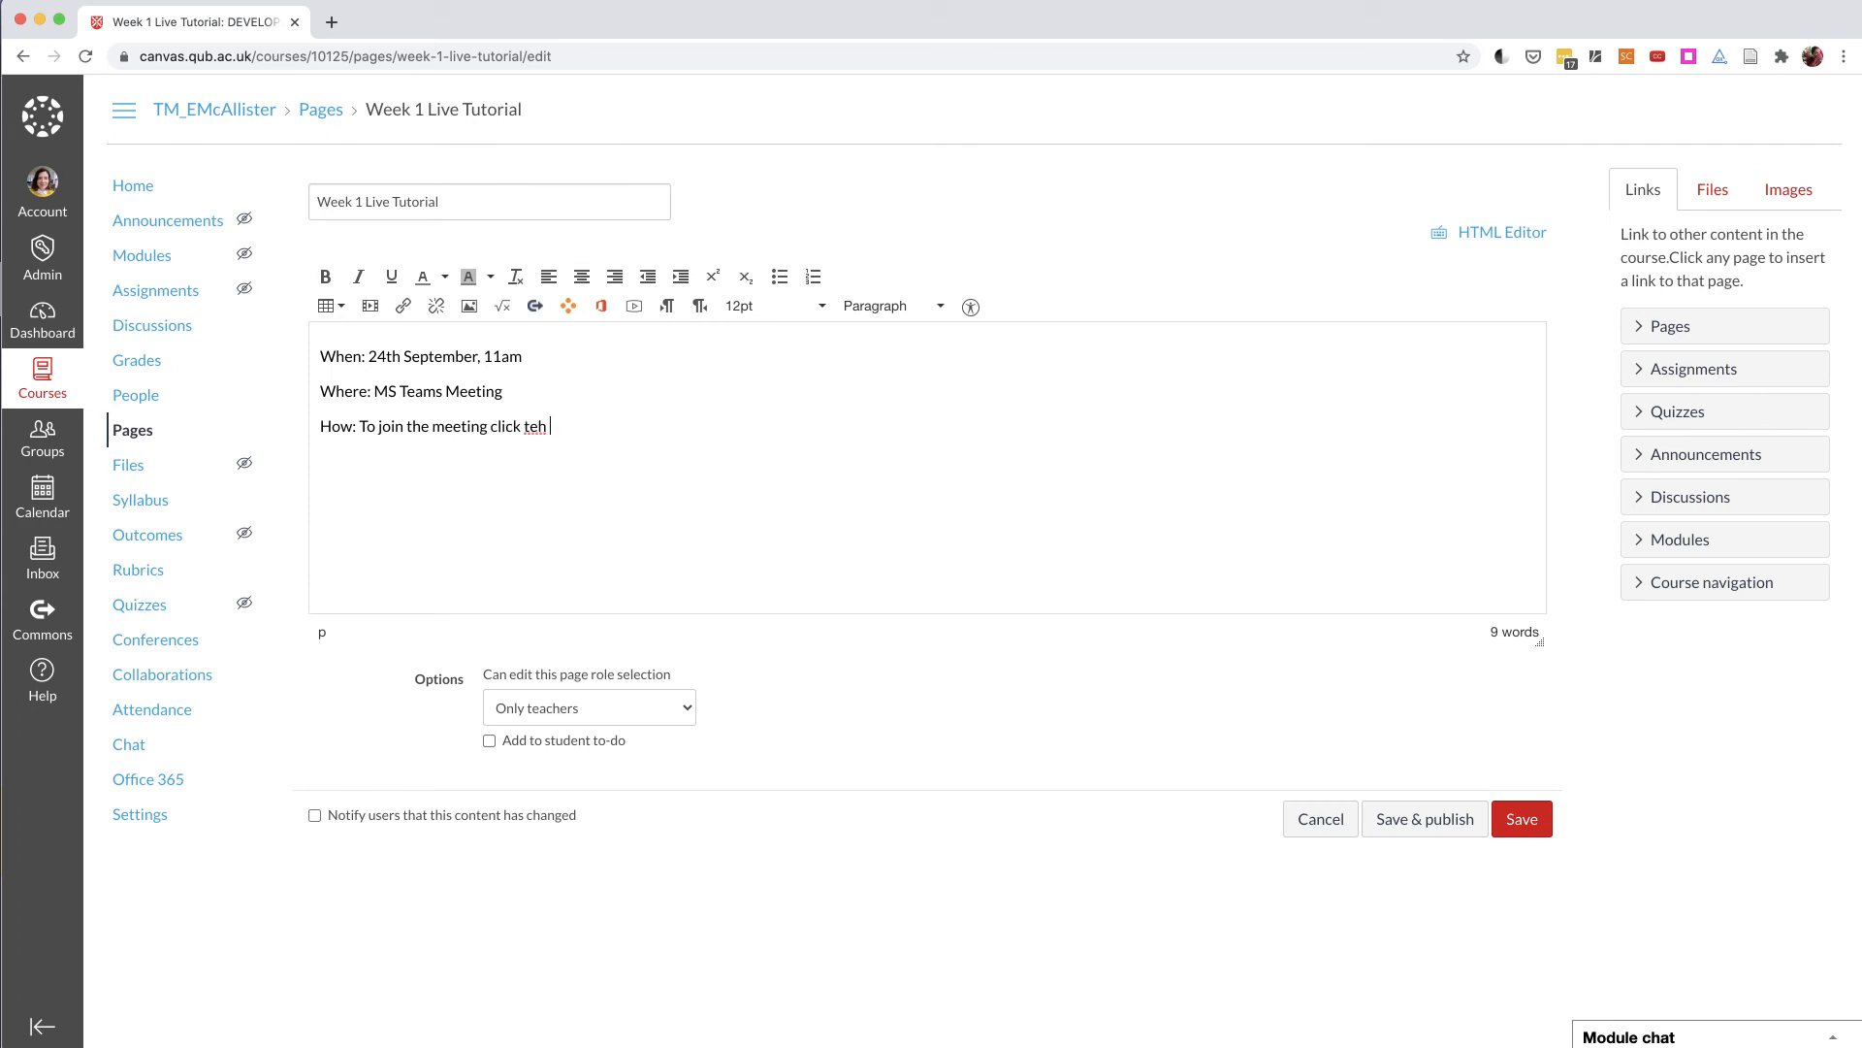
{"action": "key", "text": "BackSpace"}
{"action": "key", "text": "BackSpace"}
{"action": "key", "text": "BackSpace"}
{"action": "type", "text": "he link below"}
{"action": "key", "text": "Return"}
{"action": "key", "text": "super+v"}
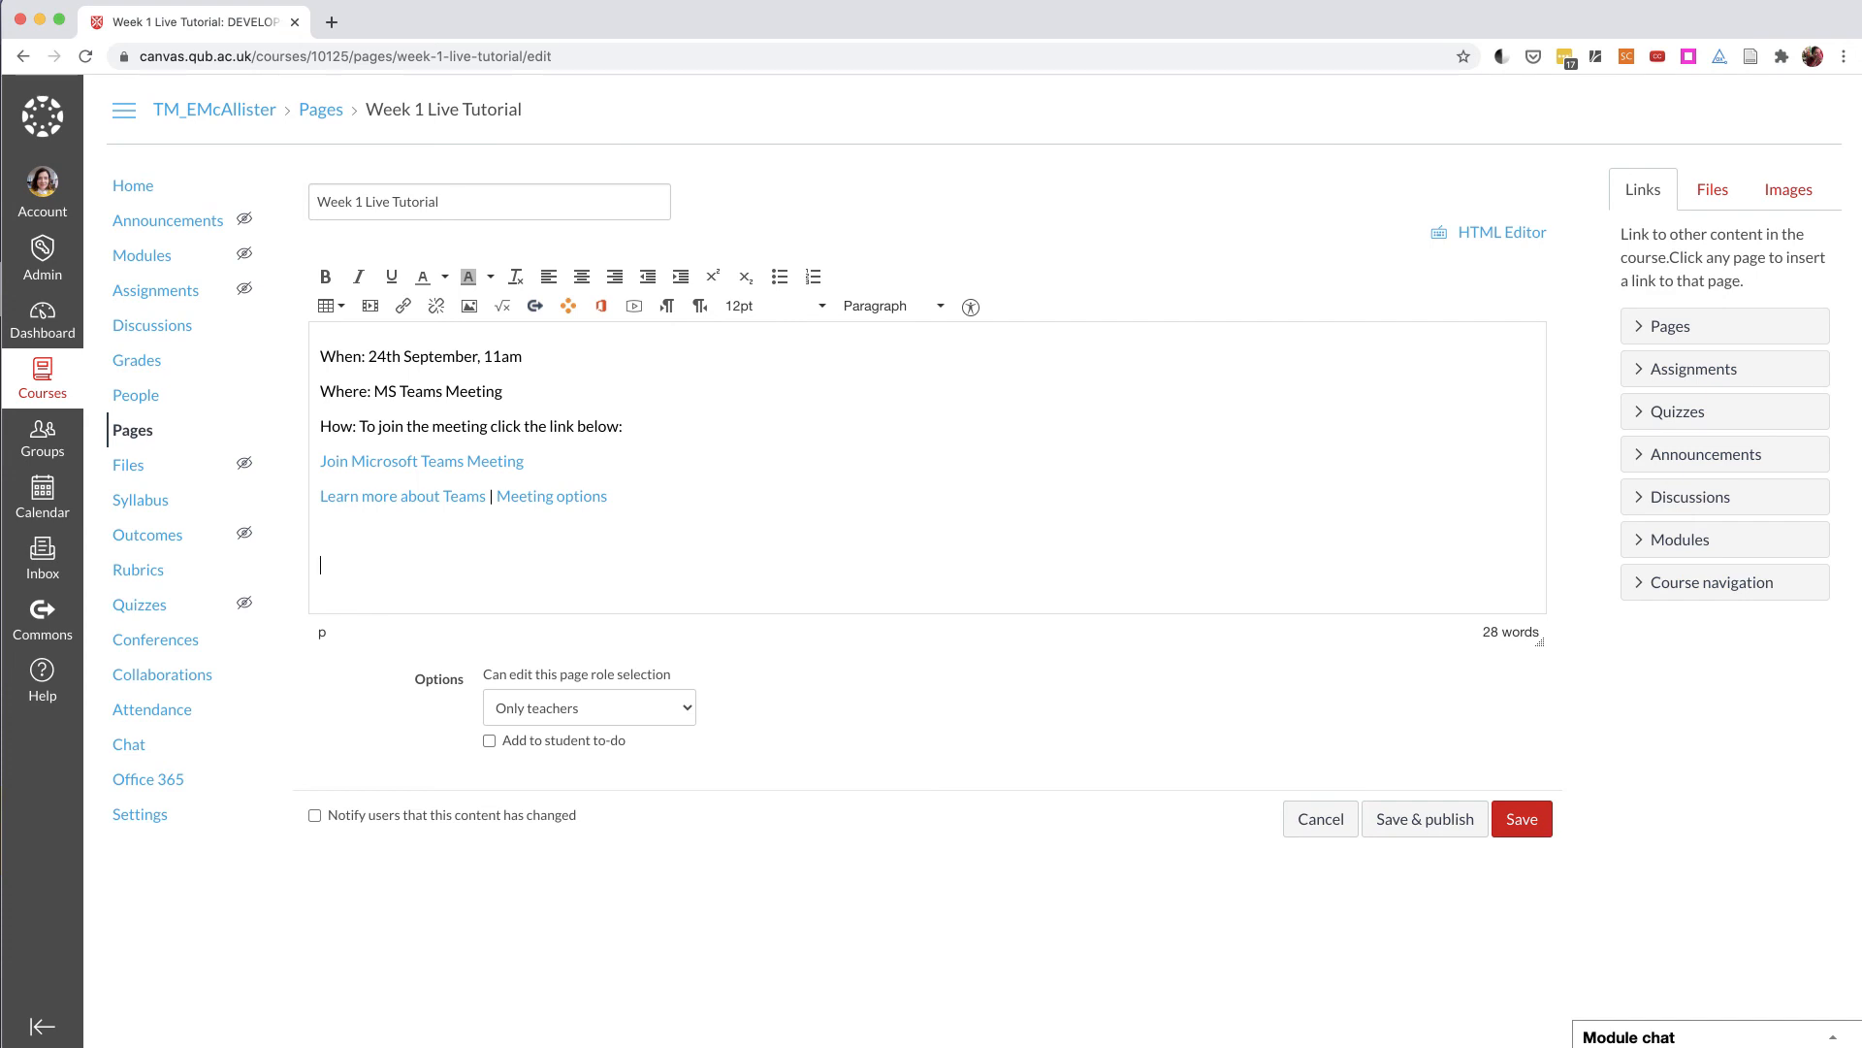
Step: Add a "Before the meeting:" heading in Header 3 style with the bullet "Please read Chapter 5 of Selwyn textbook" below the meeting links
{"action": "type", "text": "Before the meeting: Please read Chapter 5 of "}
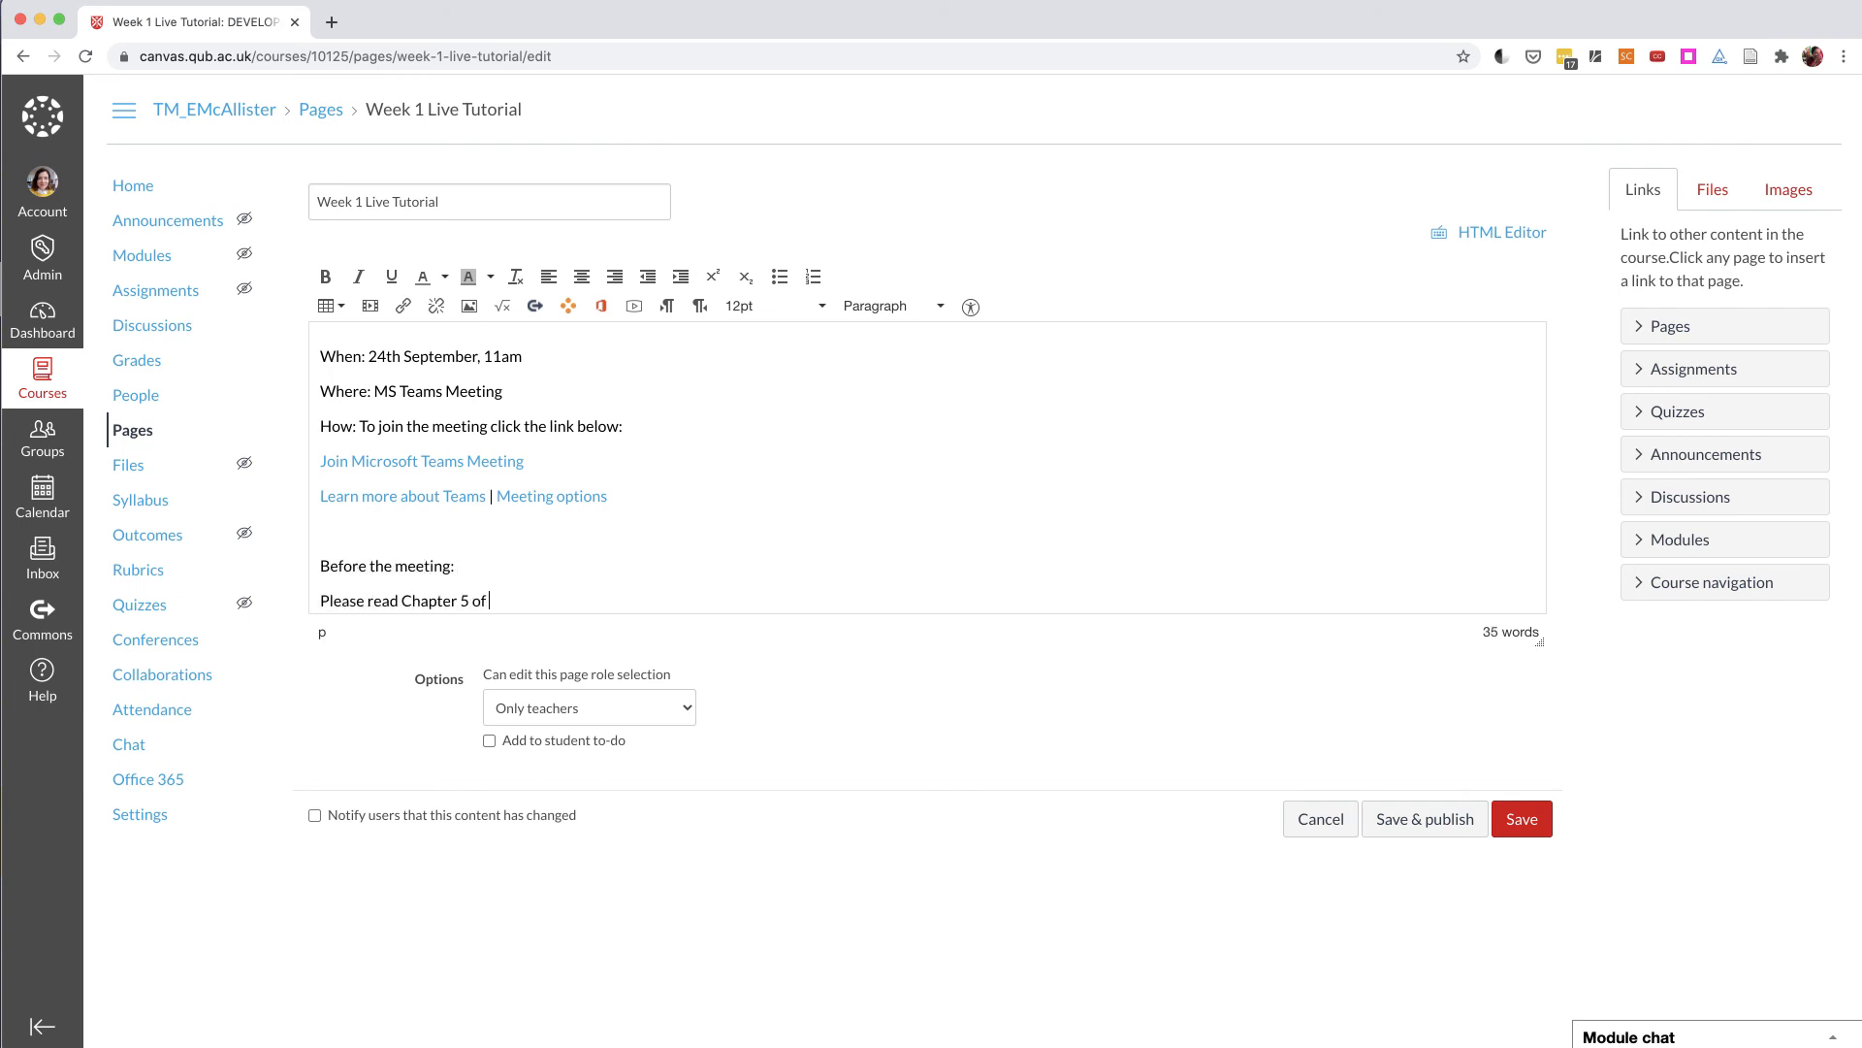
{"action": "type", "text": "Selwyn textbook"}
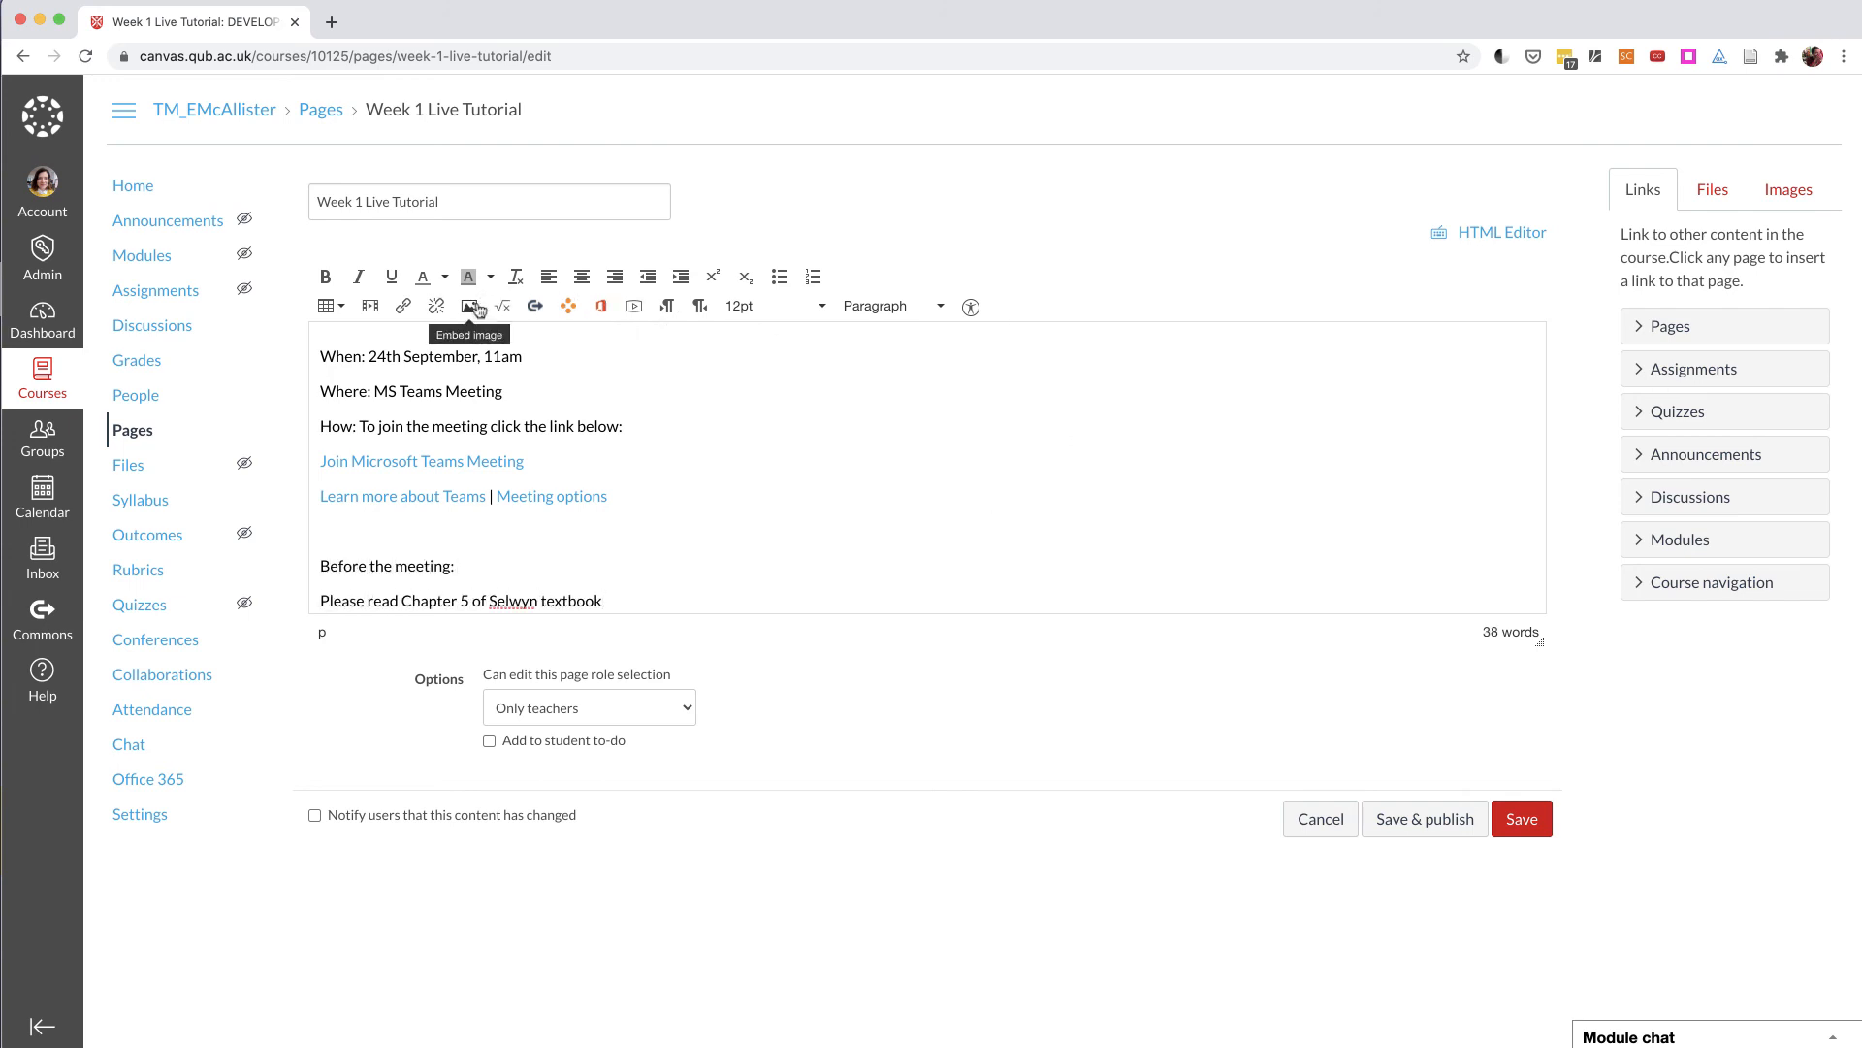
{"action": "left_click", "coordinate": [781, 276]}
{"action": "left_click_drag", "start_coordinate": [461, 566], "coordinate": [321, 566]}
{"action": "left_click", "coordinate": [891, 306]}
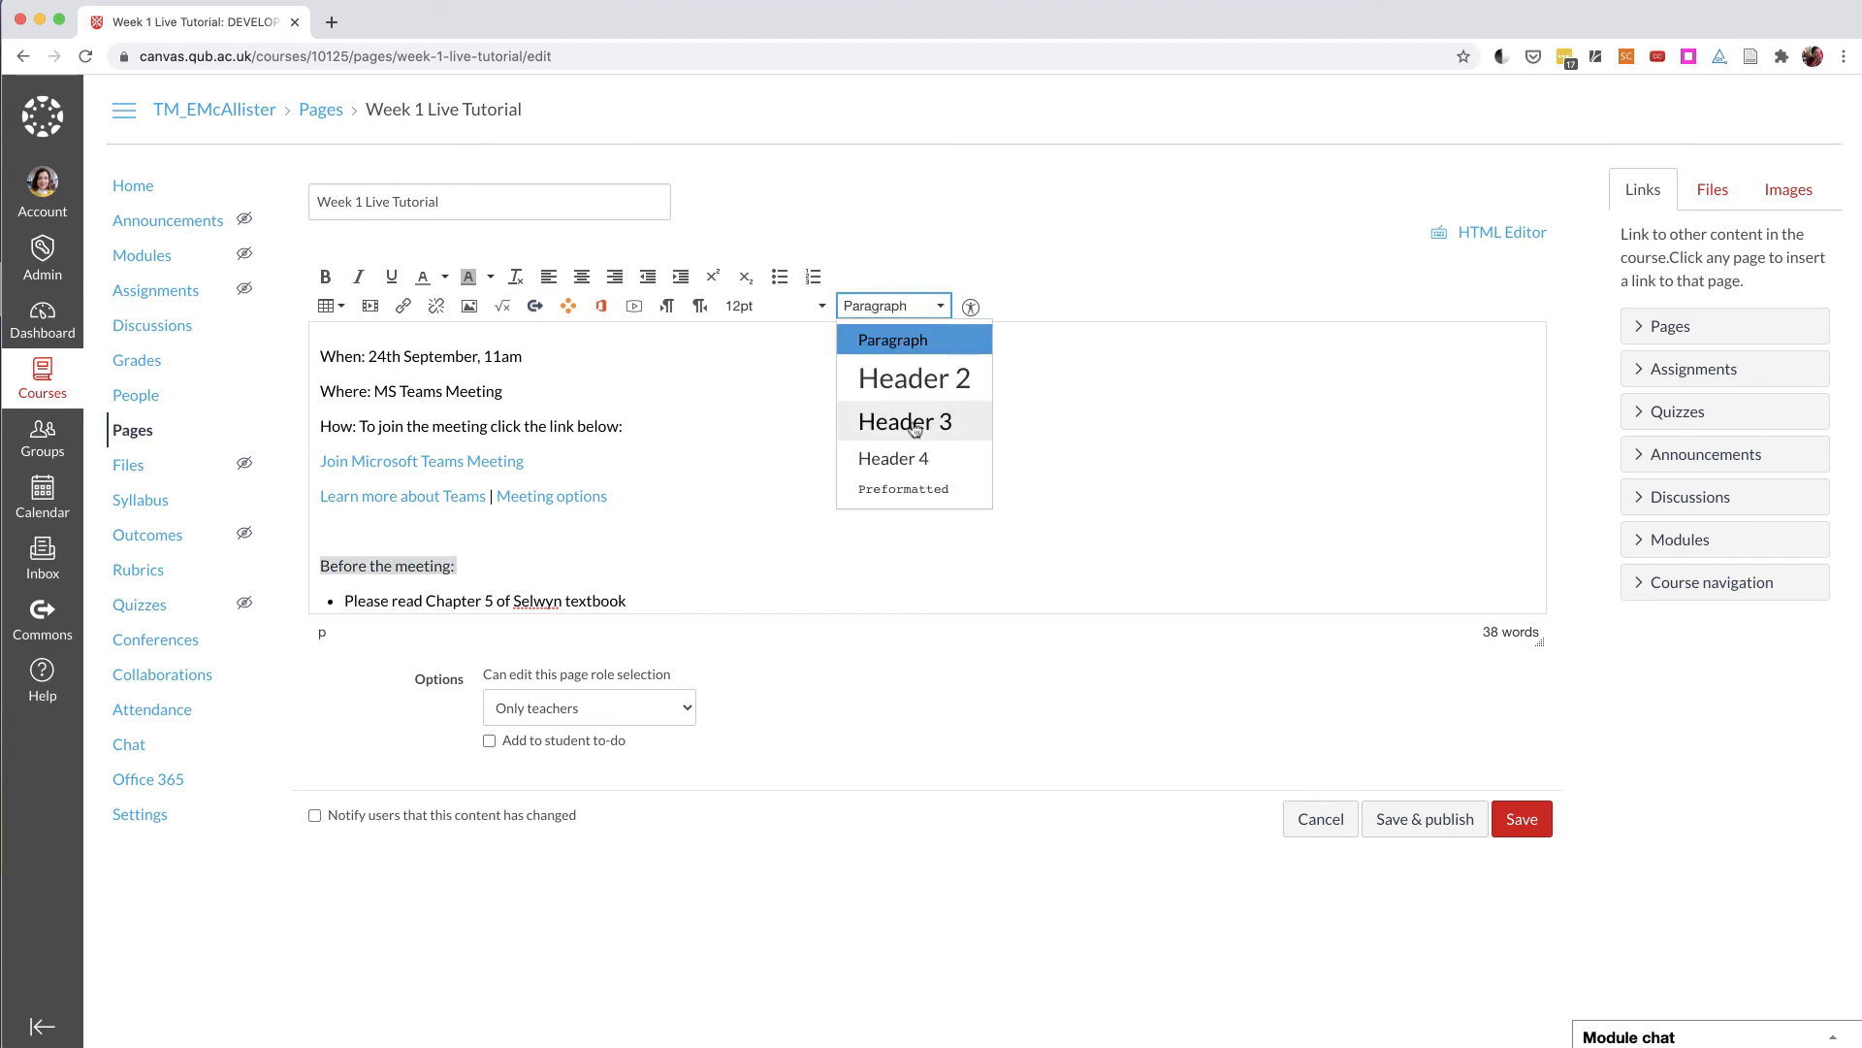
{"action": "left_click", "coordinate": [885, 420]}
Step: Make the labels "When", "Where" and "How" bold in the tutorial details
{"action": "double_click", "coordinate": [334, 358]}
{"action": "key", "text": "super+b"}
{"action": "double_click", "coordinate": [344, 390]}
{"action": "key", "text": "super+b"}
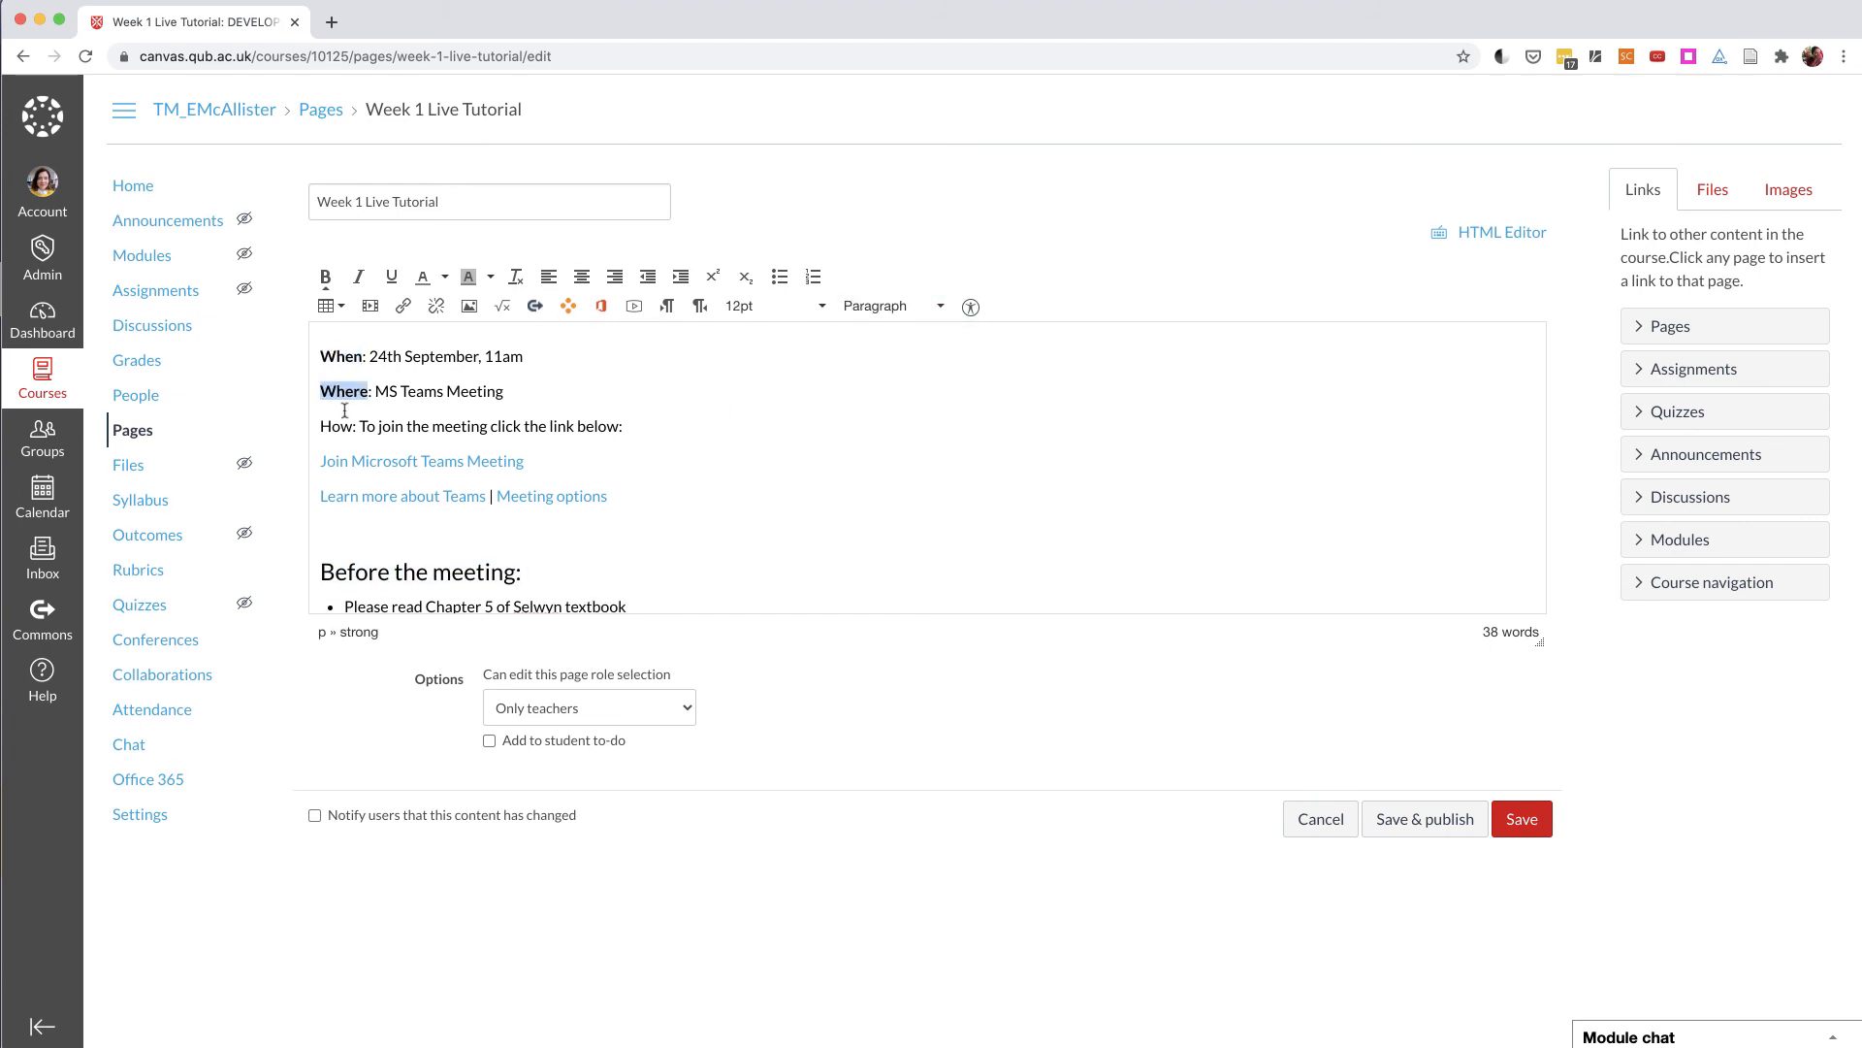
{"action": "double_click", "coordinate": [336, 426]}
{"action": "key", "text": "super+b"}
Step: Insert a blank line between the "How" line and the Join Microsoft Teams Meeting link, and save the page
{"action": "left_click", "coordinate": [689, 429]}
{"action": "key", "text": "Return"}
{"action": "scroll", "coordinate": [761, 449], "scroll_direction": "down", "scroll_amount": 2}
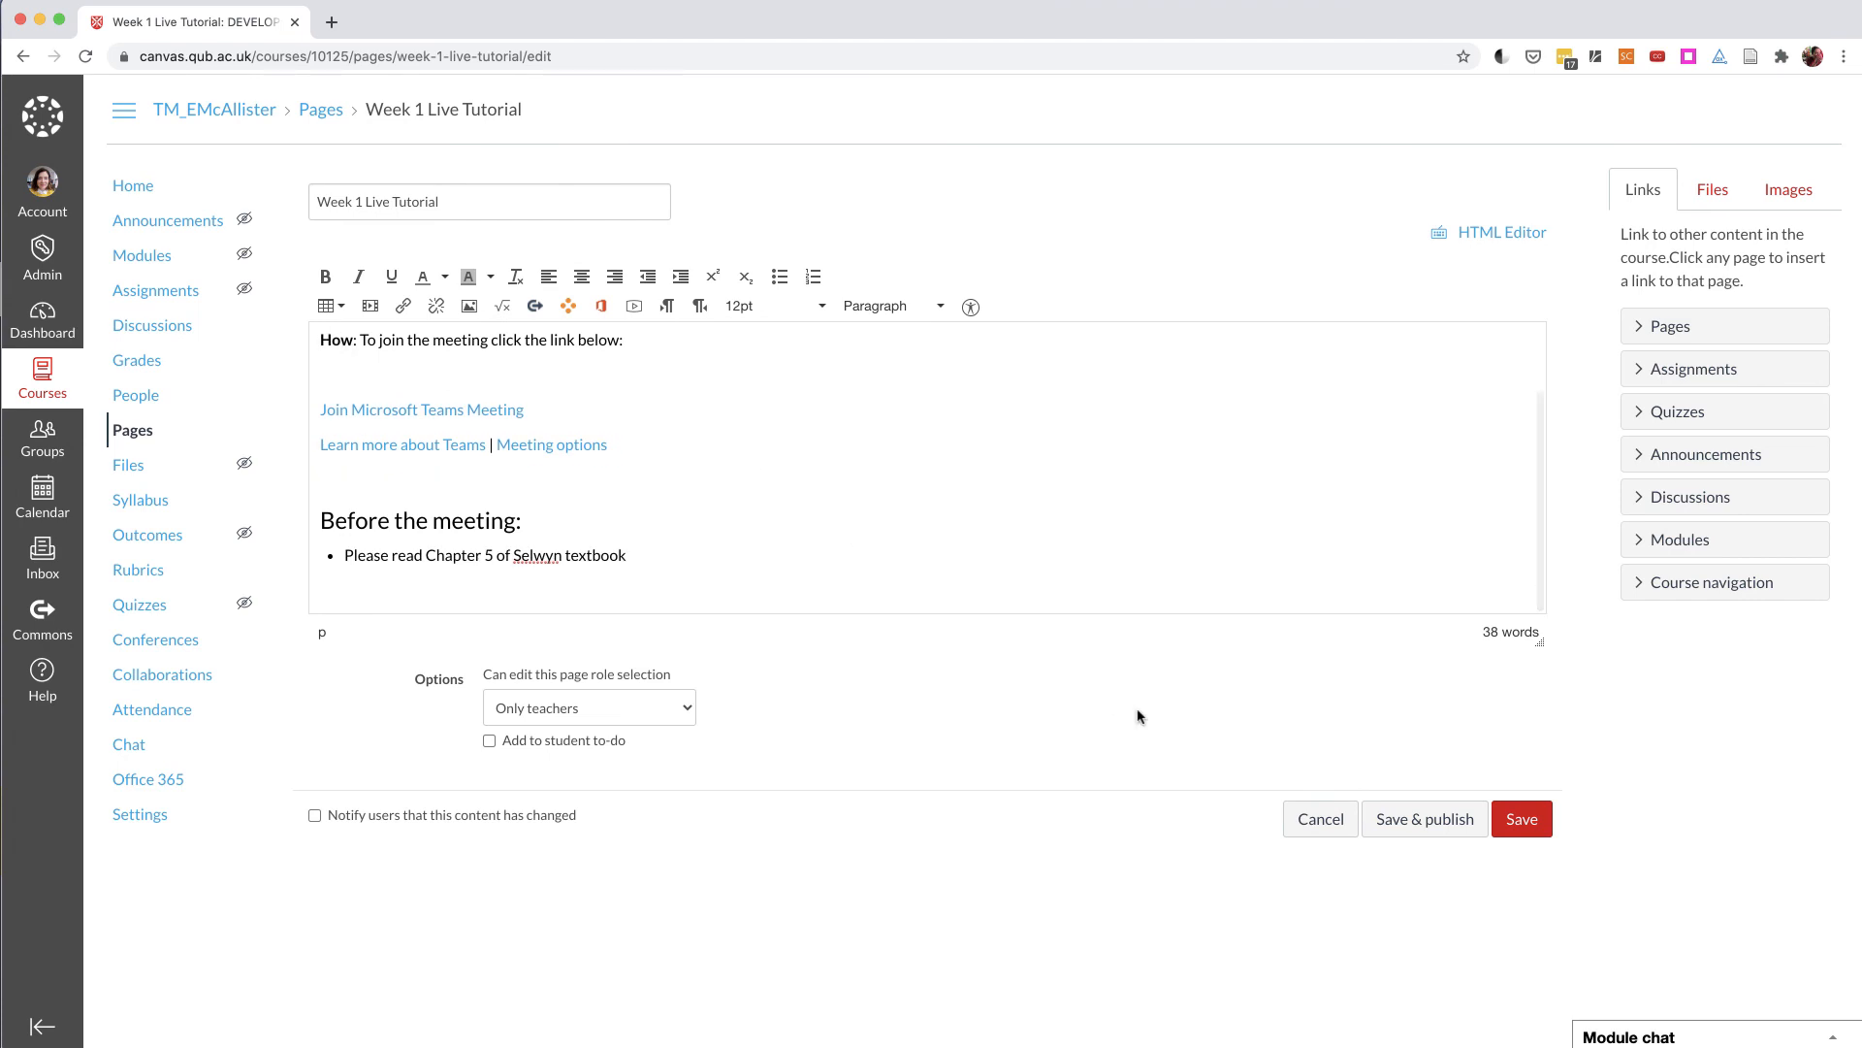
{"action": "left_click", "coordinate": [1523, 821]}
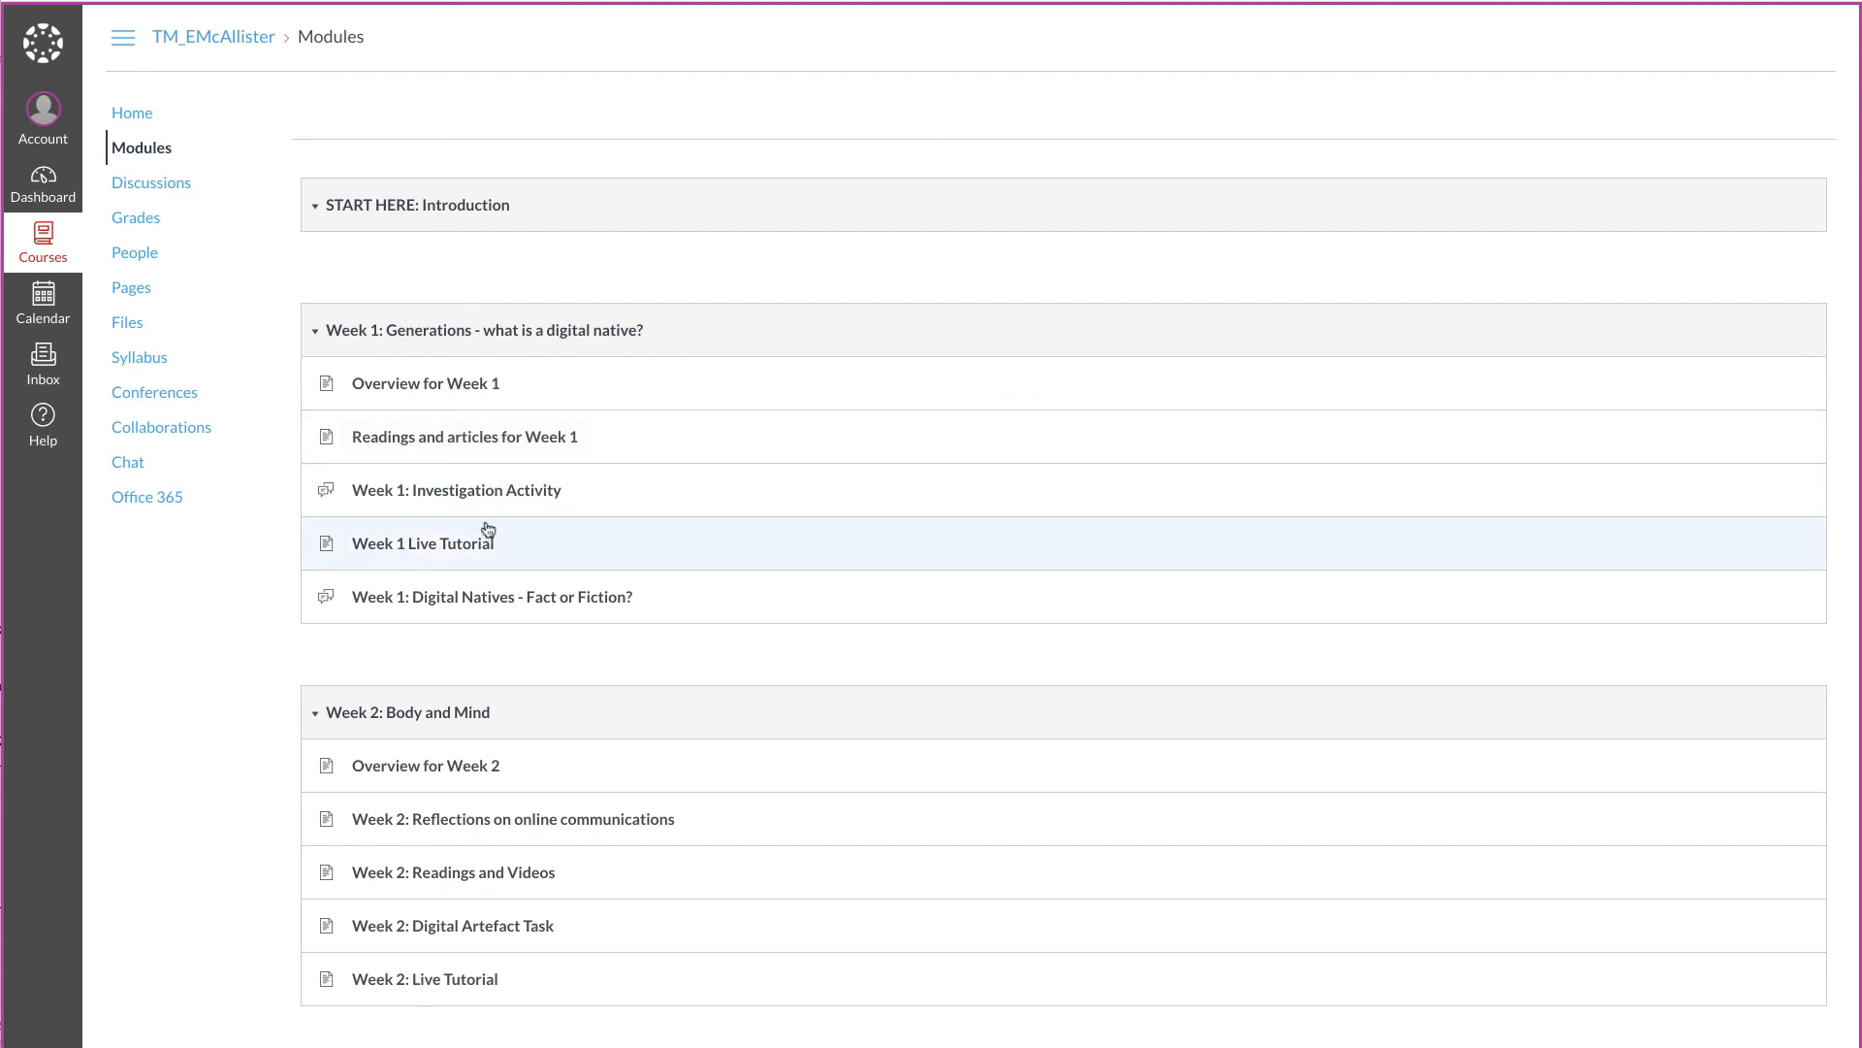
Step: Review the finished Week 1 module from "Overview for Week 1" through each item in order to the "Digital Natives - Fact or Fiction?" discussion
{"action": "left_click", "coordinate": [471, 385]}
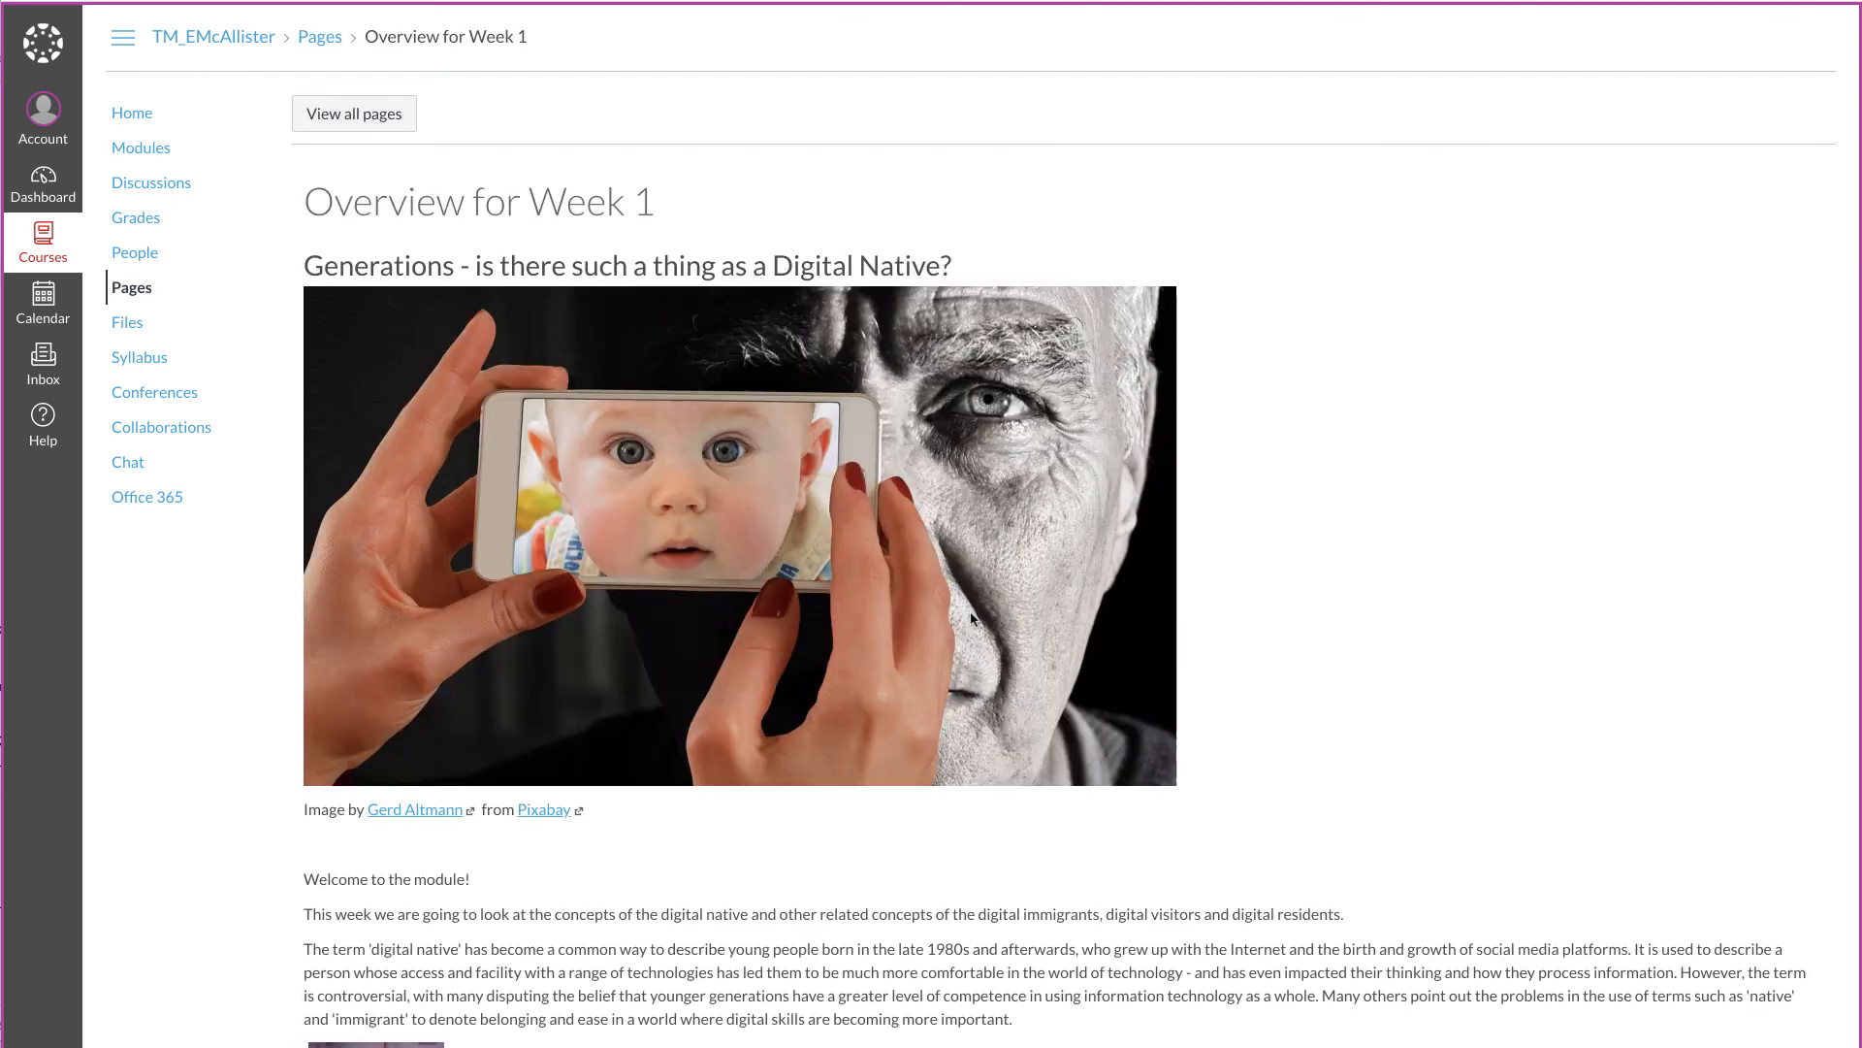
{"action": "scroll", "coordinate": [1182, 711], "scroll_direction": "down", "scroll_amount": 2}
{"action": "scroll", "coordinate": [1182, 711], "scroll_direction": "down", "scroll_amount": 3}
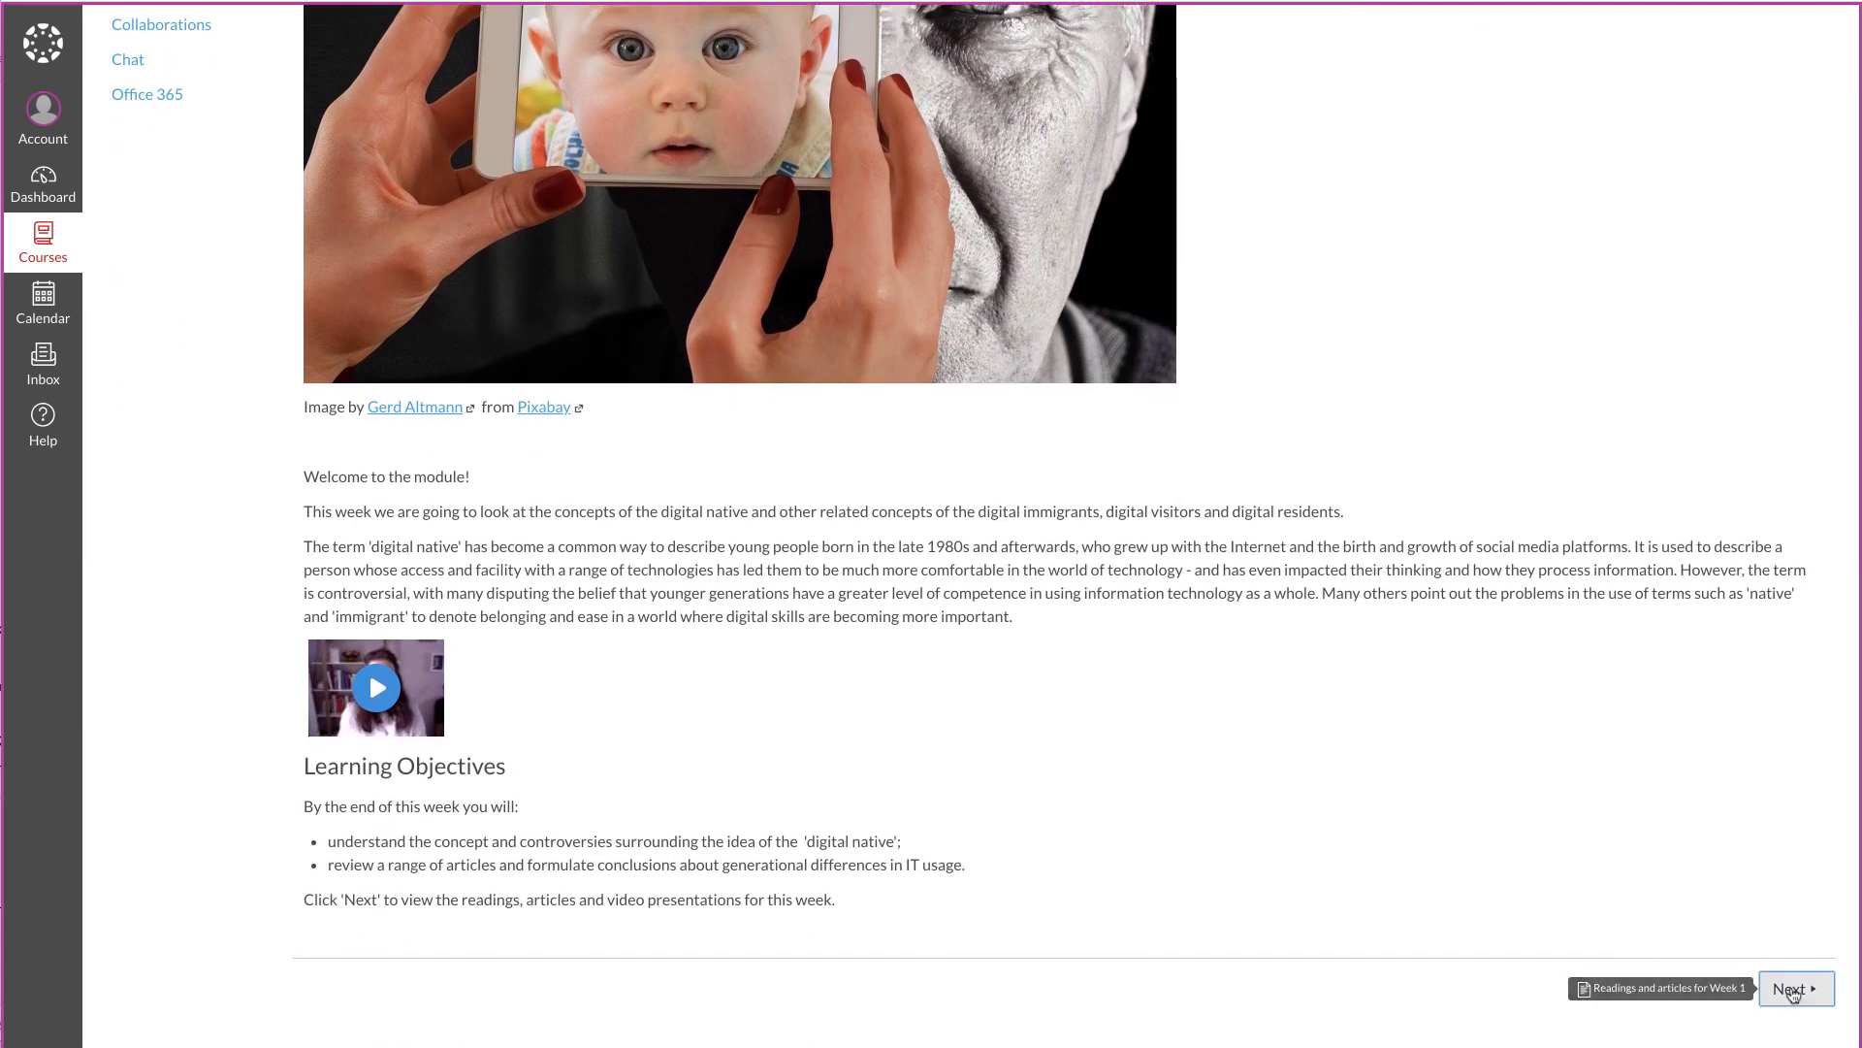
{"action": "left_click", "coordinate": [1794, 990]}
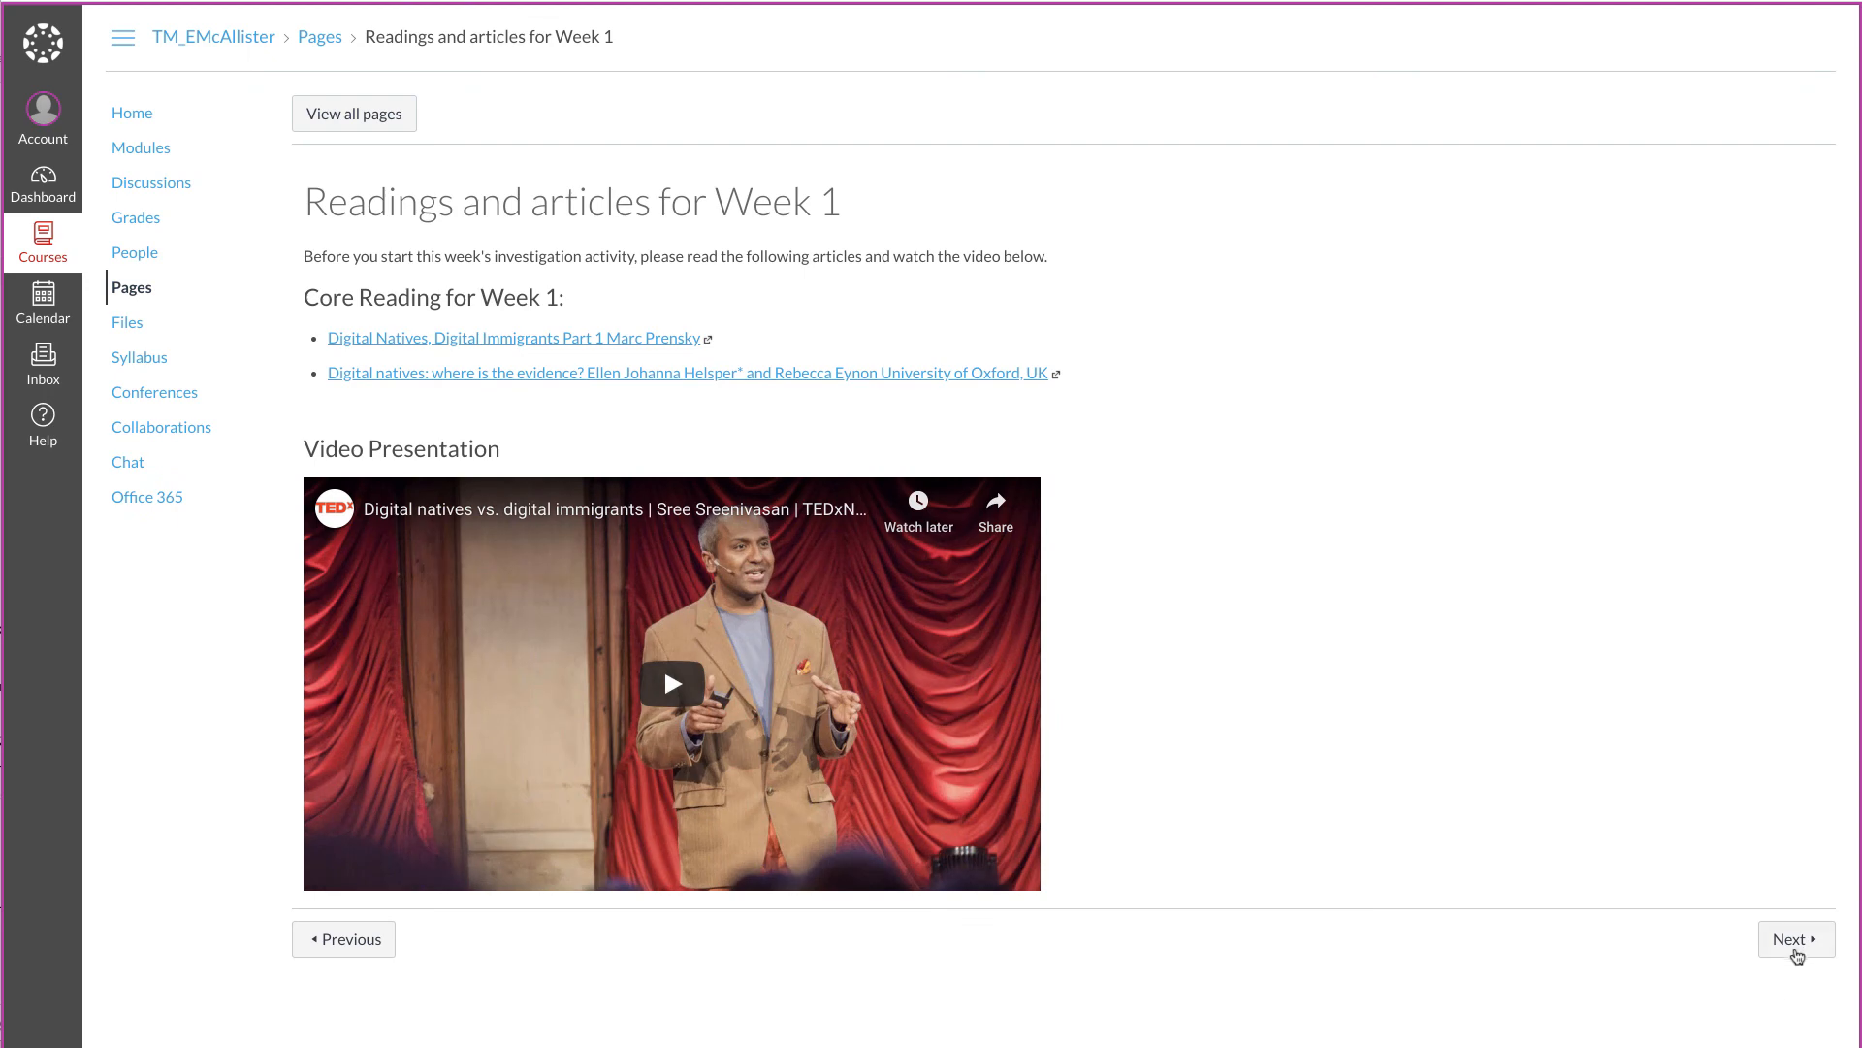
{"action": "left_click", "coordinate": [1795, 946]}
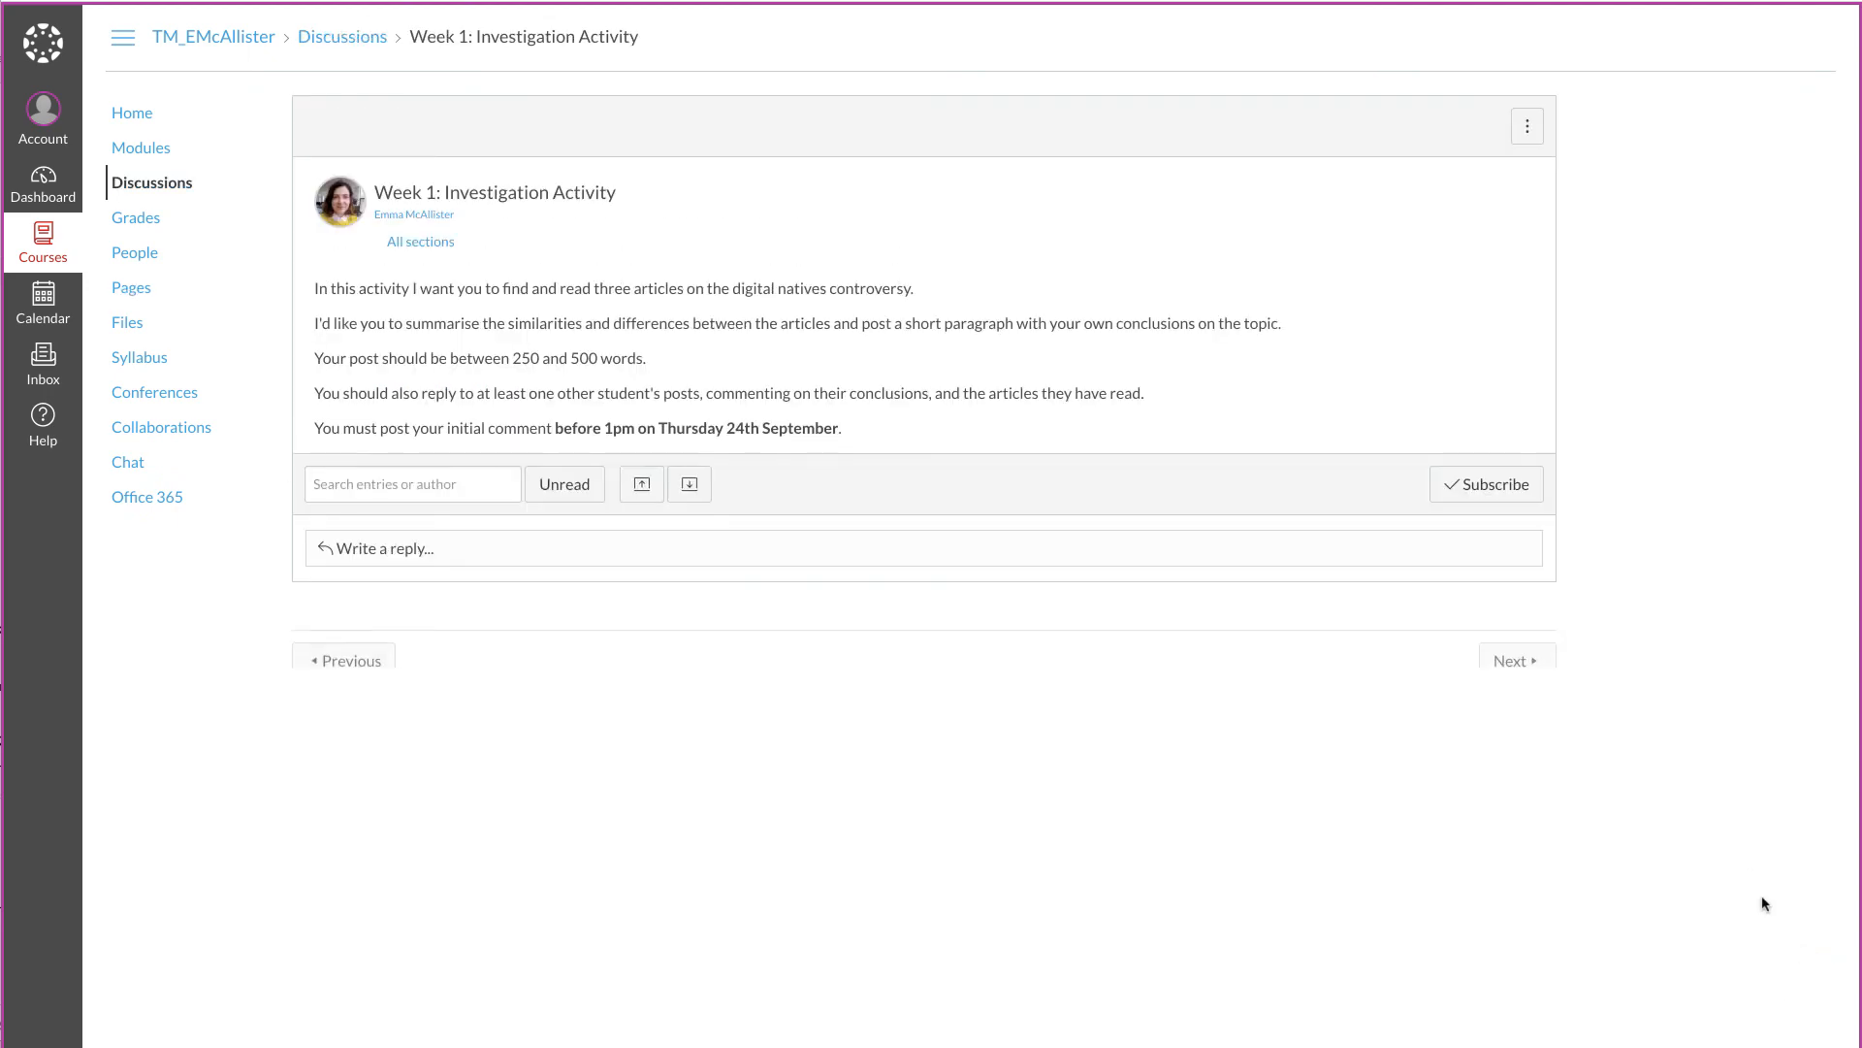
{"action": "left_click", "coordinate": [1530, 638]}
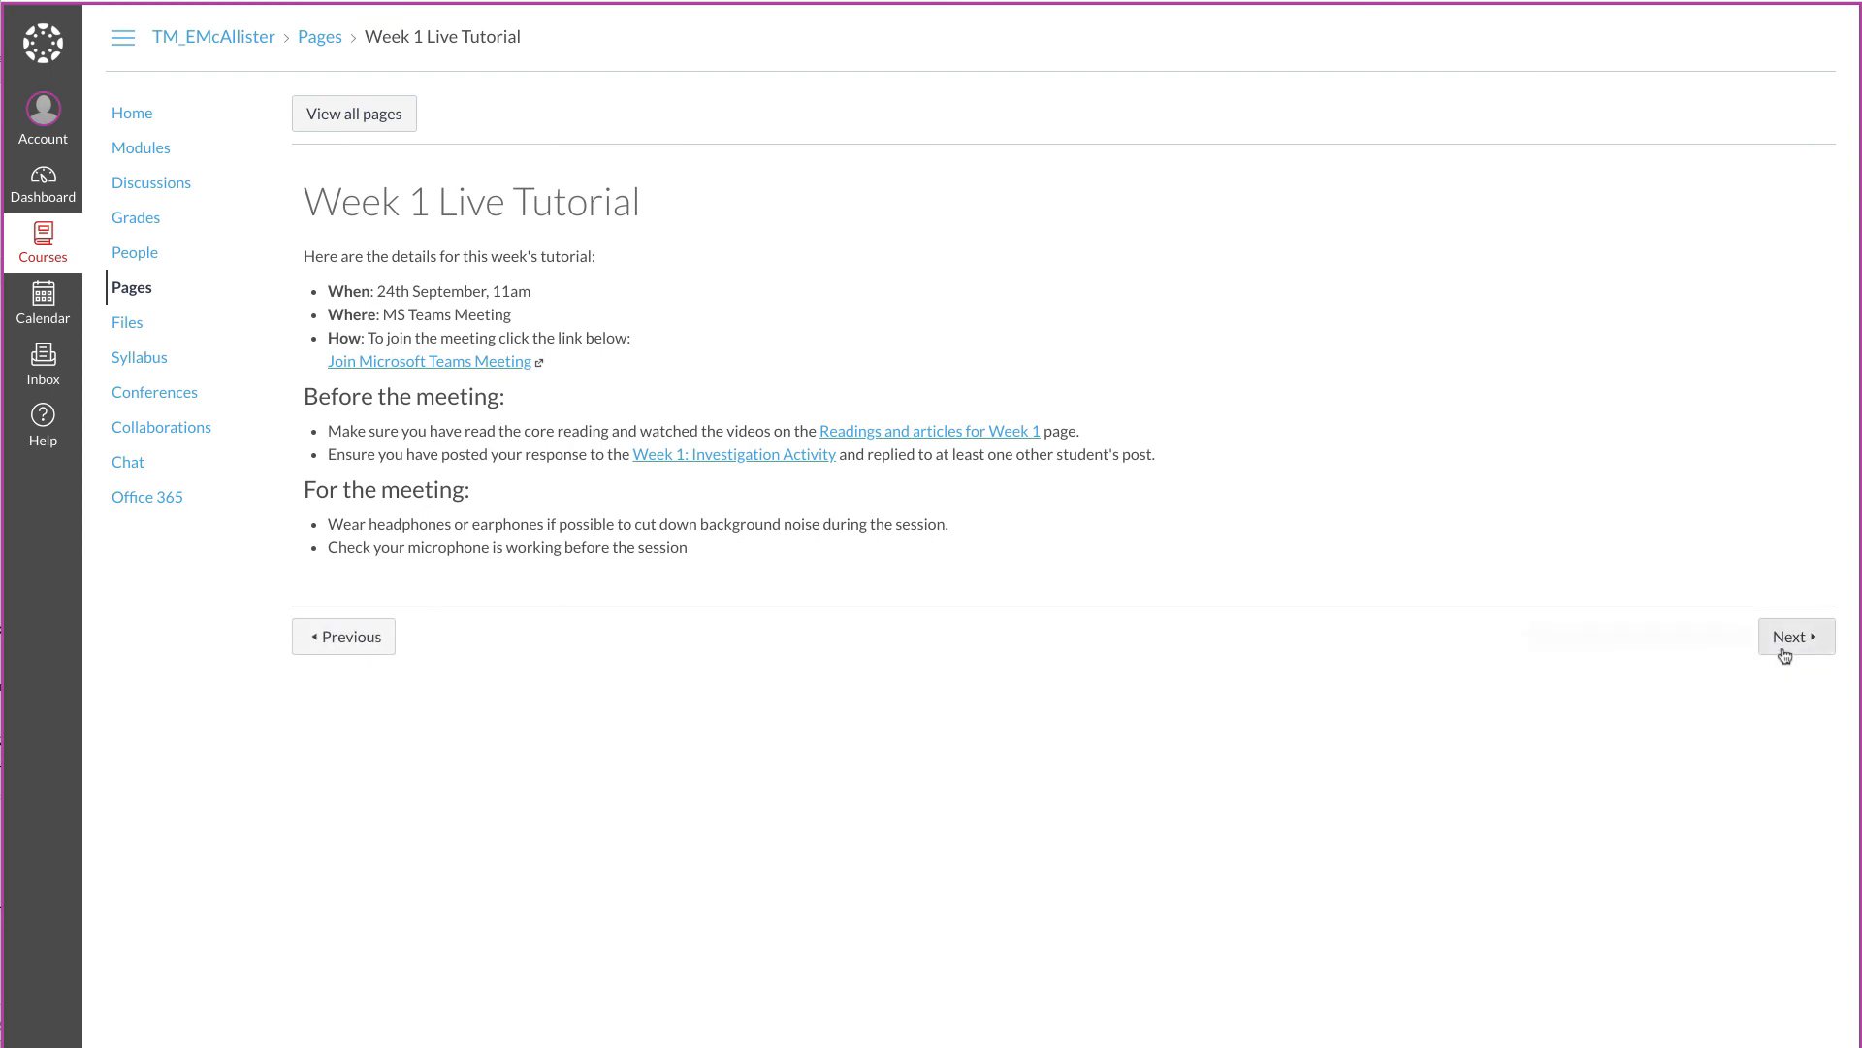
{"action": "left_click", "coordinate": [1789, 640]}
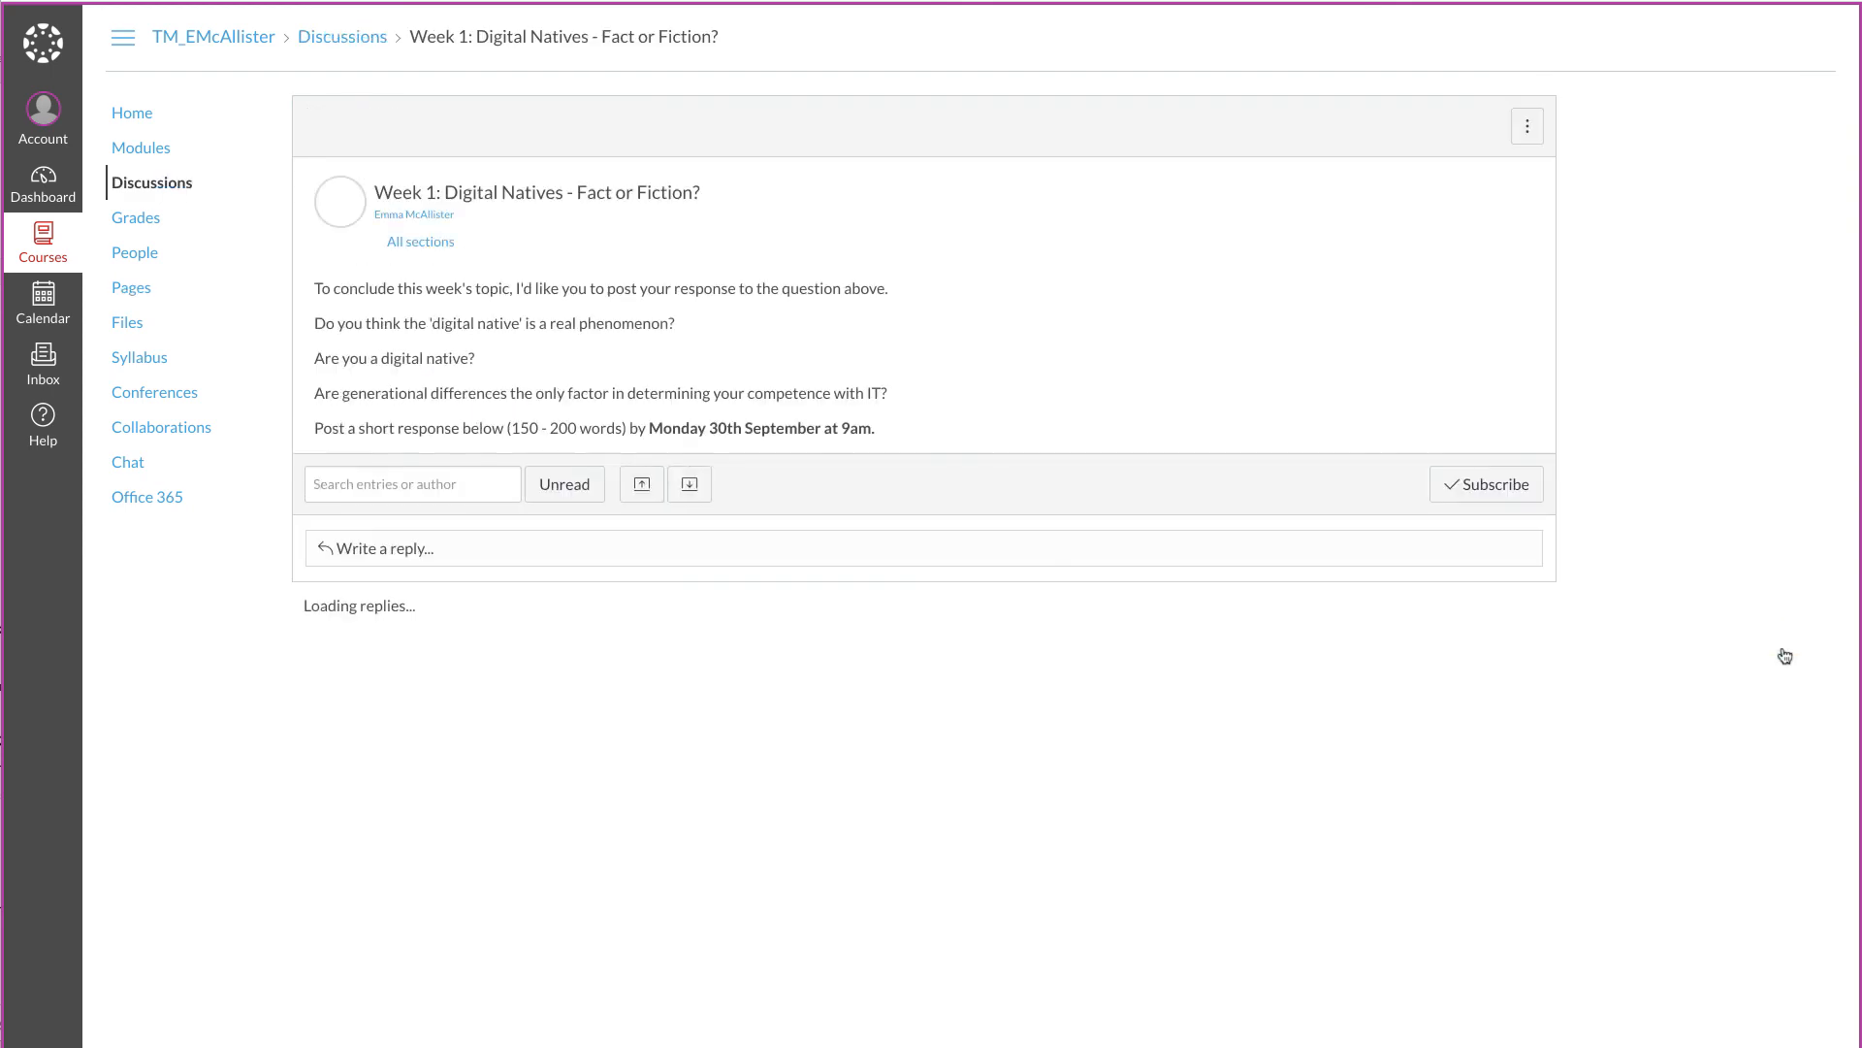